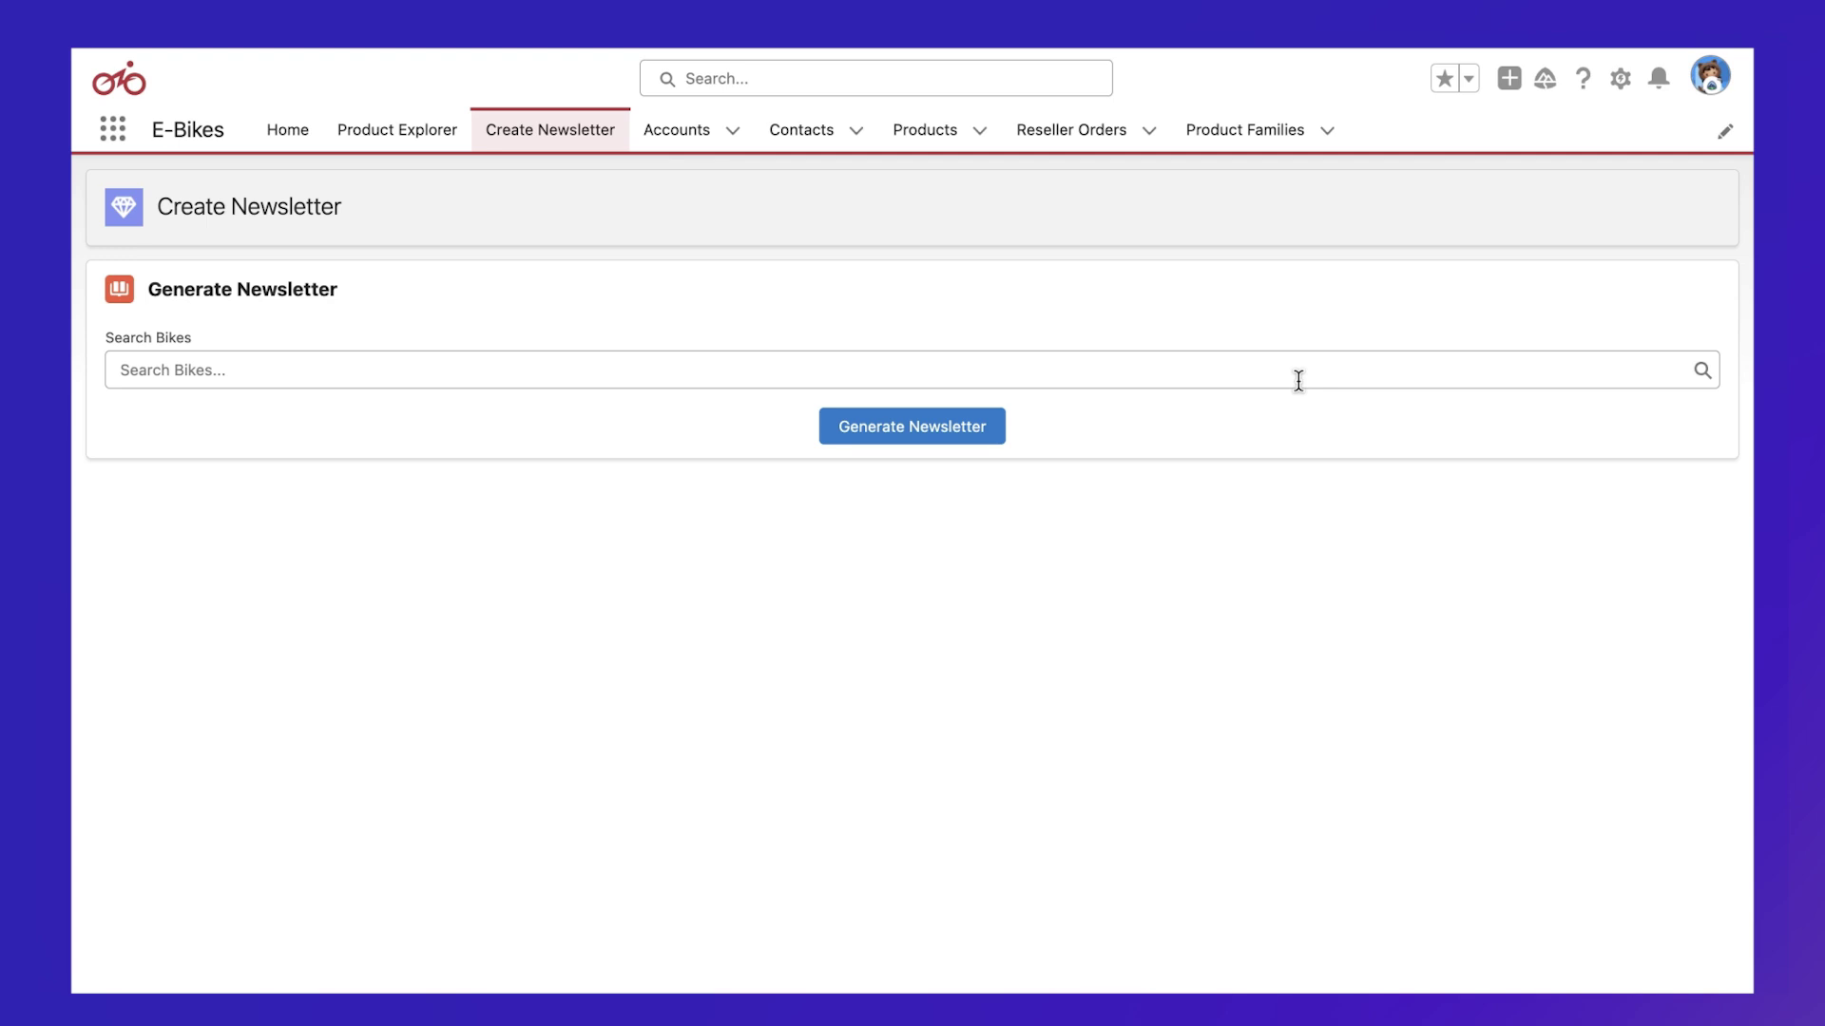
# - Place the cursor in the Search Bikes field on the Create Newsletter page
pyautogui.click(1129, 370)
# - Search 'dynamo', generate and review the DYNAMO X4 newsletter, then open the gear menu toward Setup
pyautogui.write('dynamo')
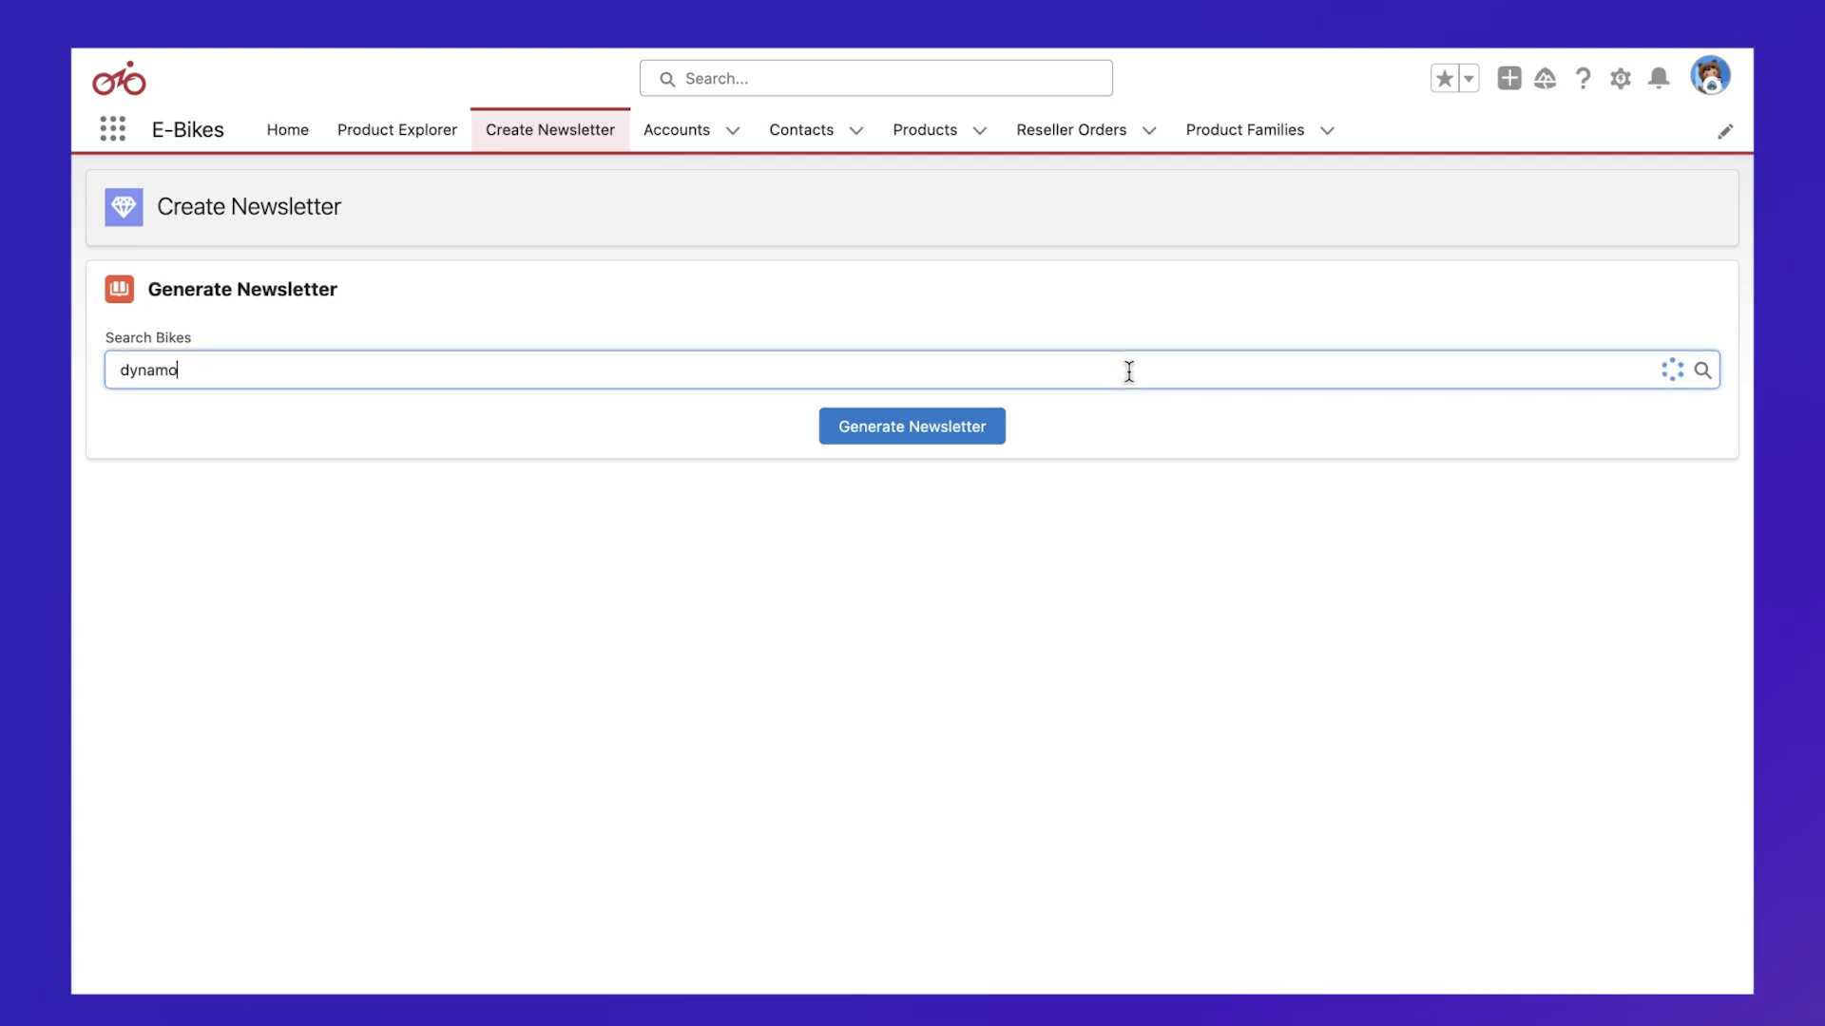
pyautogui.click(1114, 524)
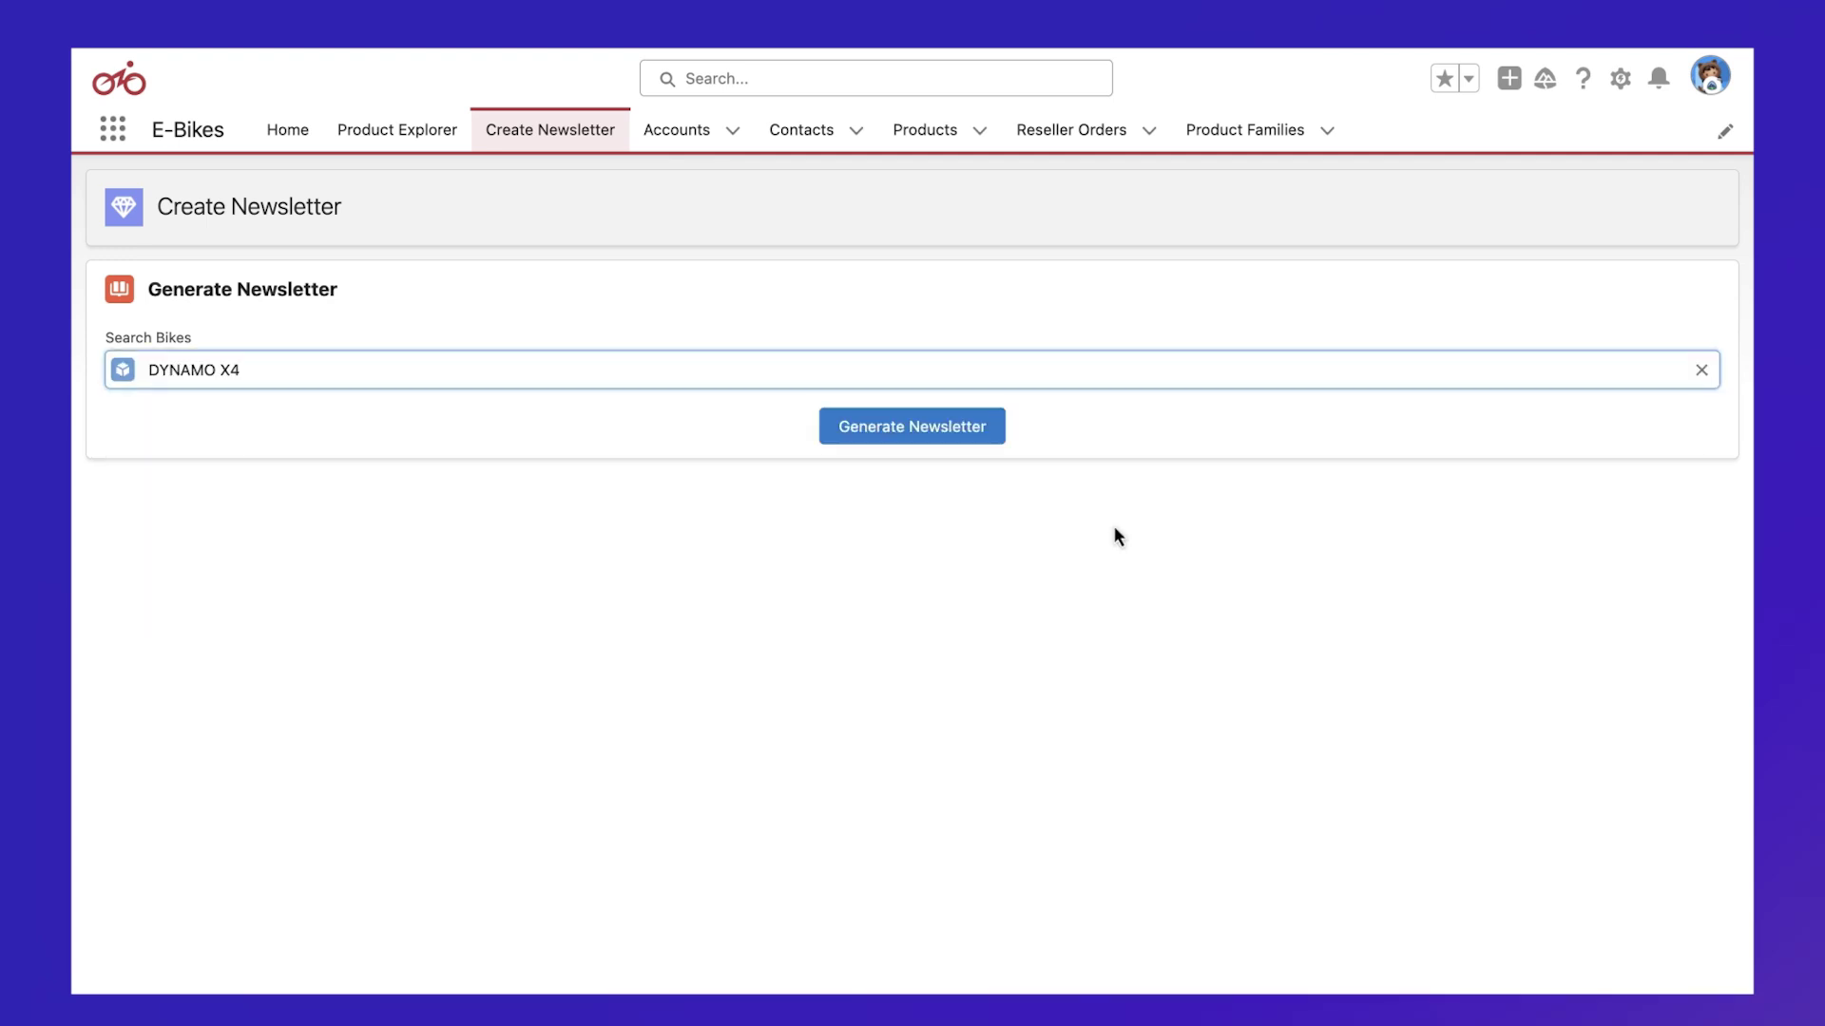
pyautogui.click(987, 437)
pyautogui.scroll(-3, 984, 447)
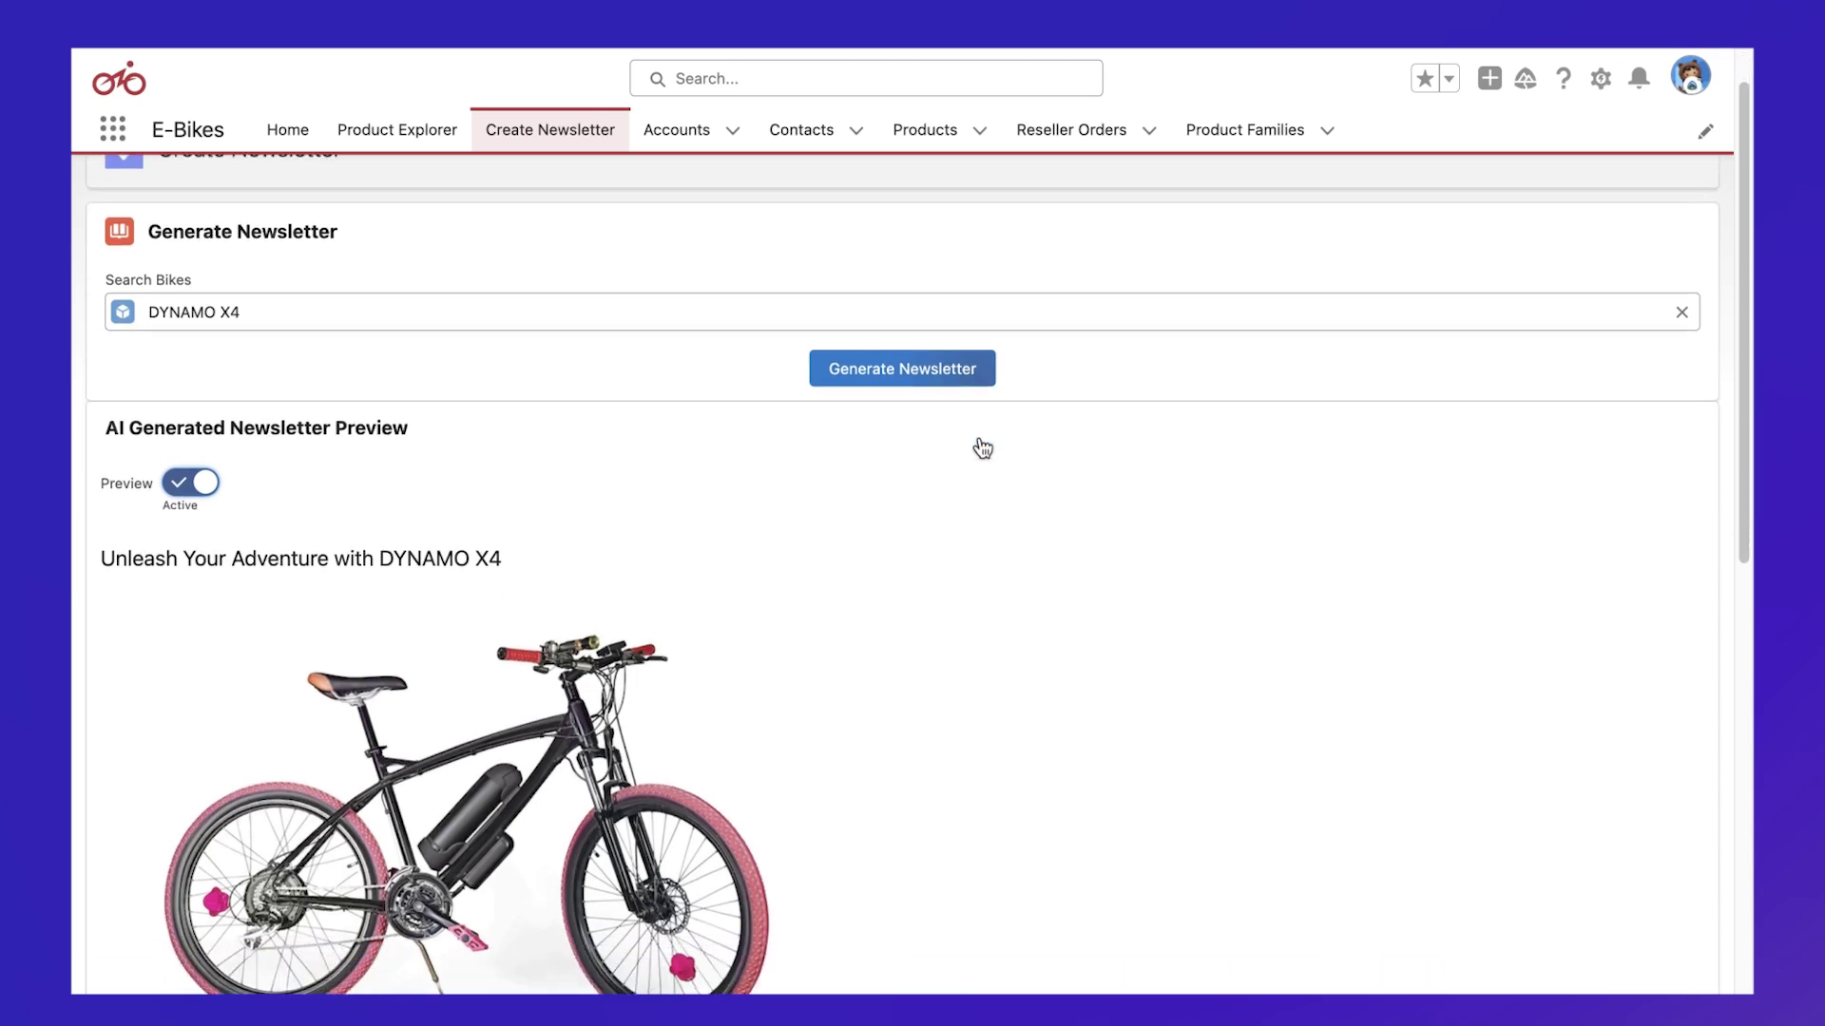
pyautogui.scroll(-5, 982, 447)
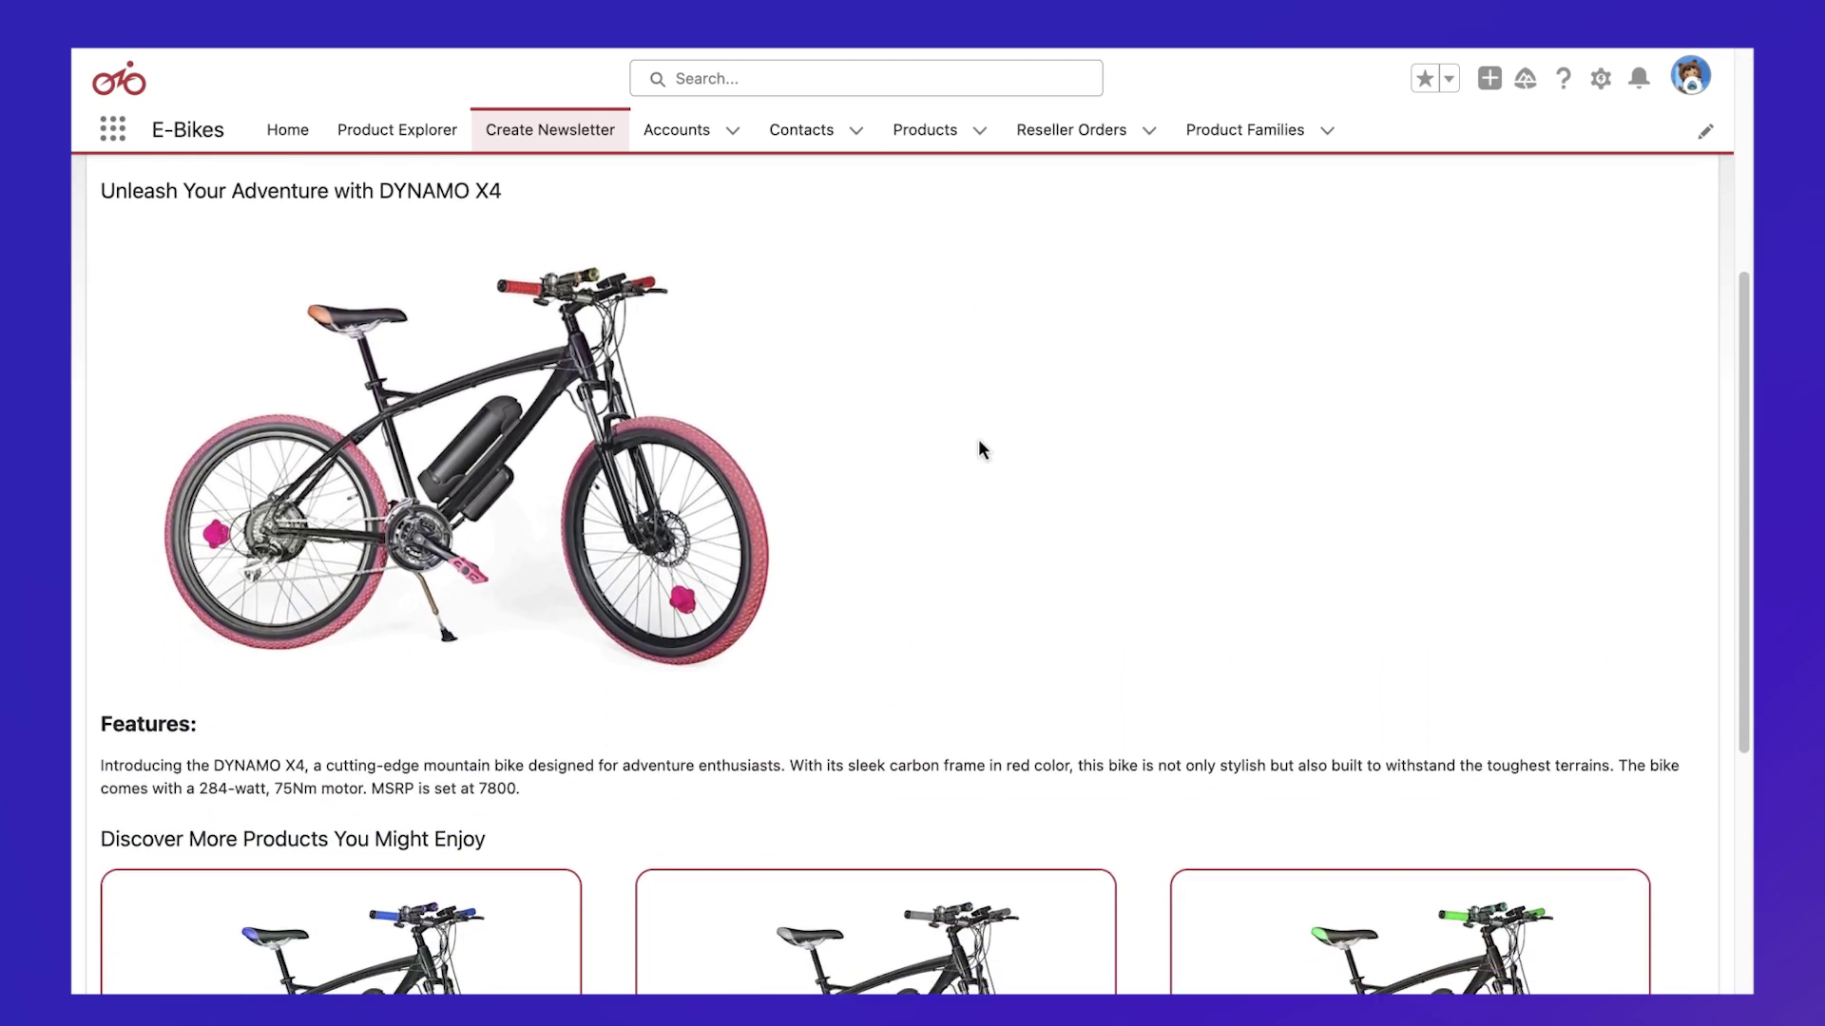
pyautogui.scroll(-1, 980, 442)
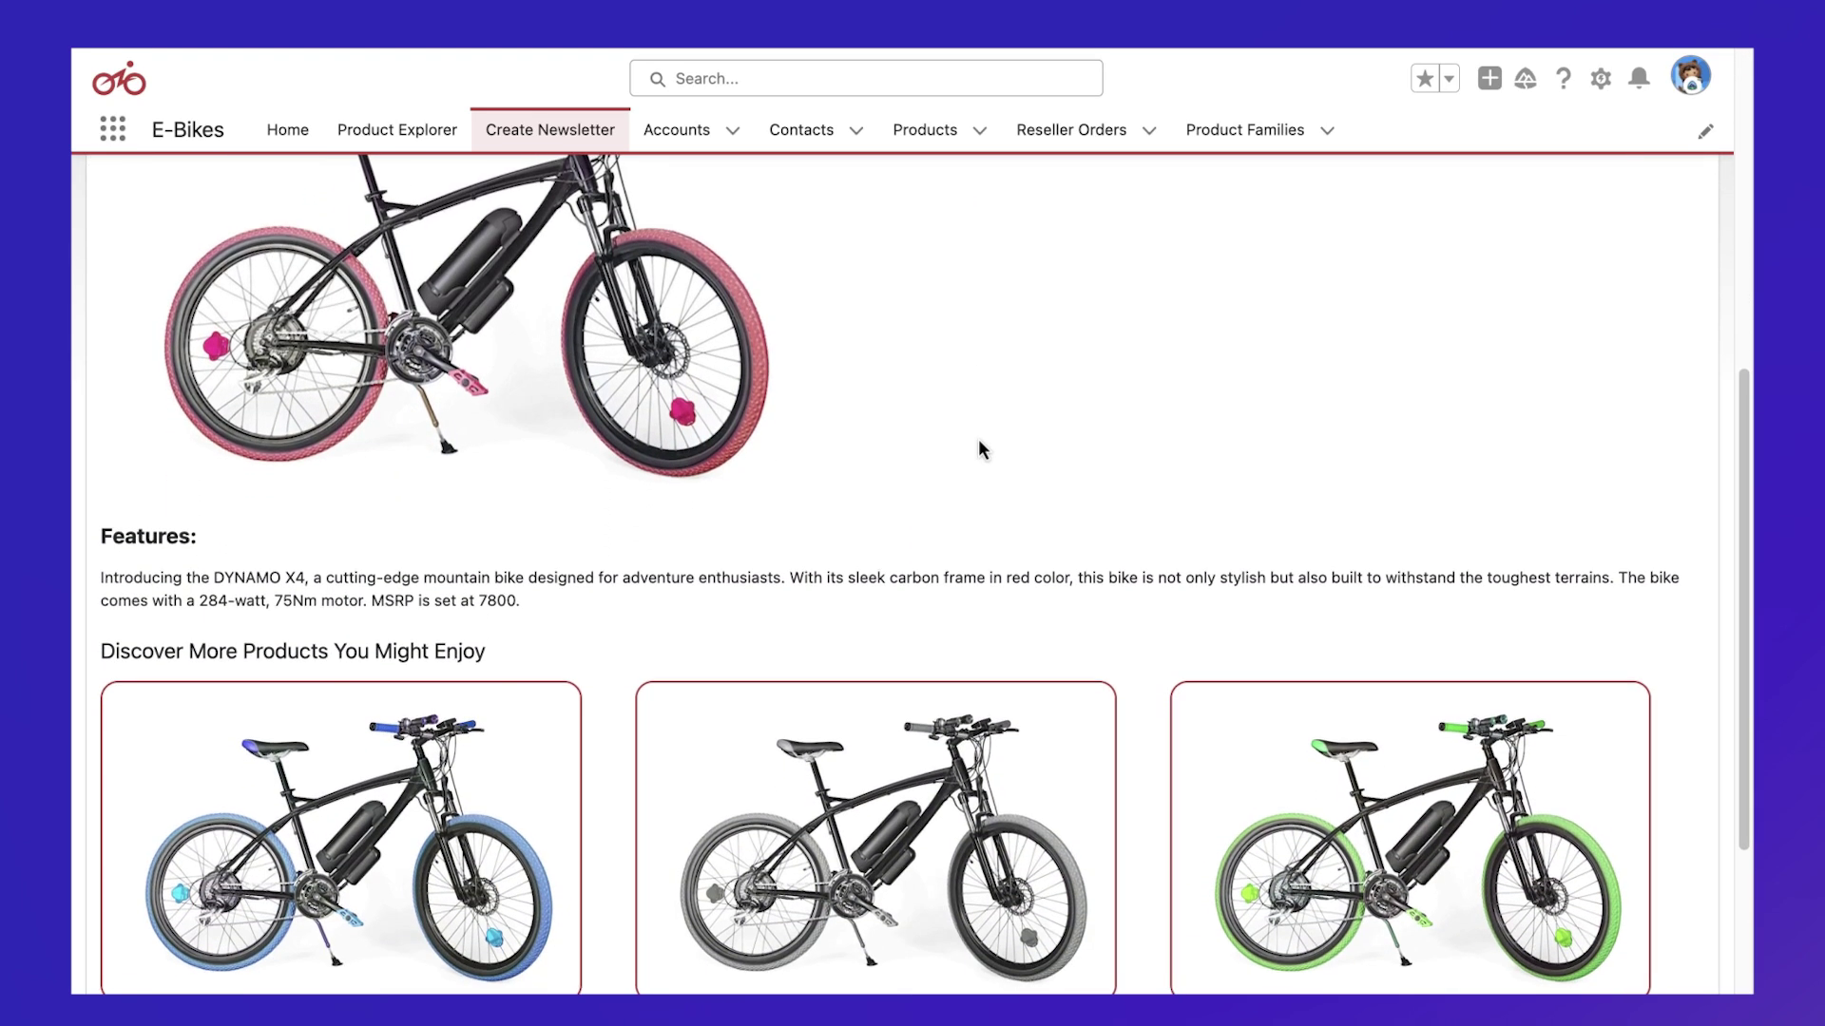
pyautogui.click(1600, 78)
# - In Setup, find Prompt Builder via Quick Find and open the Bike Promotion Newsletter template
pyautogui.click(1536, 170)
pyautogui.click(277, 190)
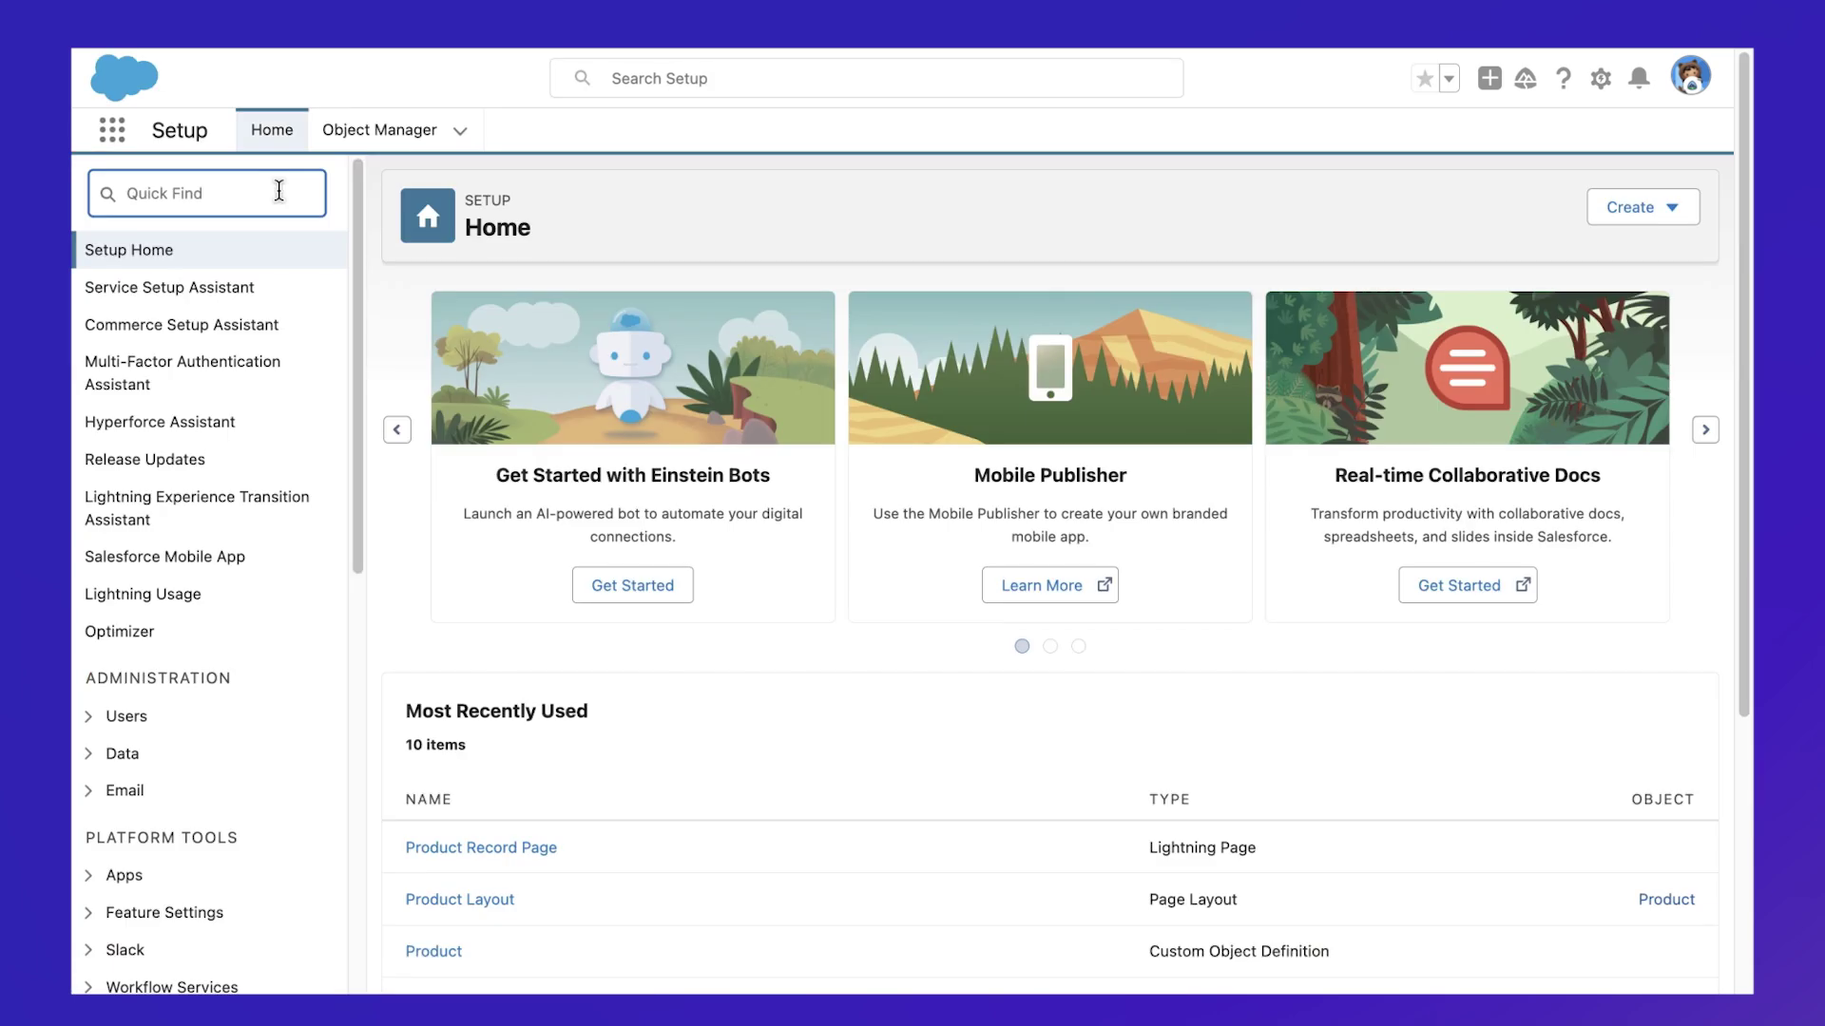
pyautogui.write('prompt builder')
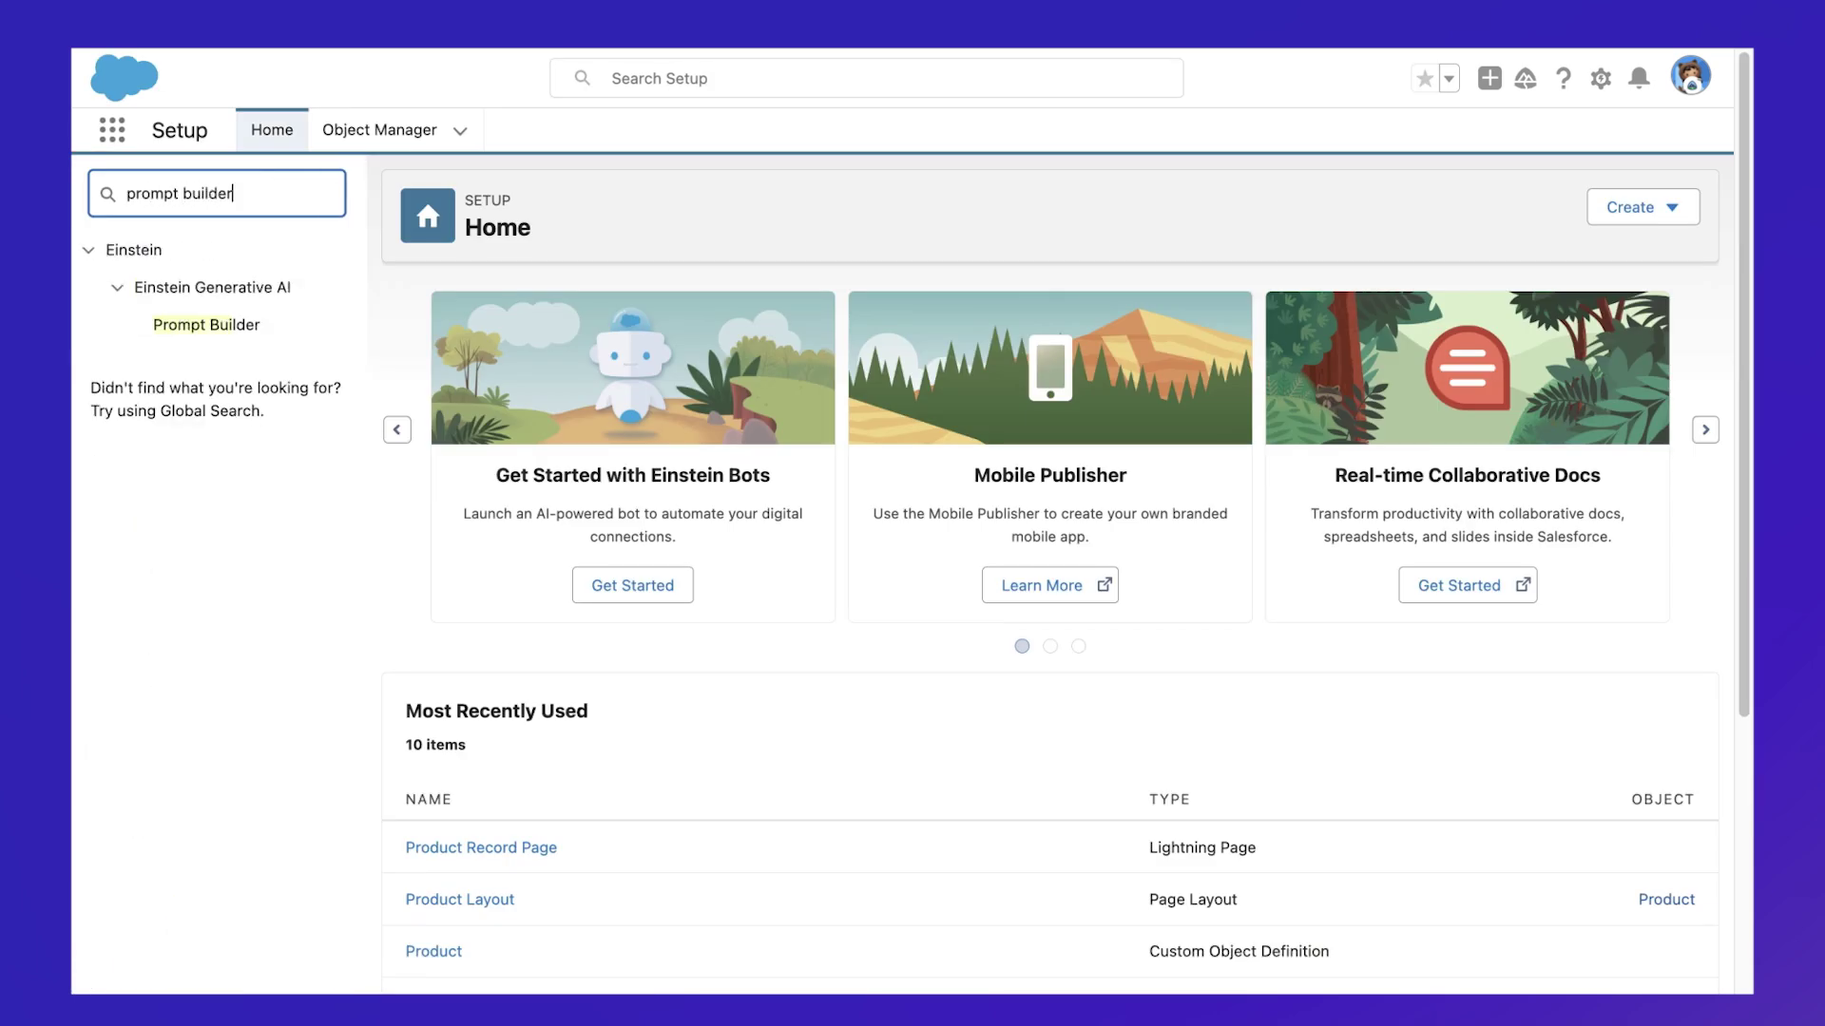
pyautogui.click(243, 326)
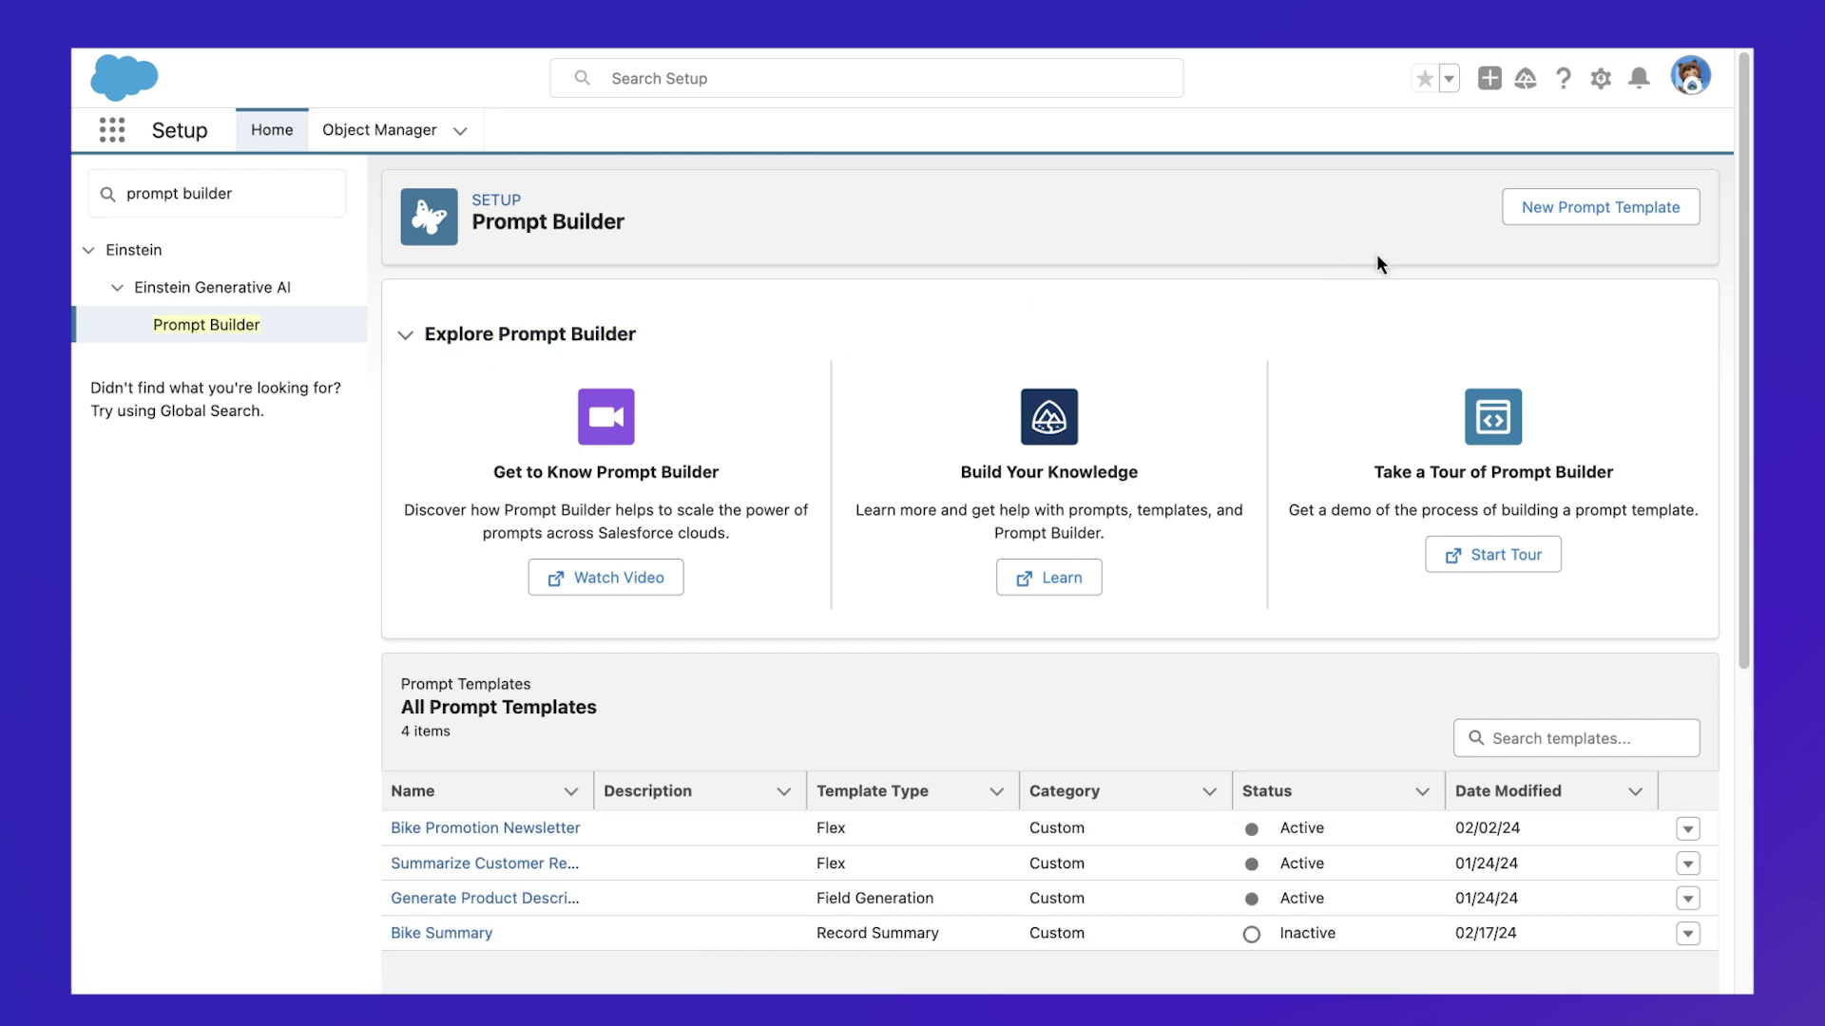
pyautogui.click(1532, 225)
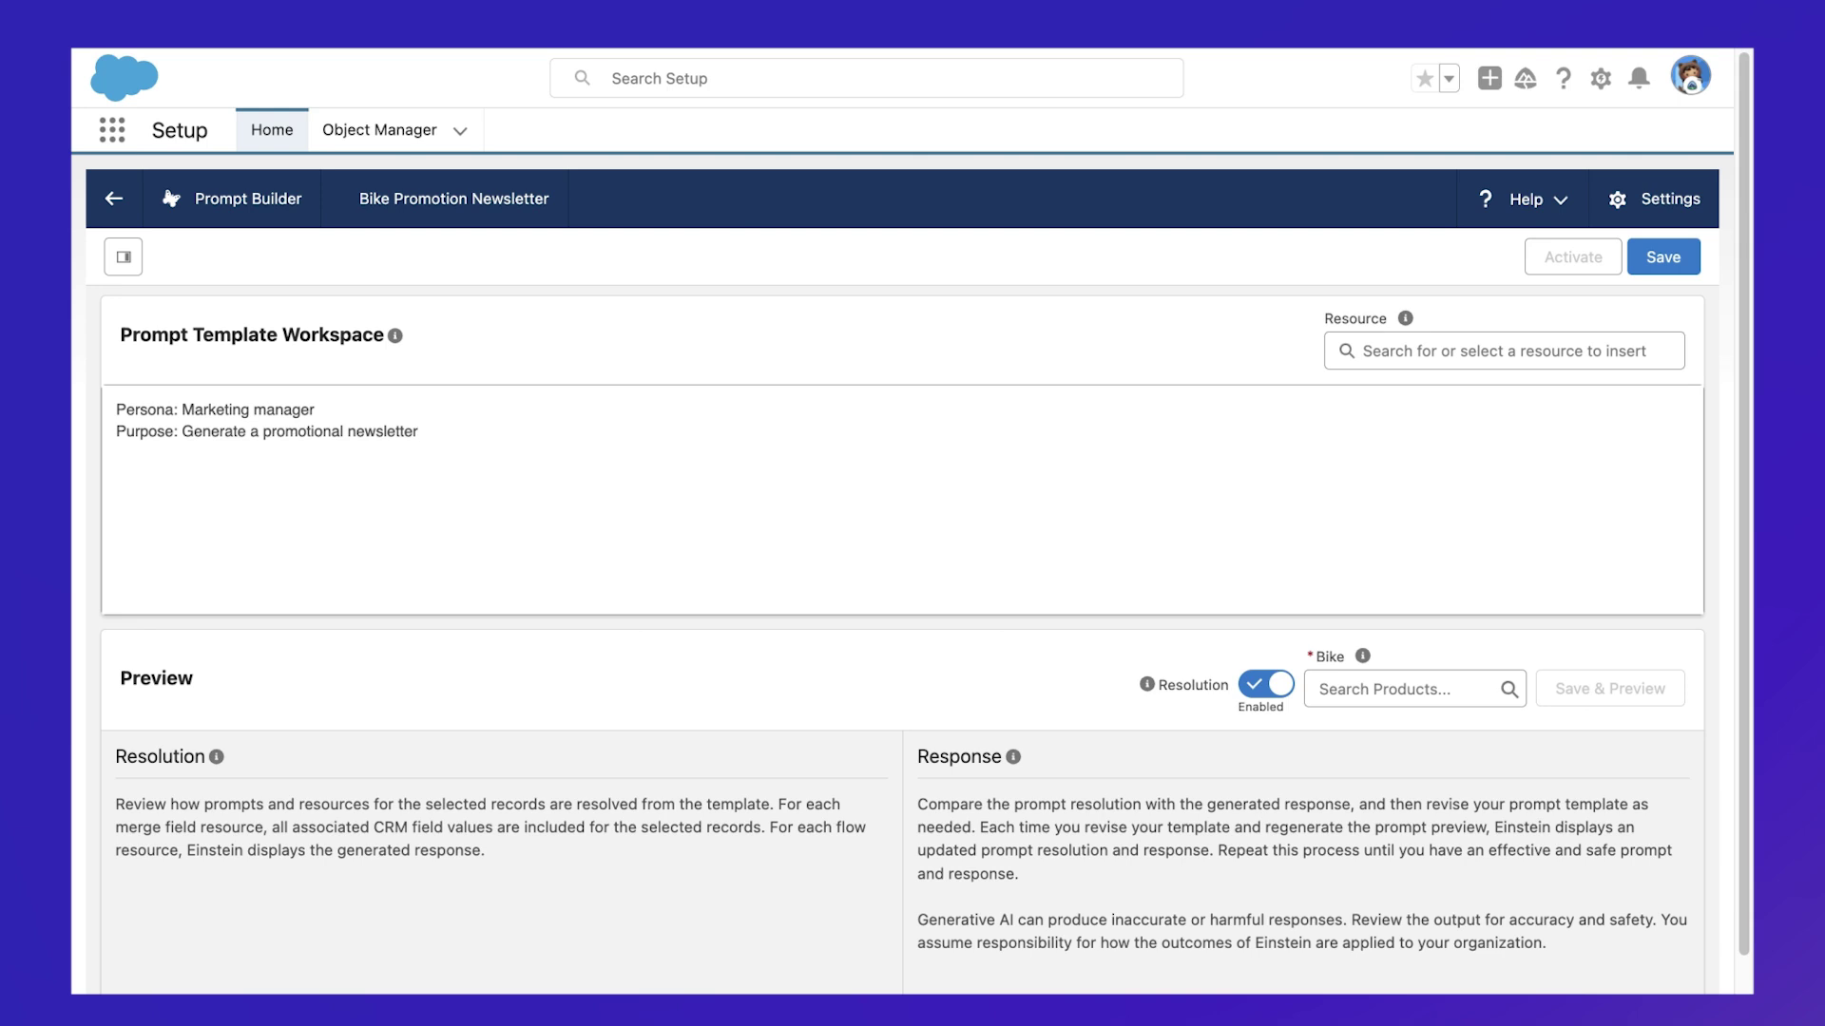
# - Preview the template with DYNAMO X4 selected as the Bike input
pyautogui.click(1346, 676)
pyautogui.write('dynamo')
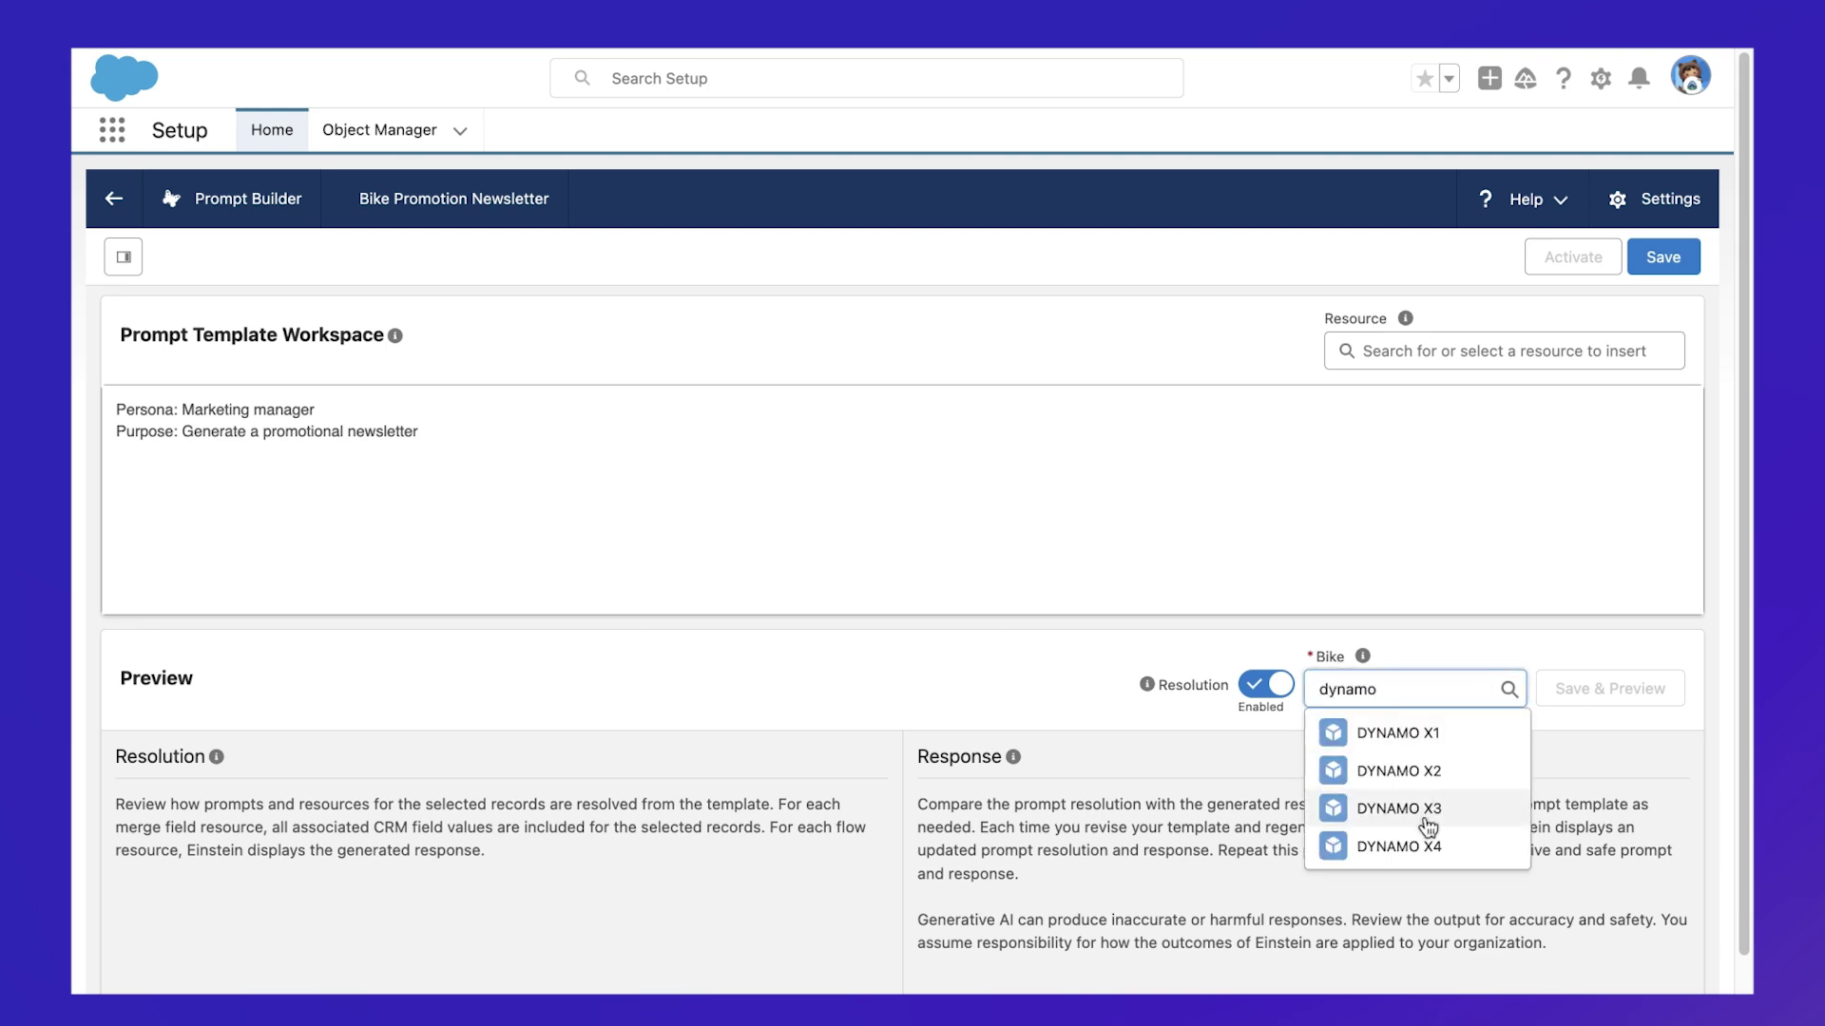
pyautogui.click(1426, 836)
pyautogui.click(1656, 700)
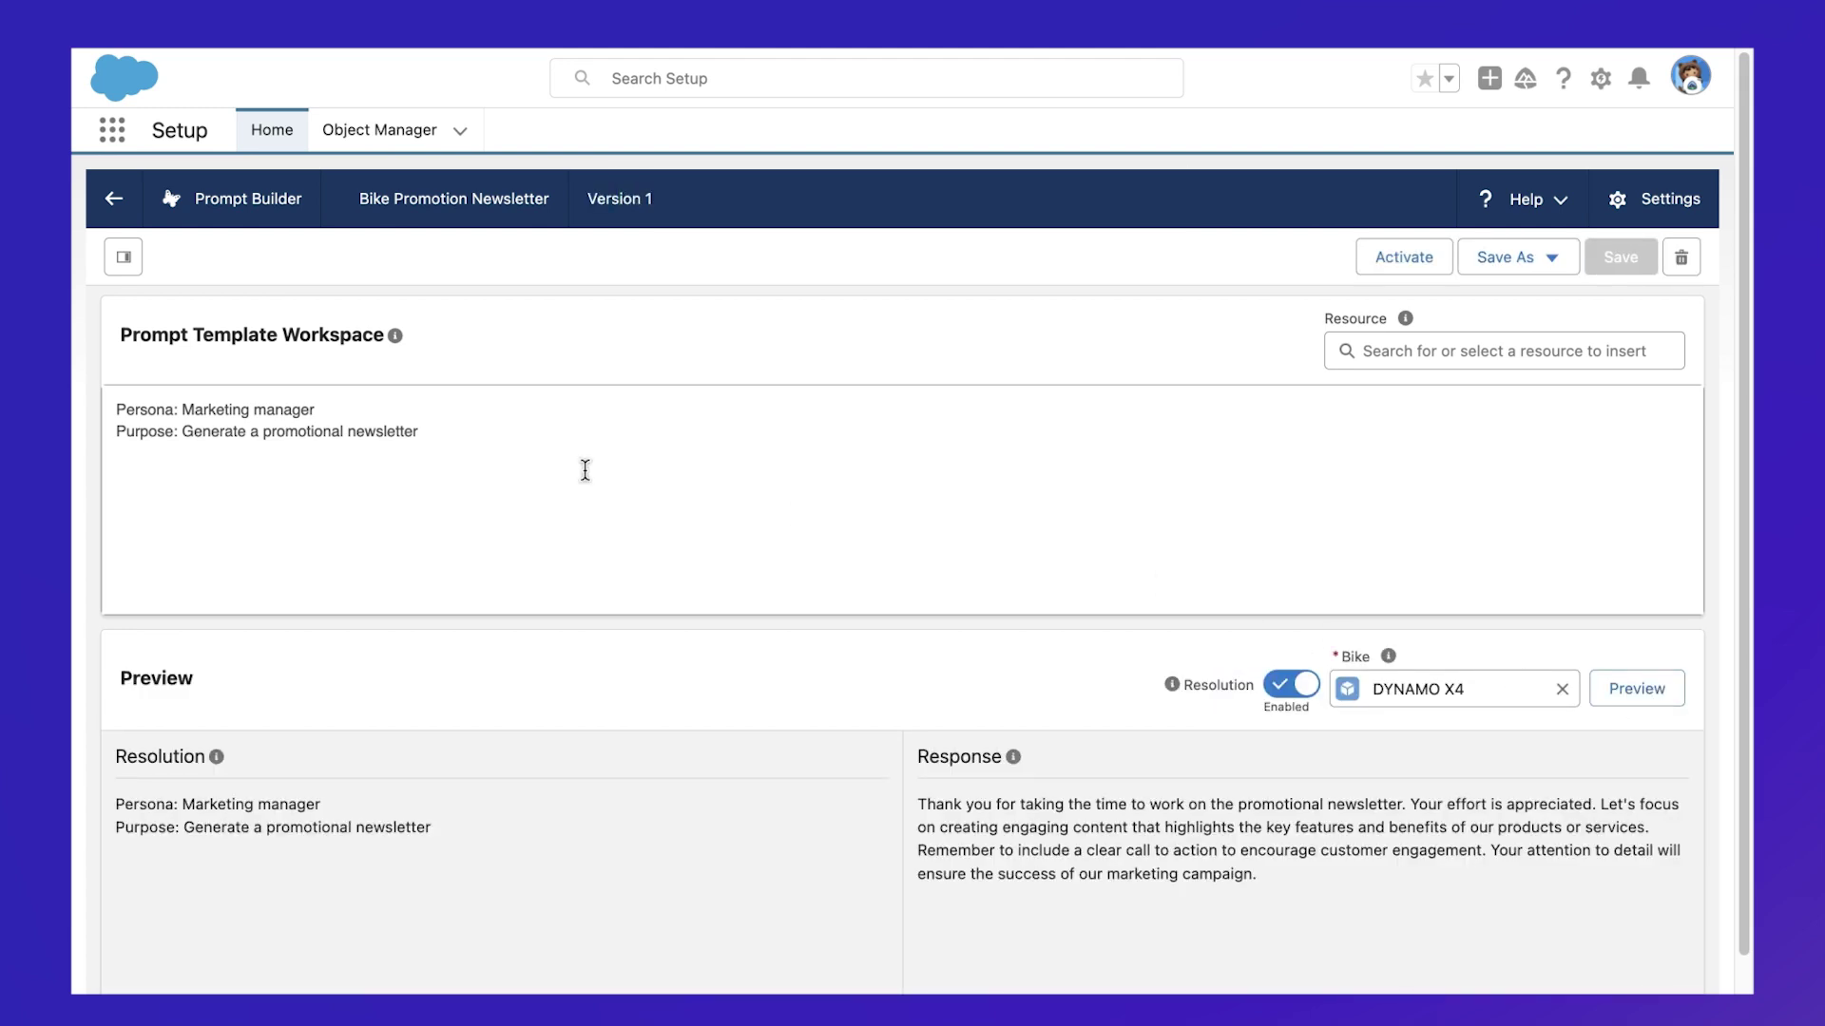
# - Rewrite Persona as E-Bikes Retailer's global marketing manager and Purpose as a promotional newsletter, then re-preview
pyautogui.moveTo(182, 409); pyautogui.dragTo(315, 410)
pyautogui.write('You are the marketing manager for E-Bikes Retailer, with locations across the globe.  Write in a friendly tone that is adventurous.')
pyautogui.moveTo(183, 432); pyautogui.dragTo(489, 522)
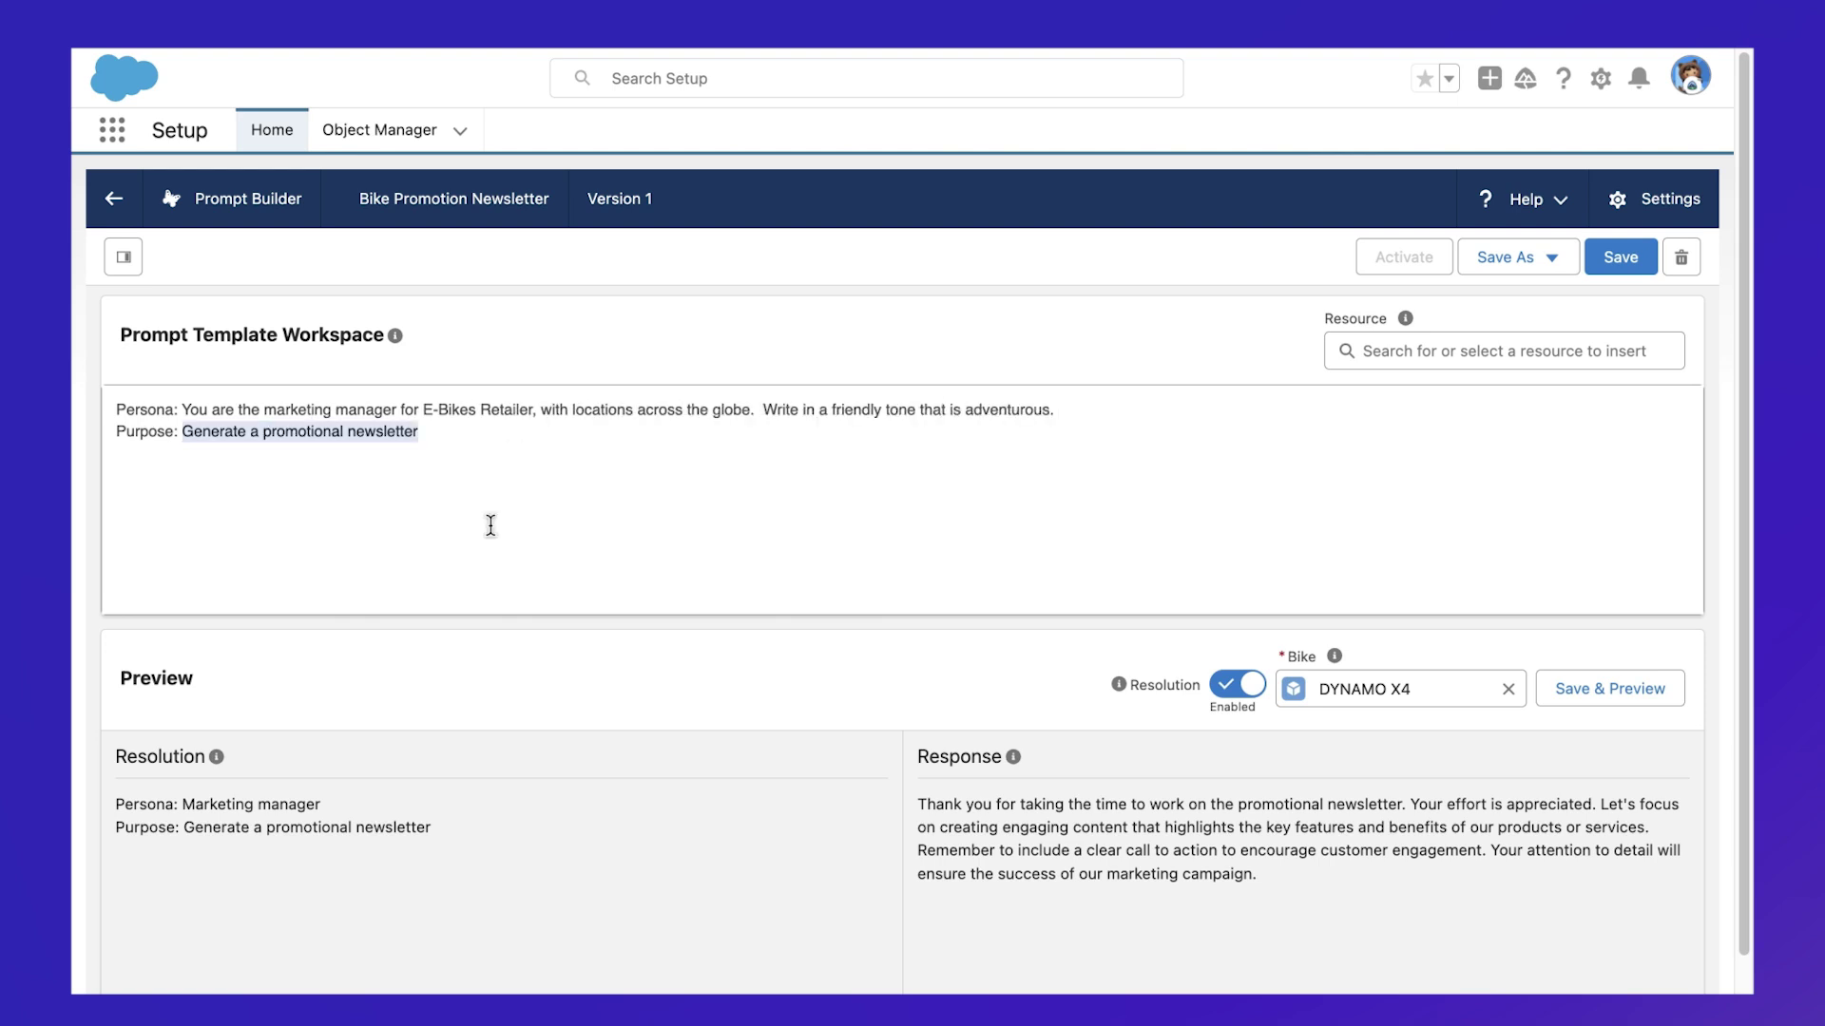
pyautogui.write('You want to generate a promotional newsletter to get people excited for a new bike model highlighting its key features.')
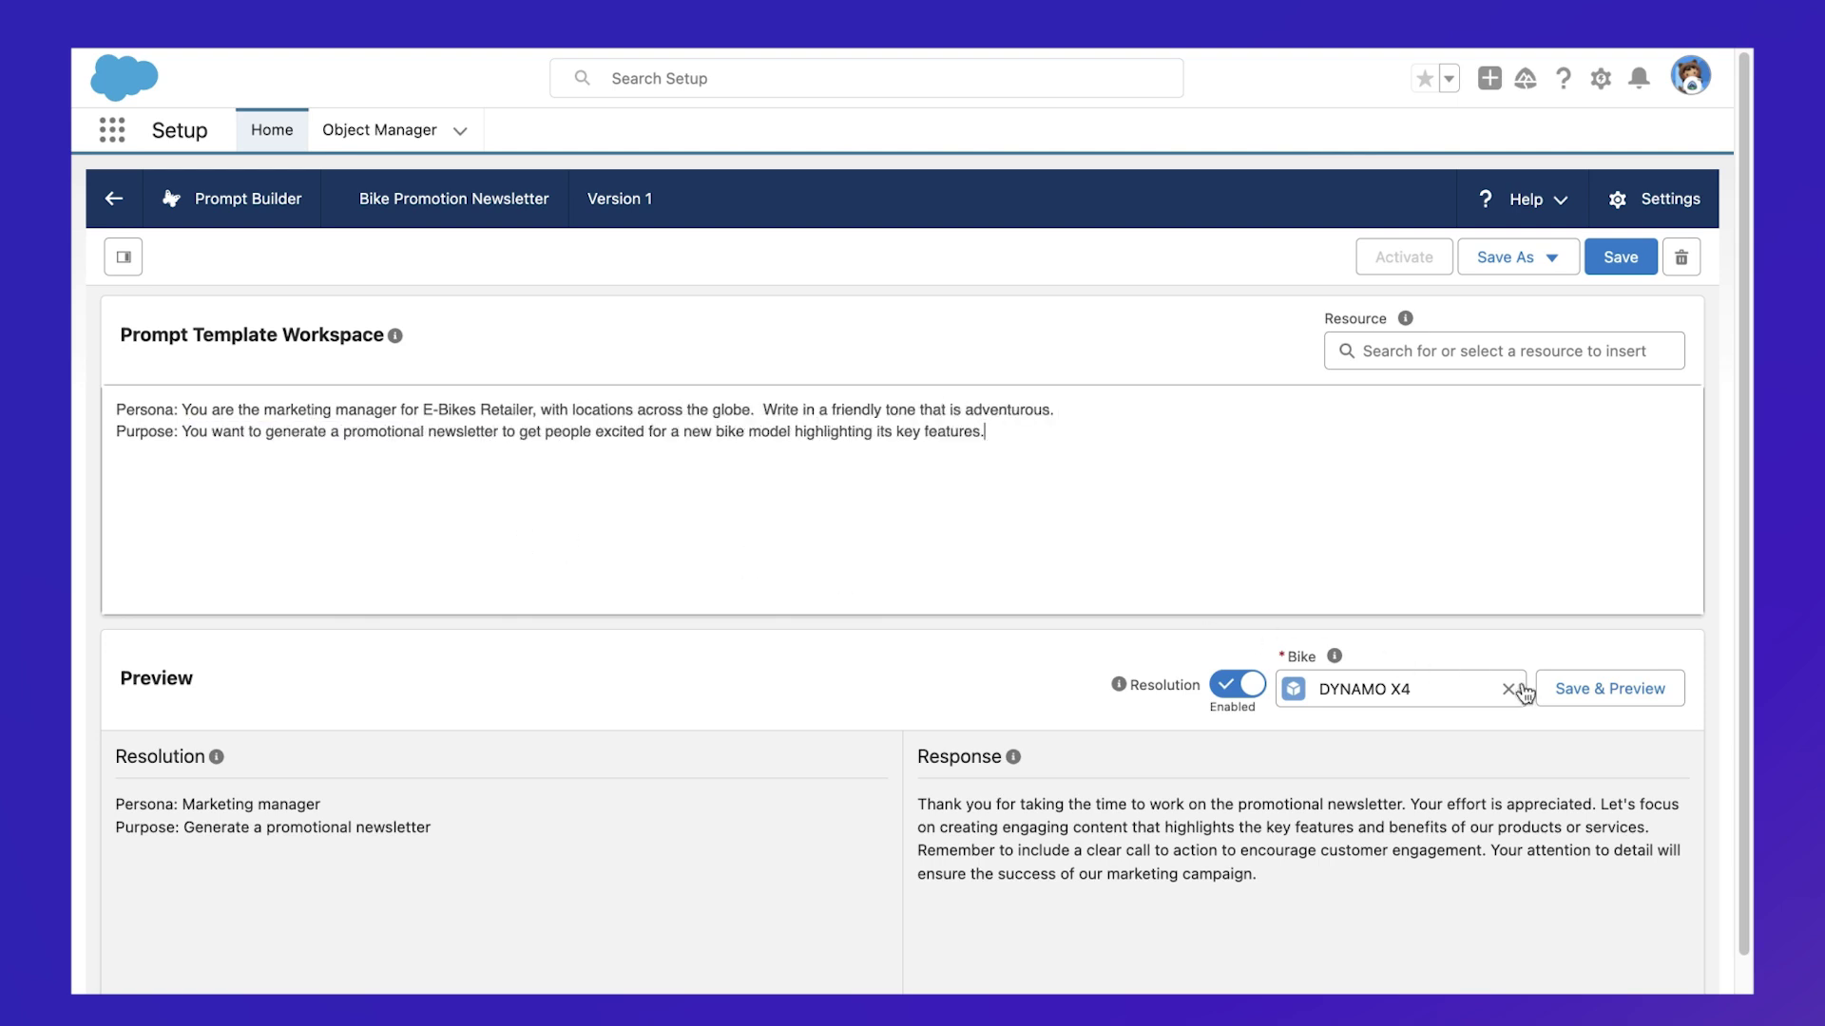
pyautogui.click(1651, 706)
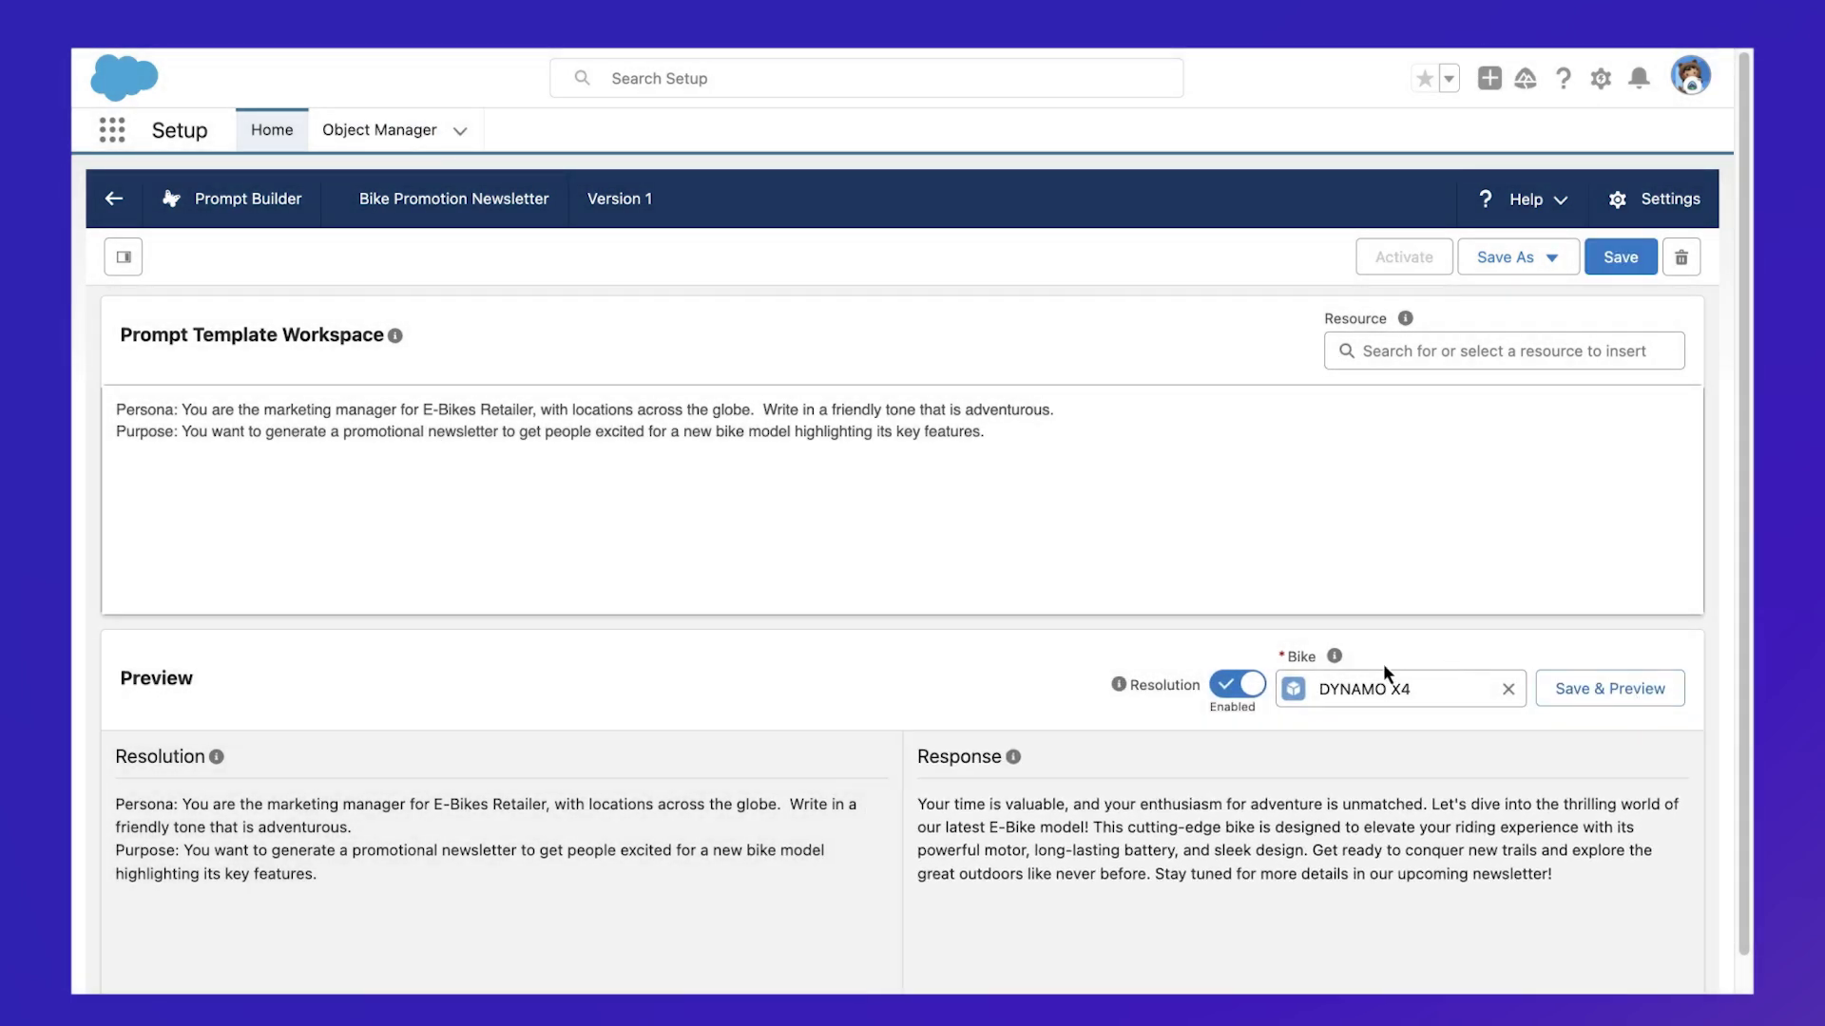
# - Add a paragraph describing the red-framed DYNAMO X4 mountain bike and preview the result
pyautogui.click(849, 505)
pyautogui.write('The DYNAMO X4 is a mountain bike that features a vibrant red frame color. Designed for off-road adventures, this bike is built to with')
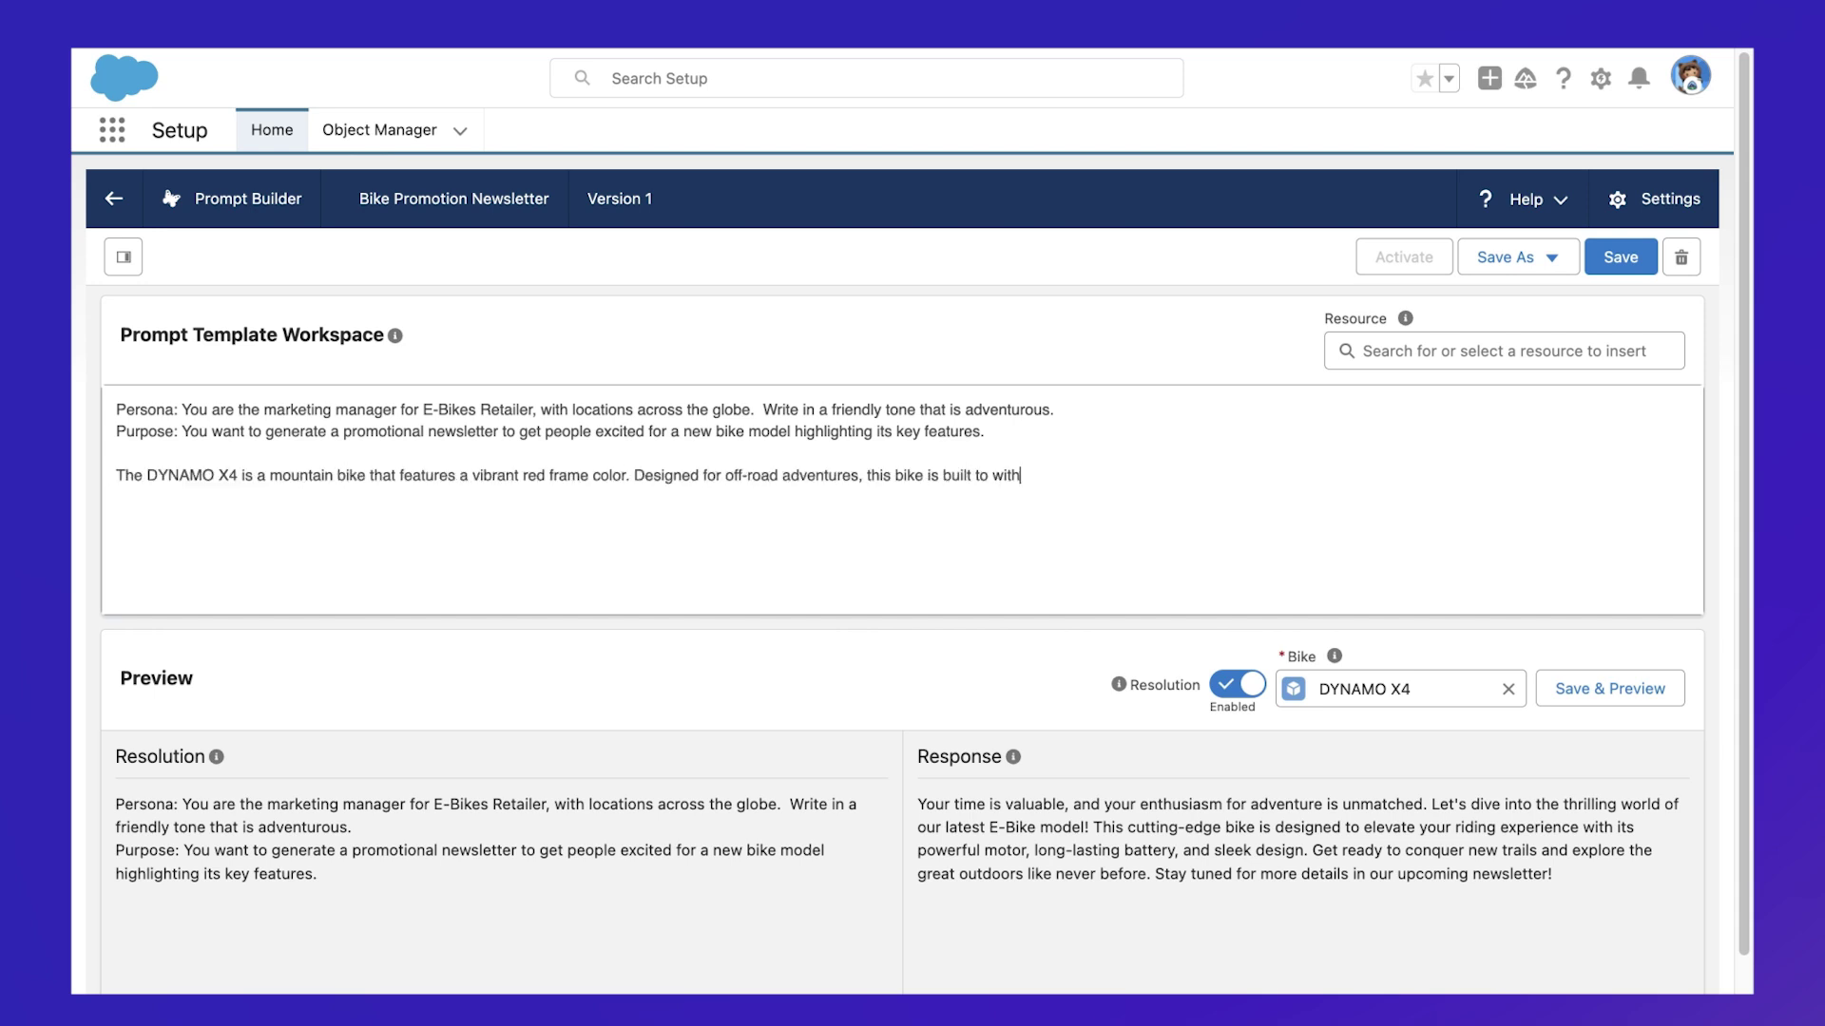
pyautogui.write('stand rugged terrains and provide a thrilling riding experience. With its sturdy construction and eye-catching design, the DYNAMO X4 is the perfect choice for outdoor enthusiasts seeking an adrenaline-fueled biking experience.')
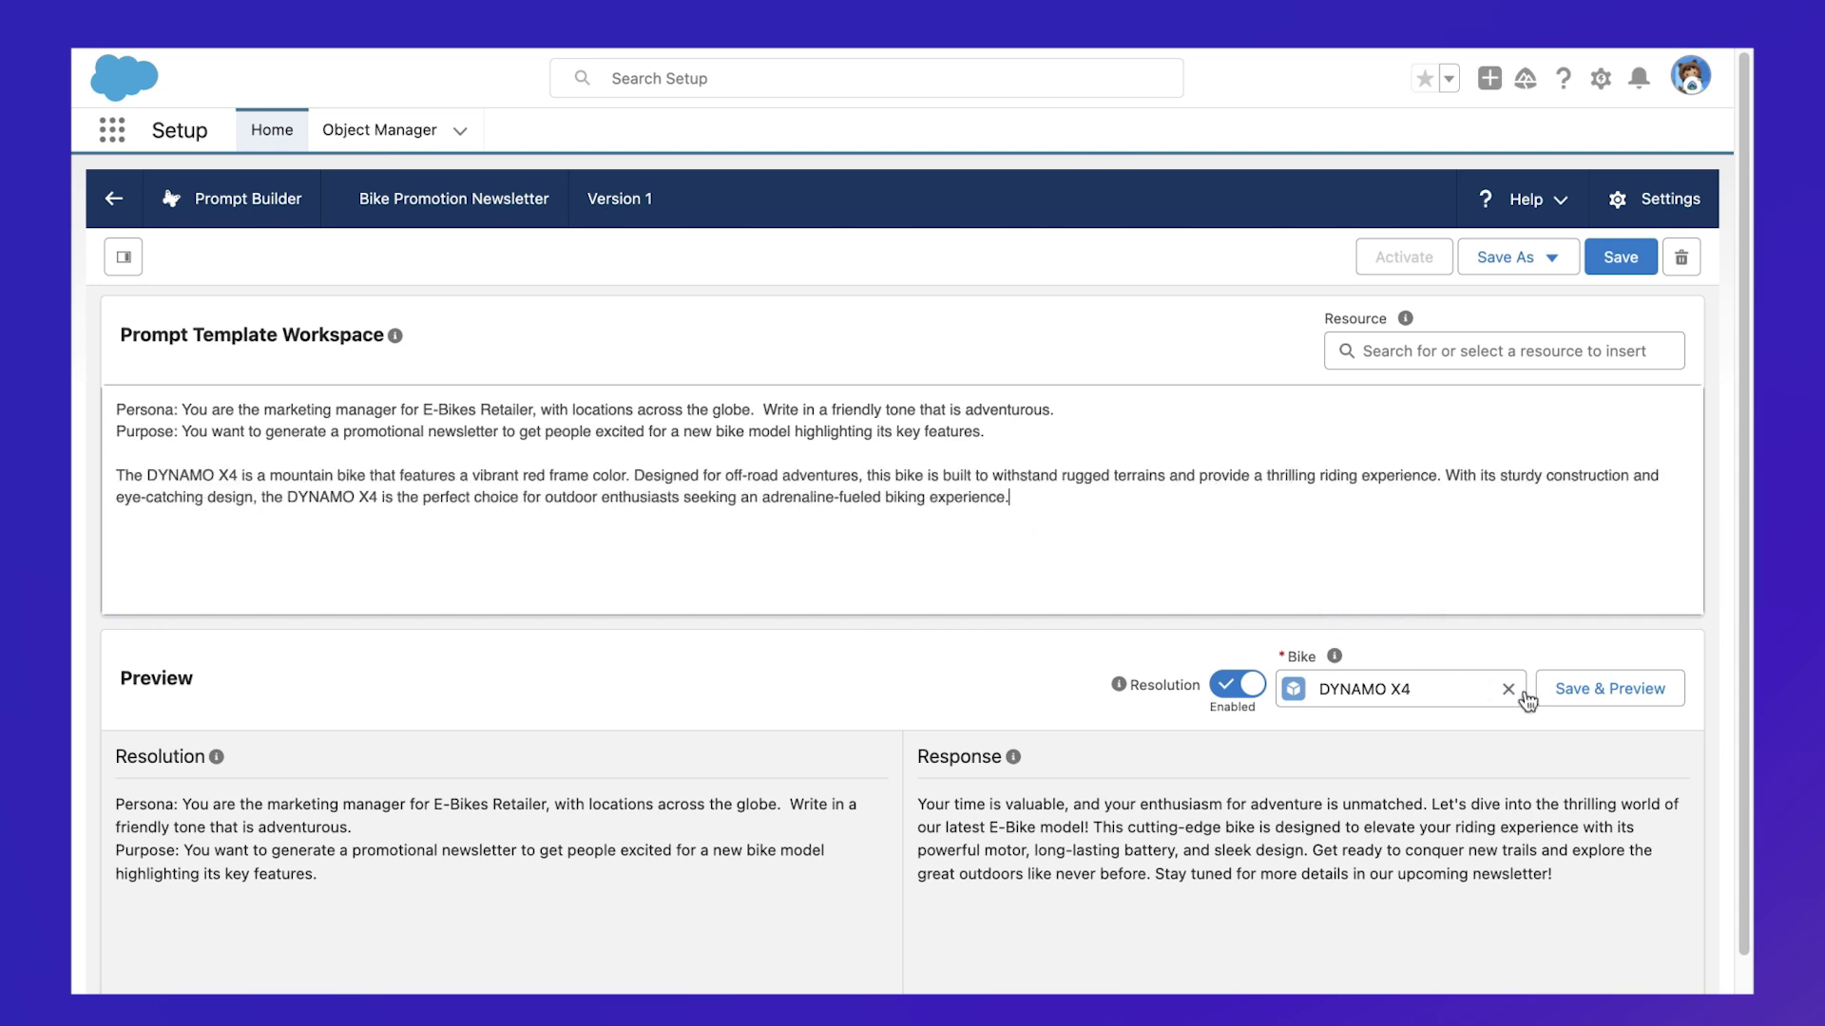
pyautogui.click(1661, 704)
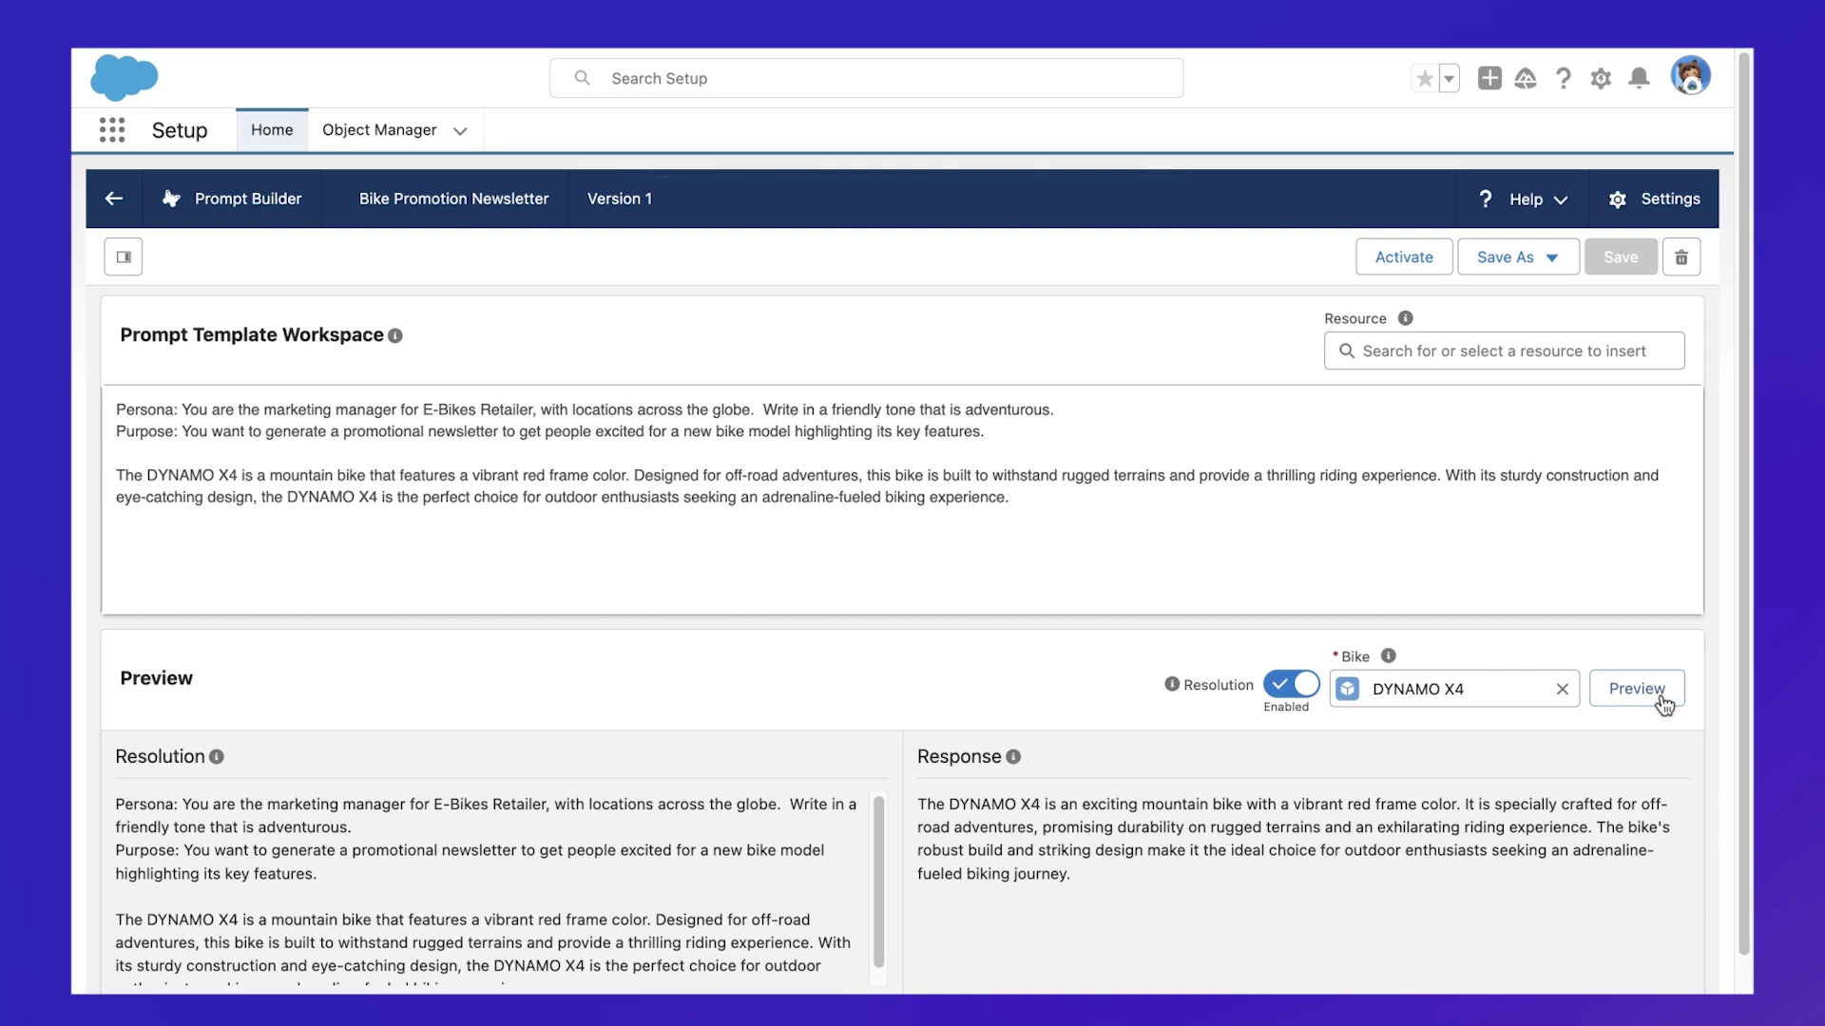
# - Replace the paragraph with spec lines: Bike Name, Material, Family, Frame Color, Motor, MSRP, and more
pyautogui.moveTo(1011, 501); pyautogui.dragTo(110, 472)
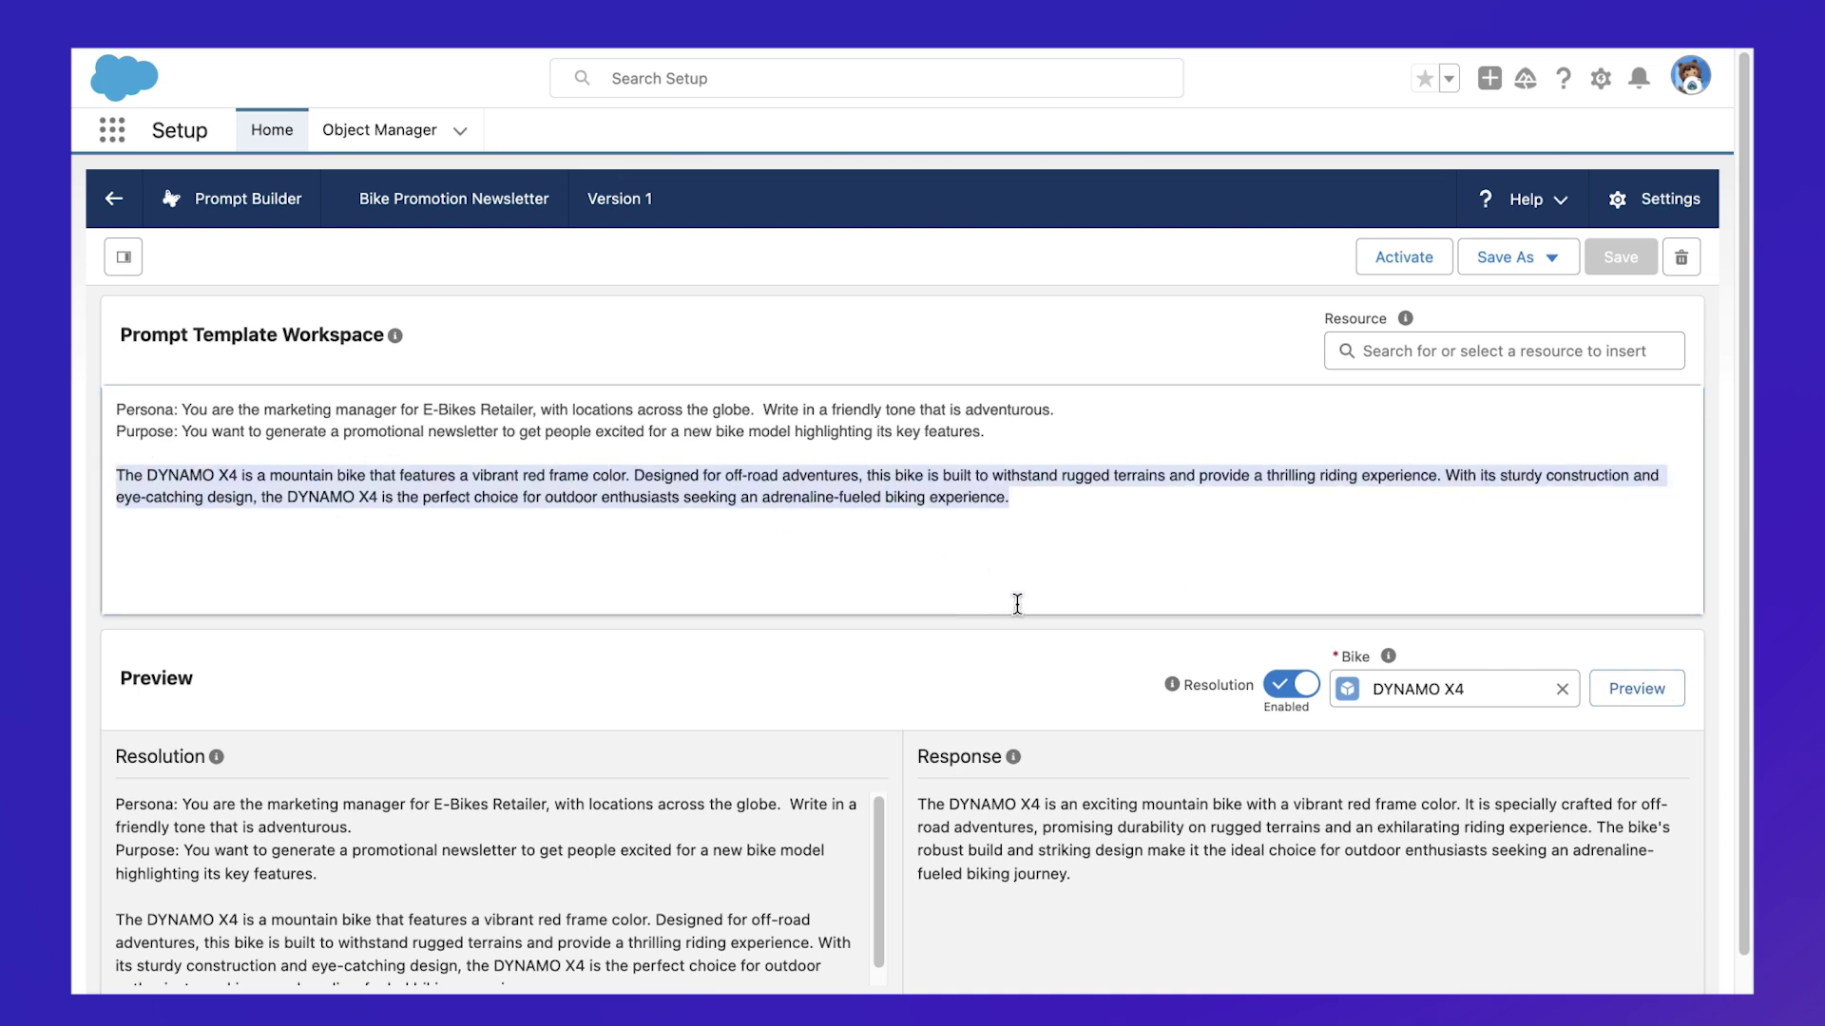
pyautogui.write('Bike Name:')
pyautogui.press('Return')
pyautogui.write('Material:')
pyautogui.press('Return')
pyautogui.write('Family:')
pyautogui.press('Return')
pyautogui.write('Bike Description: Frame Color: HandleBar Color: Motor: MSRP: Seat Color: Water Bottle Color:')
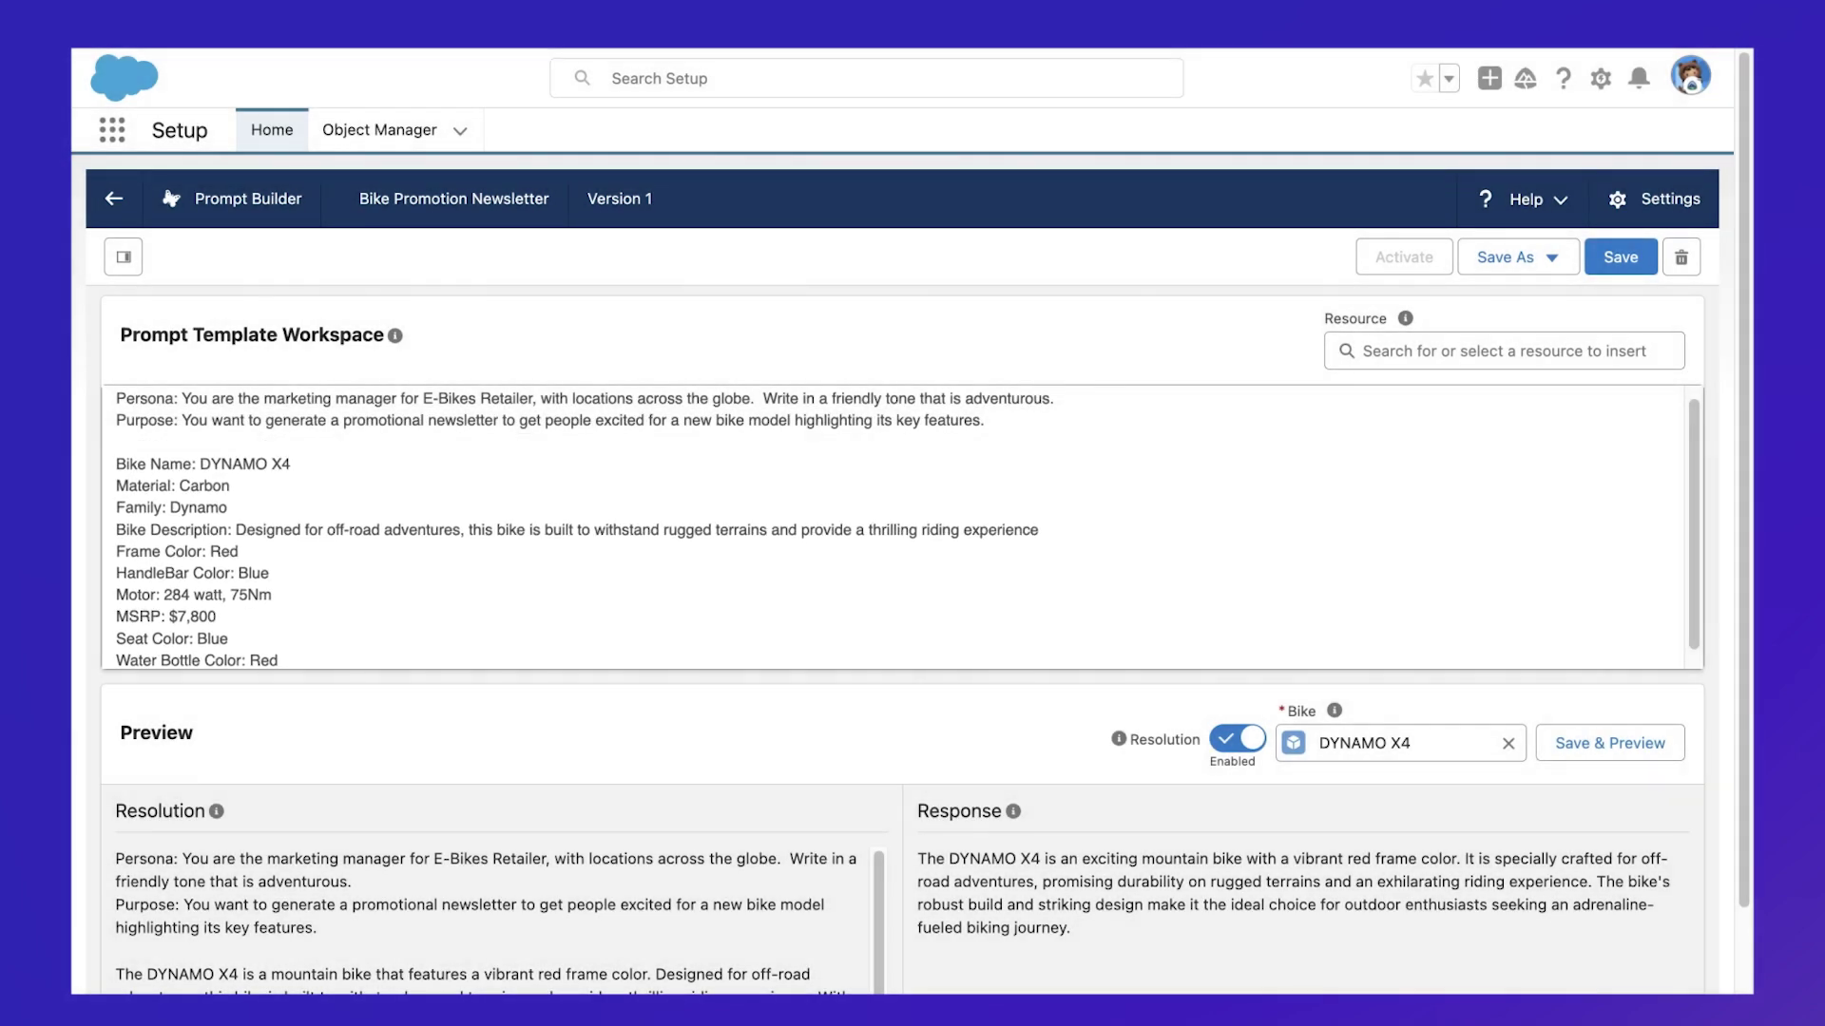
# - Replace the hard-coded spec lines with pasted Input:Bike merge fields and save and preview
pyautogui.moveTo(594, 663); pyautogui.dragTo(115, 456)
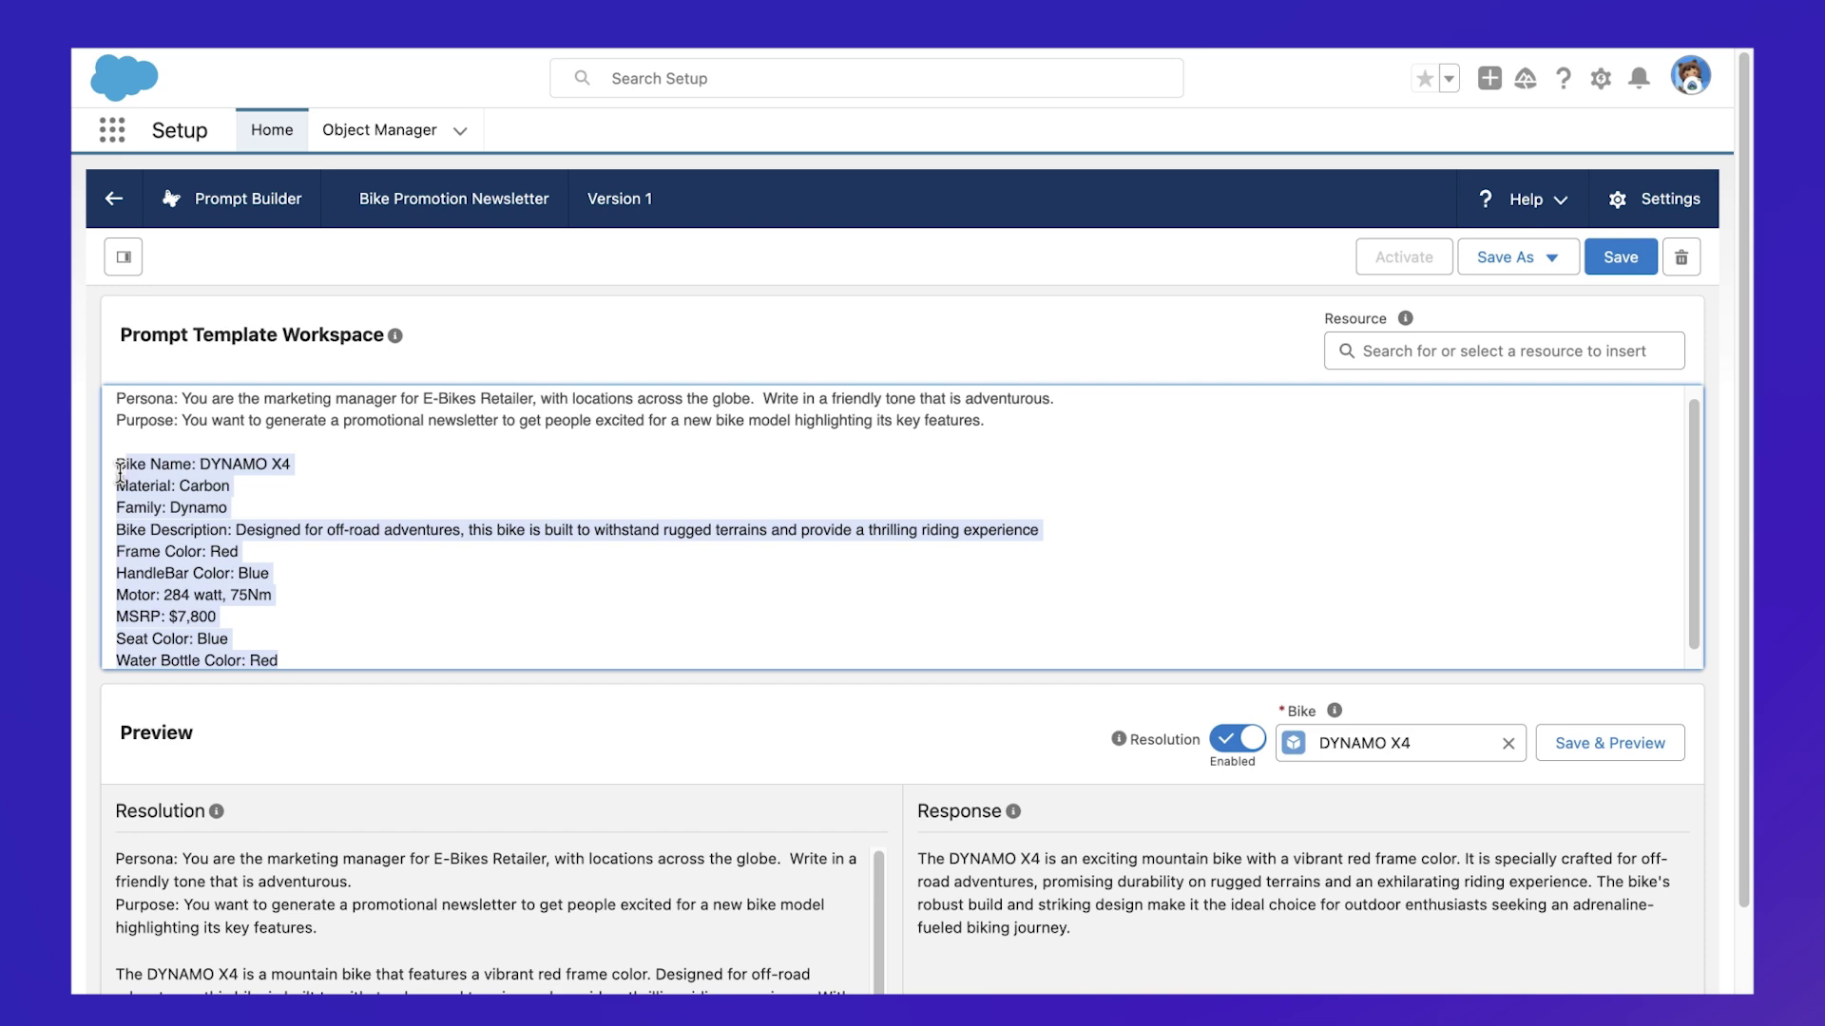
pyautogui.write('Bike Name: Input:Bike.Name Material: Input:Bike.Material__c Family: Input:Bike.Product_Family__c Bike Description: Input:Bike.Description__c Frame Color: Input:Bike.Frame_Color__c HandleBar Color: Input:Bike.Handlebar_Color__c Motor: Input:Bike.Motor__c MSRP: Input:Bike.MSRP__c Seat Color: Input:Bike.Seat_Color__c Water Bottle Color: Input:Bike.Waterbottle_Color__c')
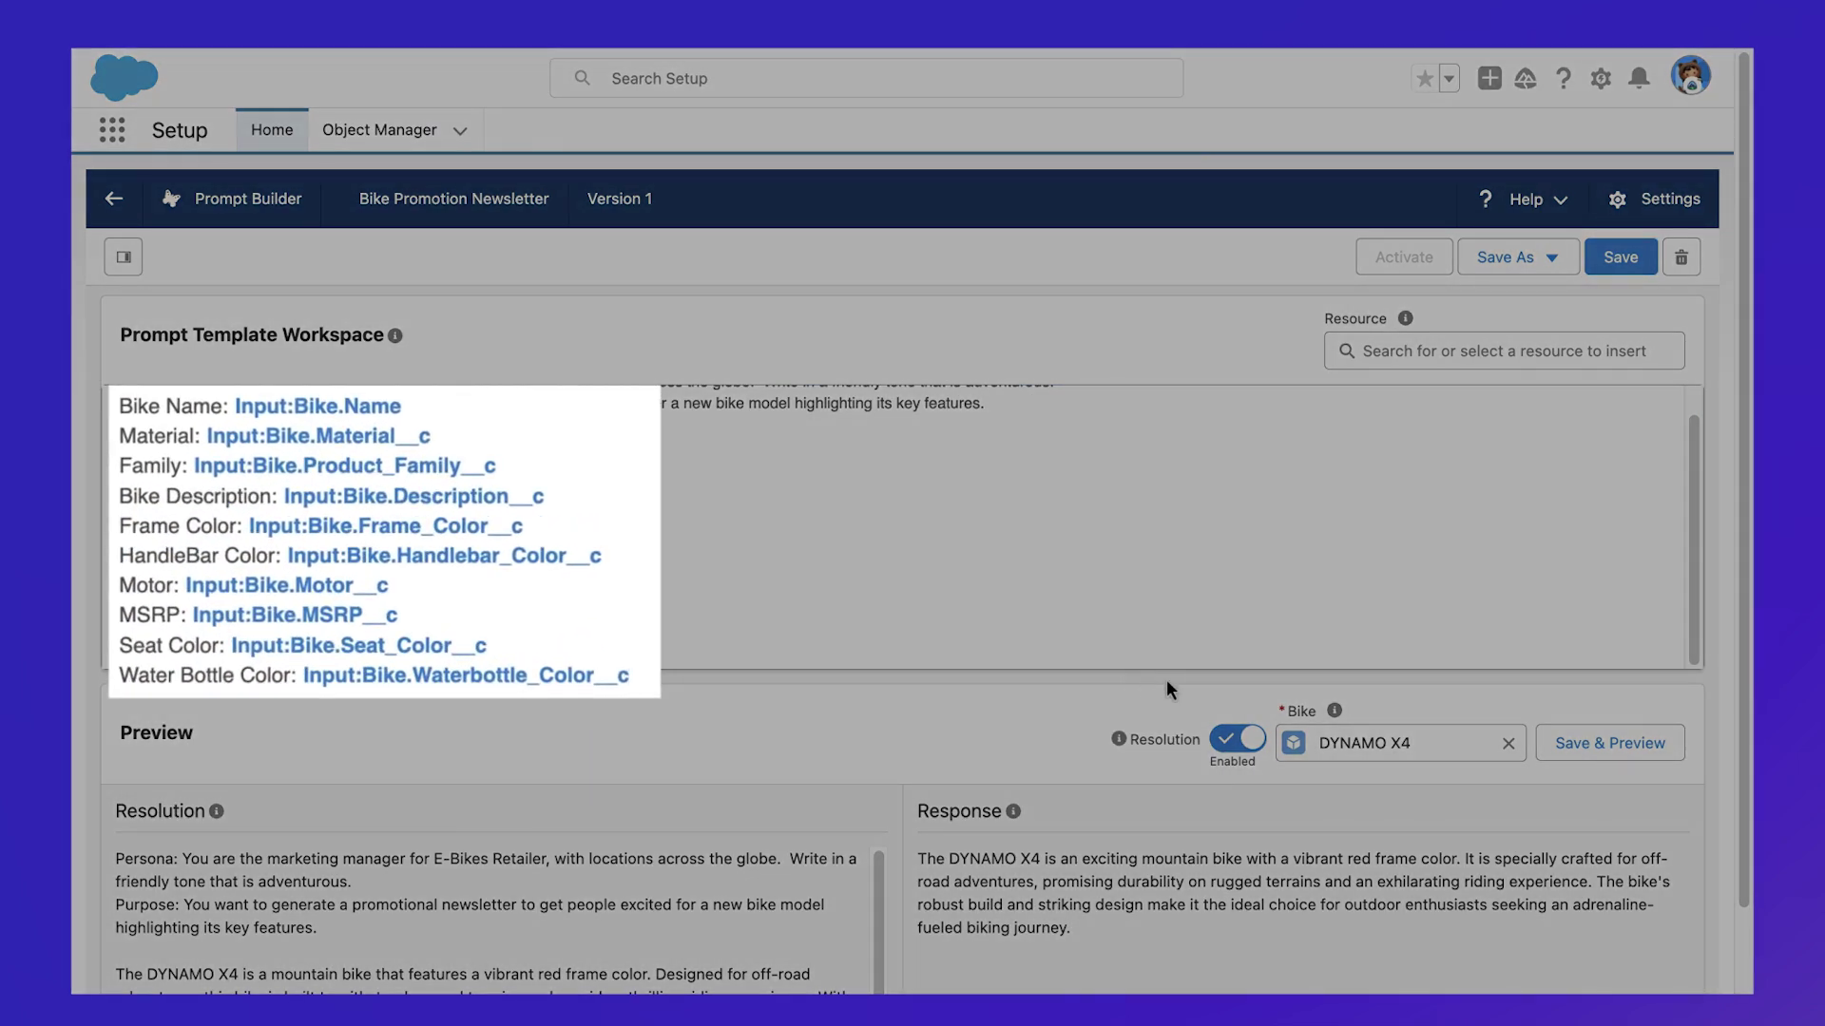
pyautogui.click(1602, 750)
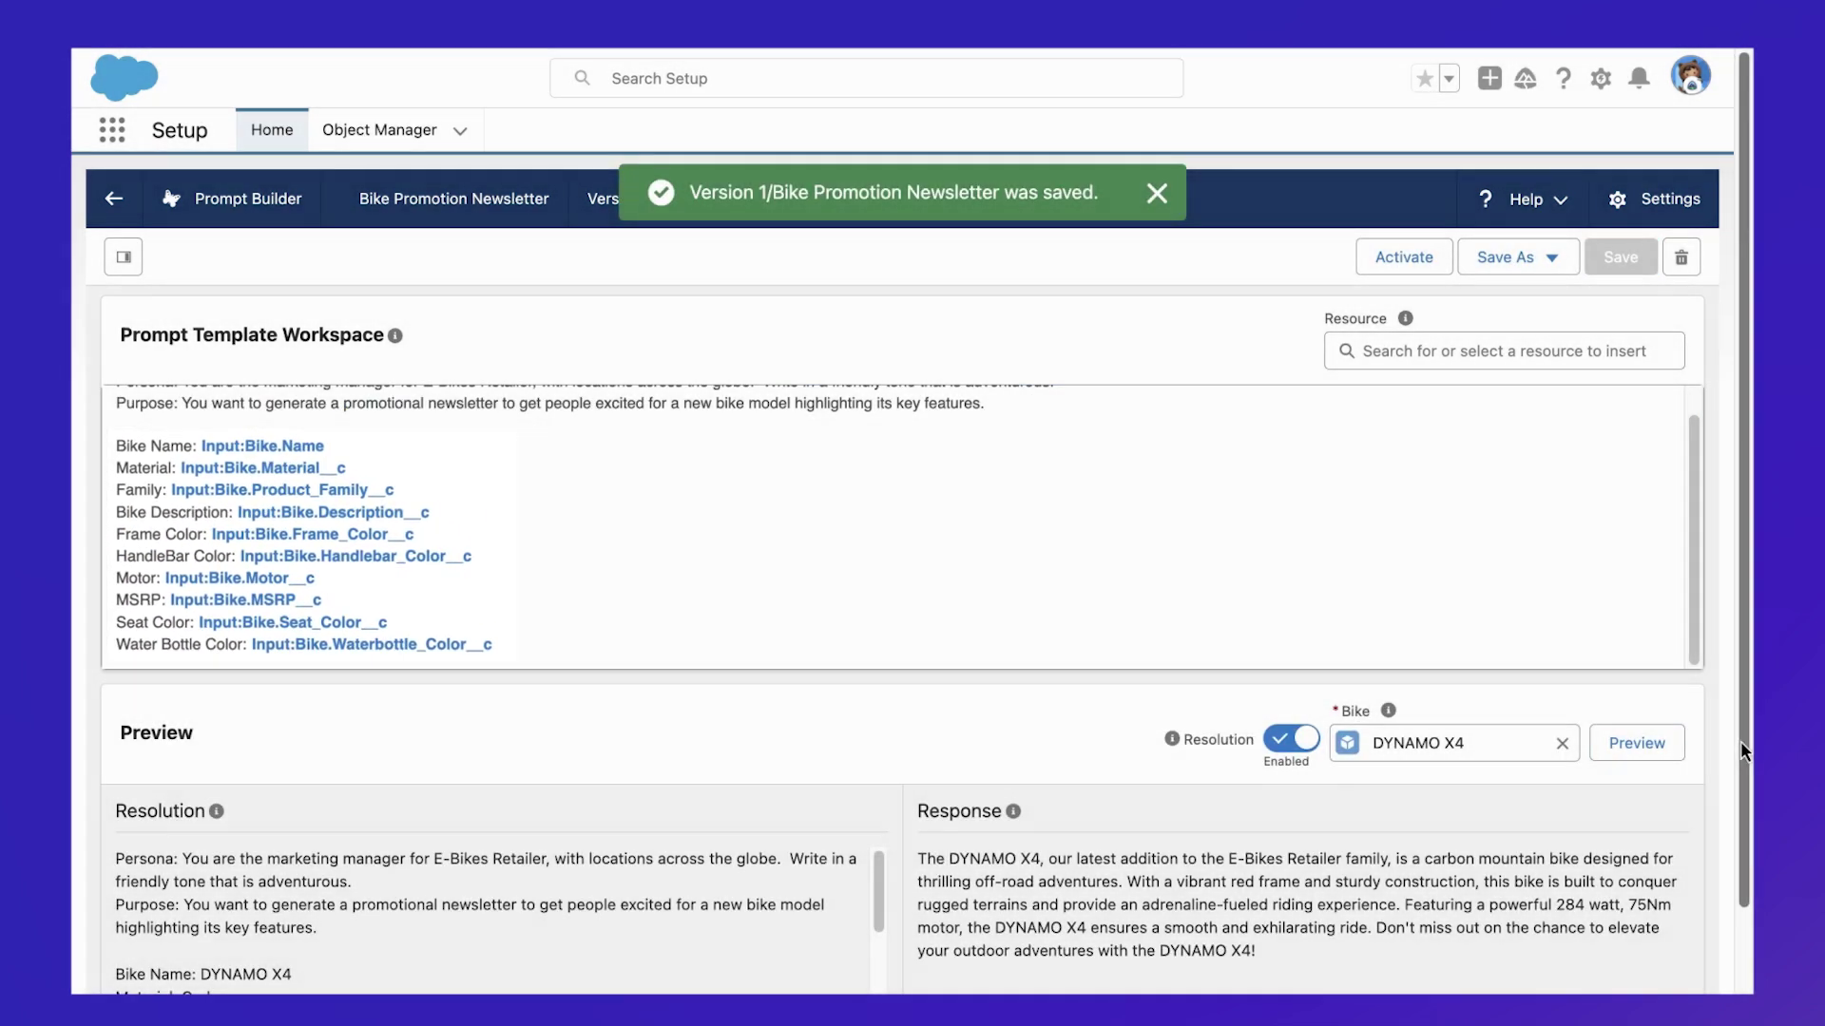
pyautogui.moveTo(1741, 740); pyautogui.dragTo(1740, 829)
pyautogui.moveTo(880, 794); pyautogui.dragTo(878, 842)
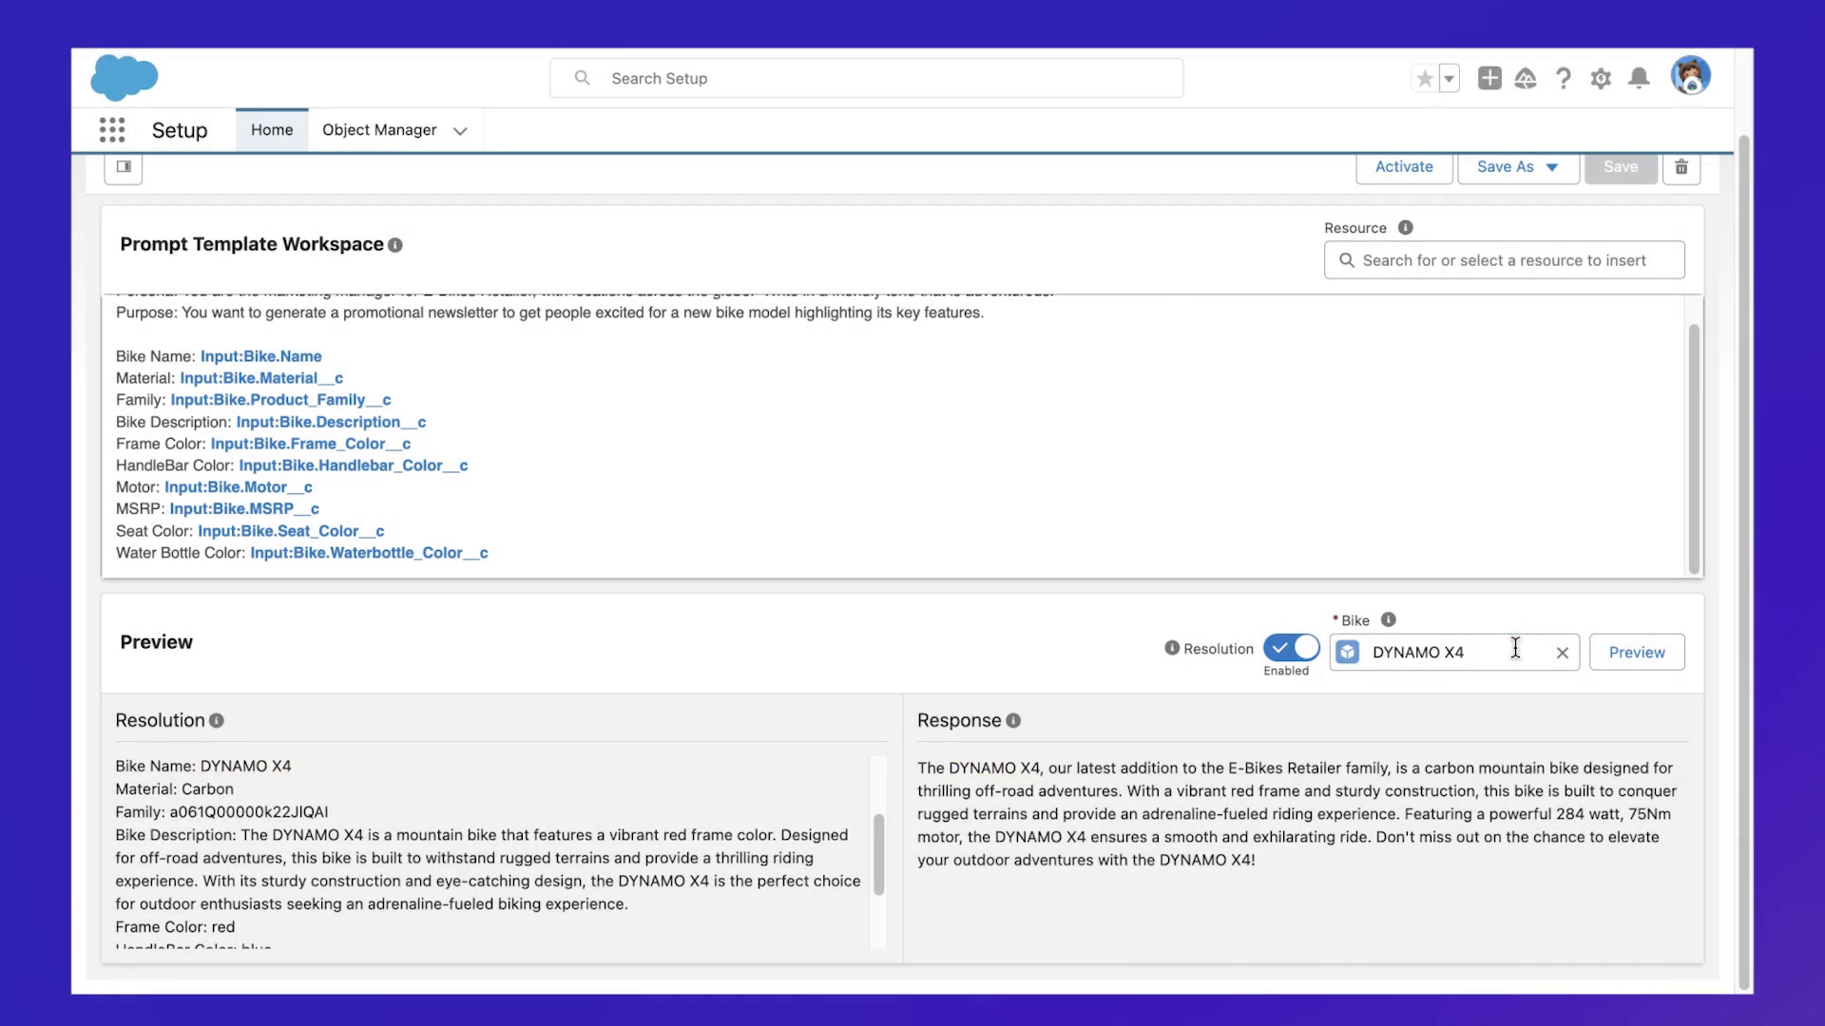
# - Preview the template again with DYNAMO X3 as the Bike input
pyautogui.click(1561, 653)
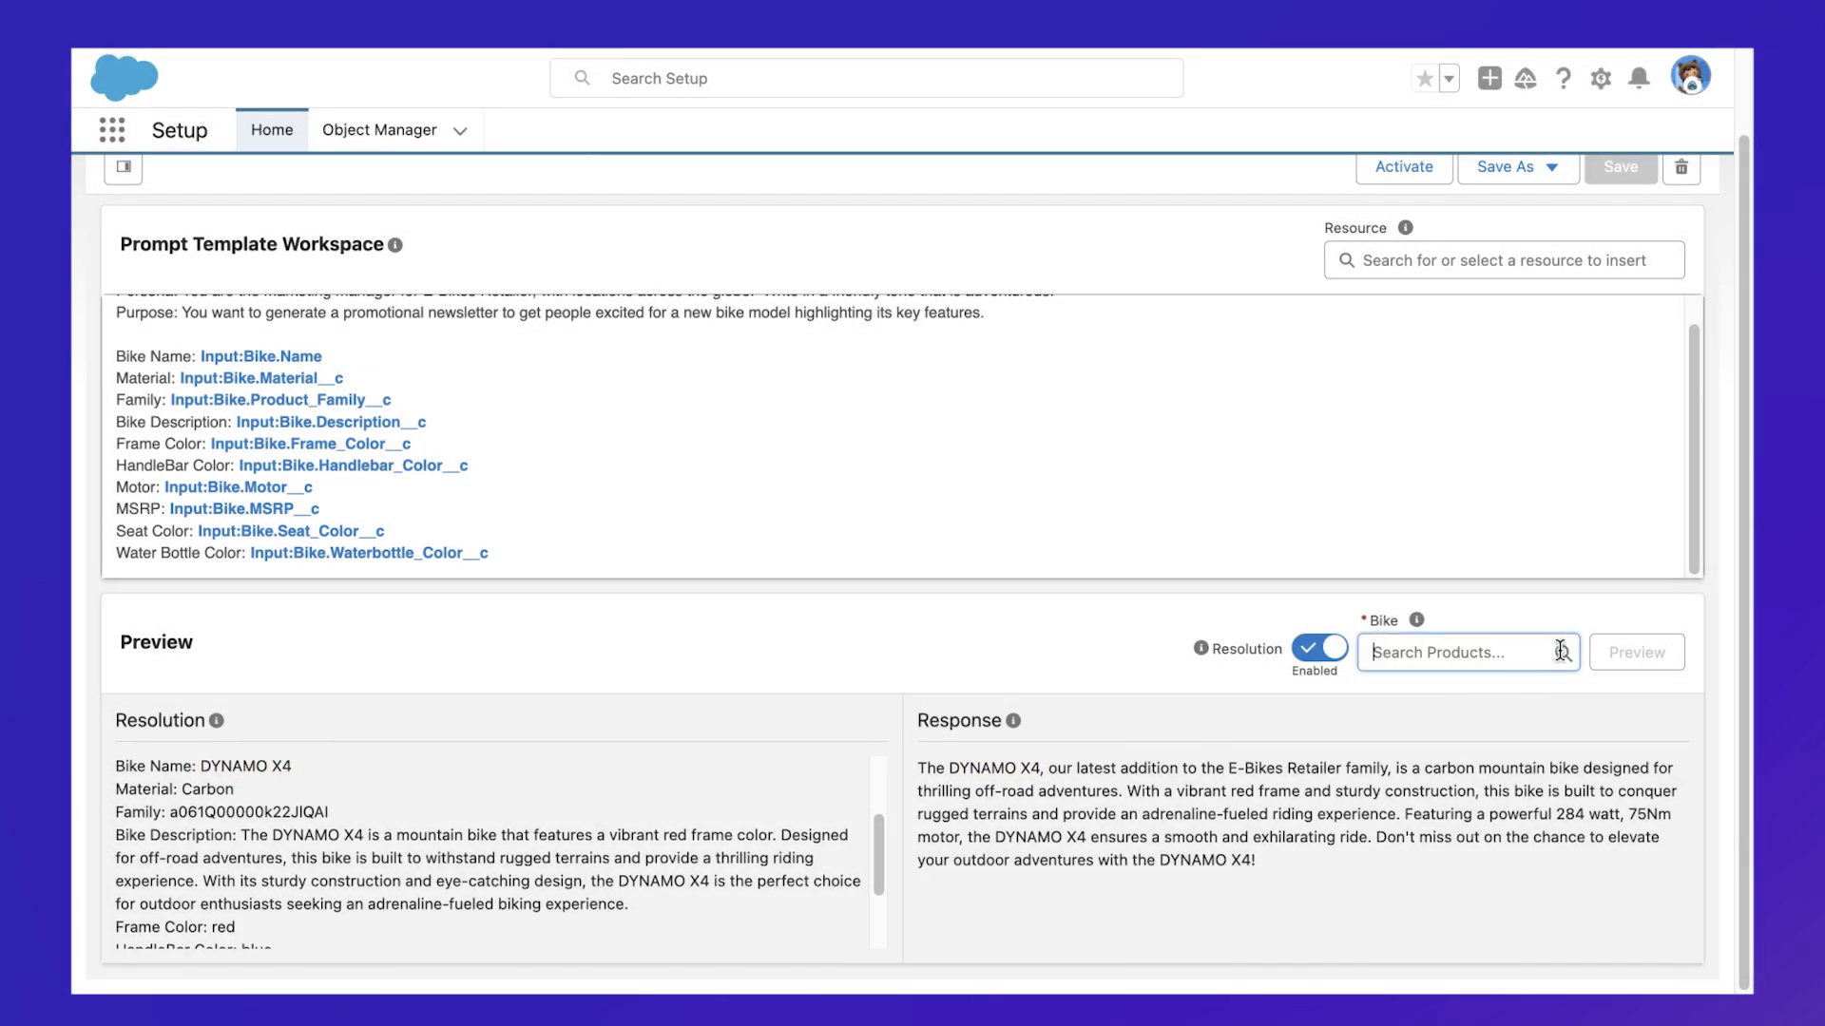
pyautogui.write('dynamo')
pyautogui.click(1539, 772)
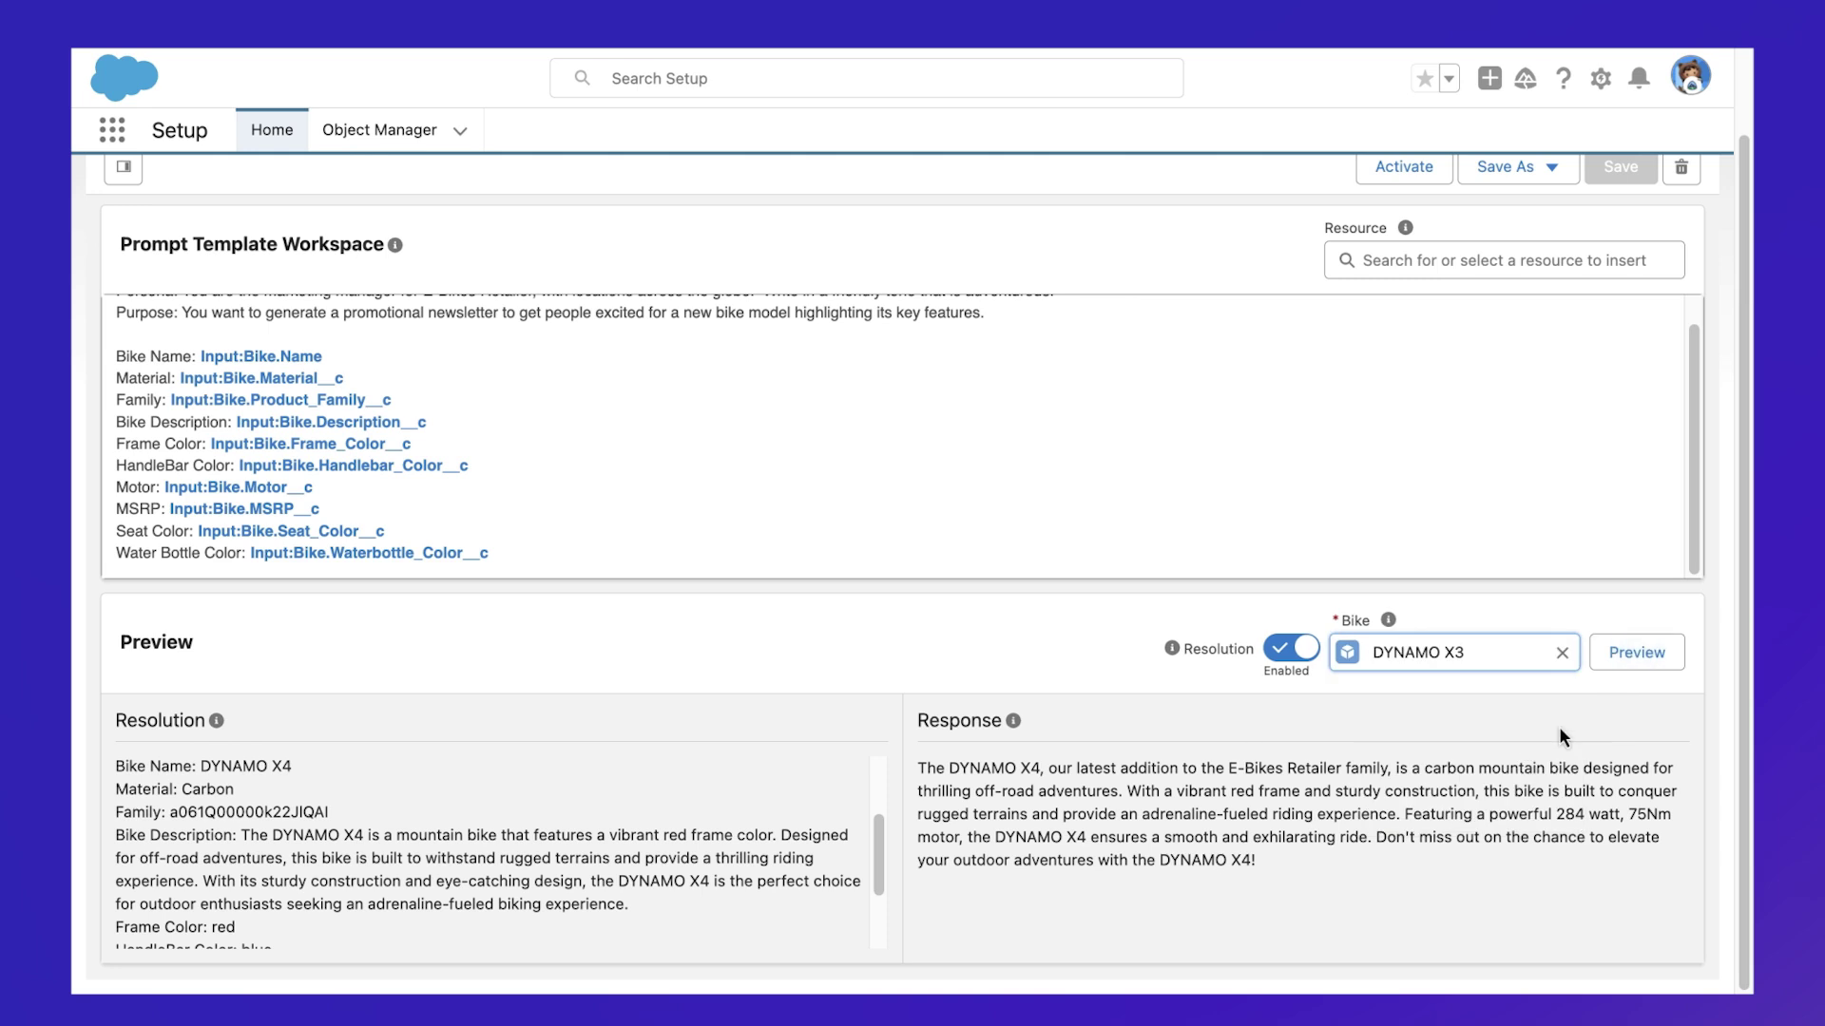
pyautogui.click(1637, 653)
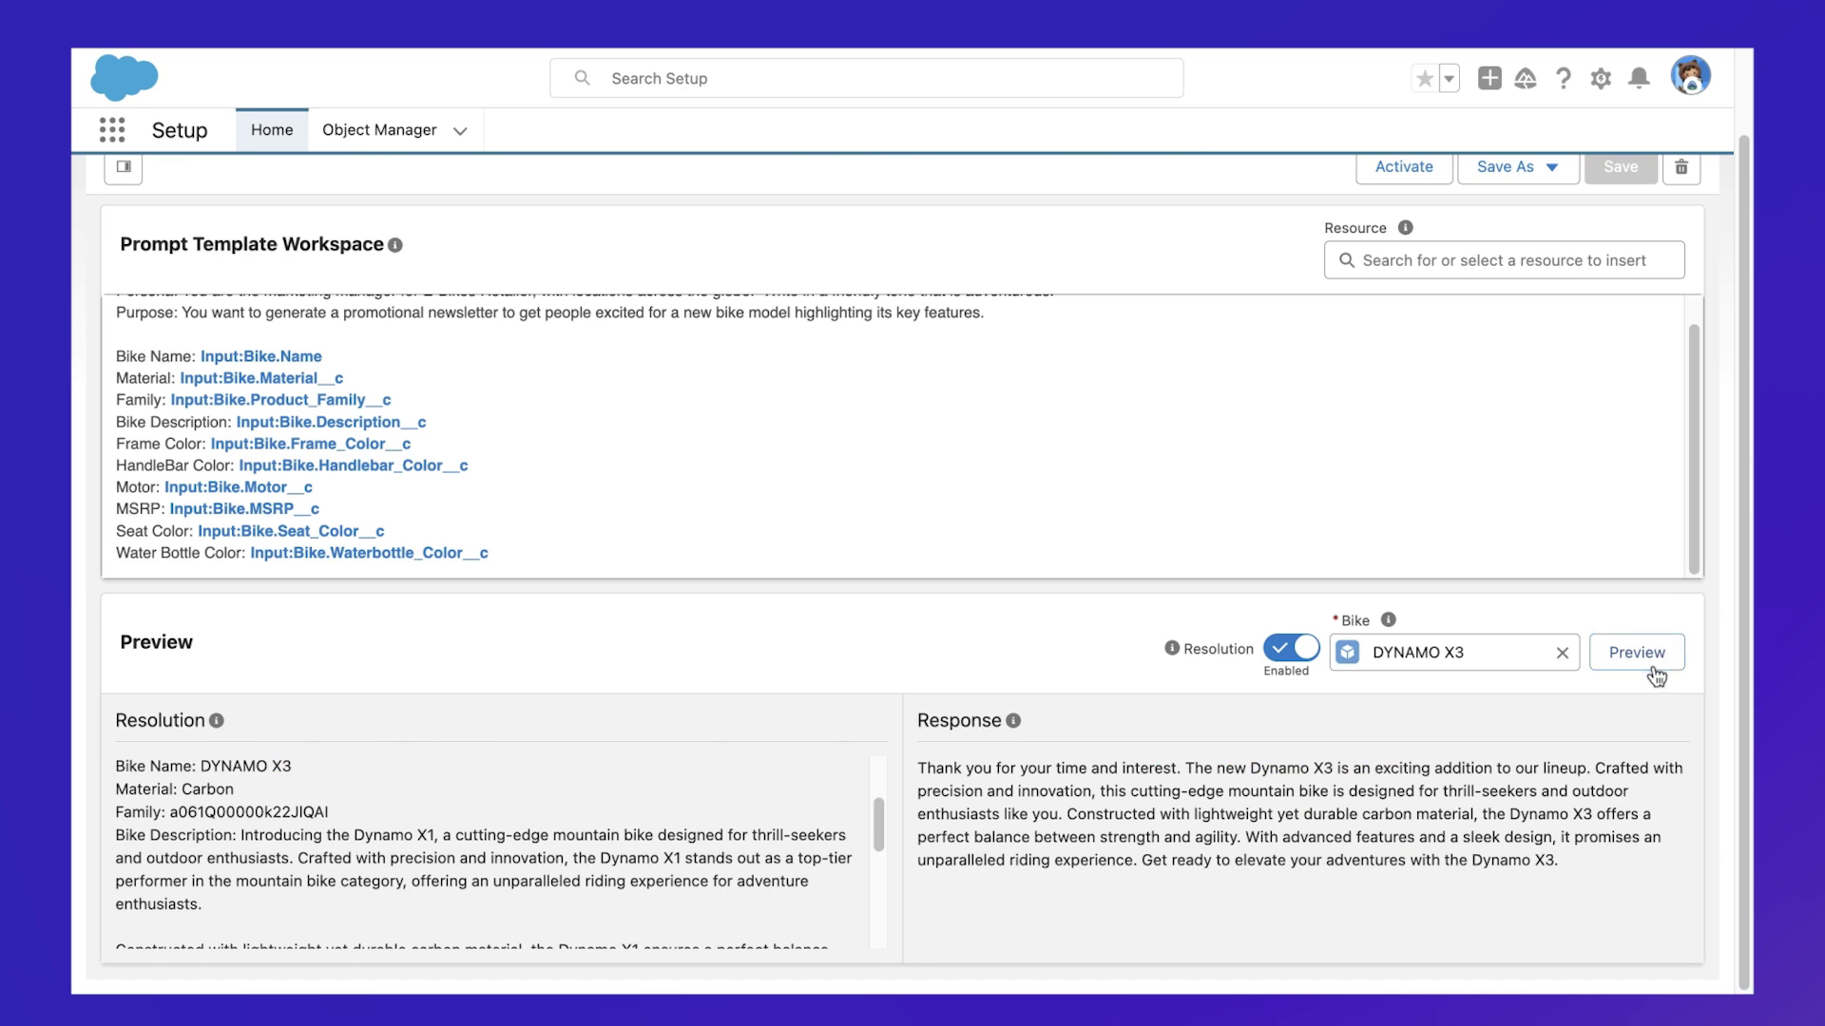
# - Add an Instructions block: active voice, high-open-rate subject line and title, clean readable body
pyautogui.click(998, 549)
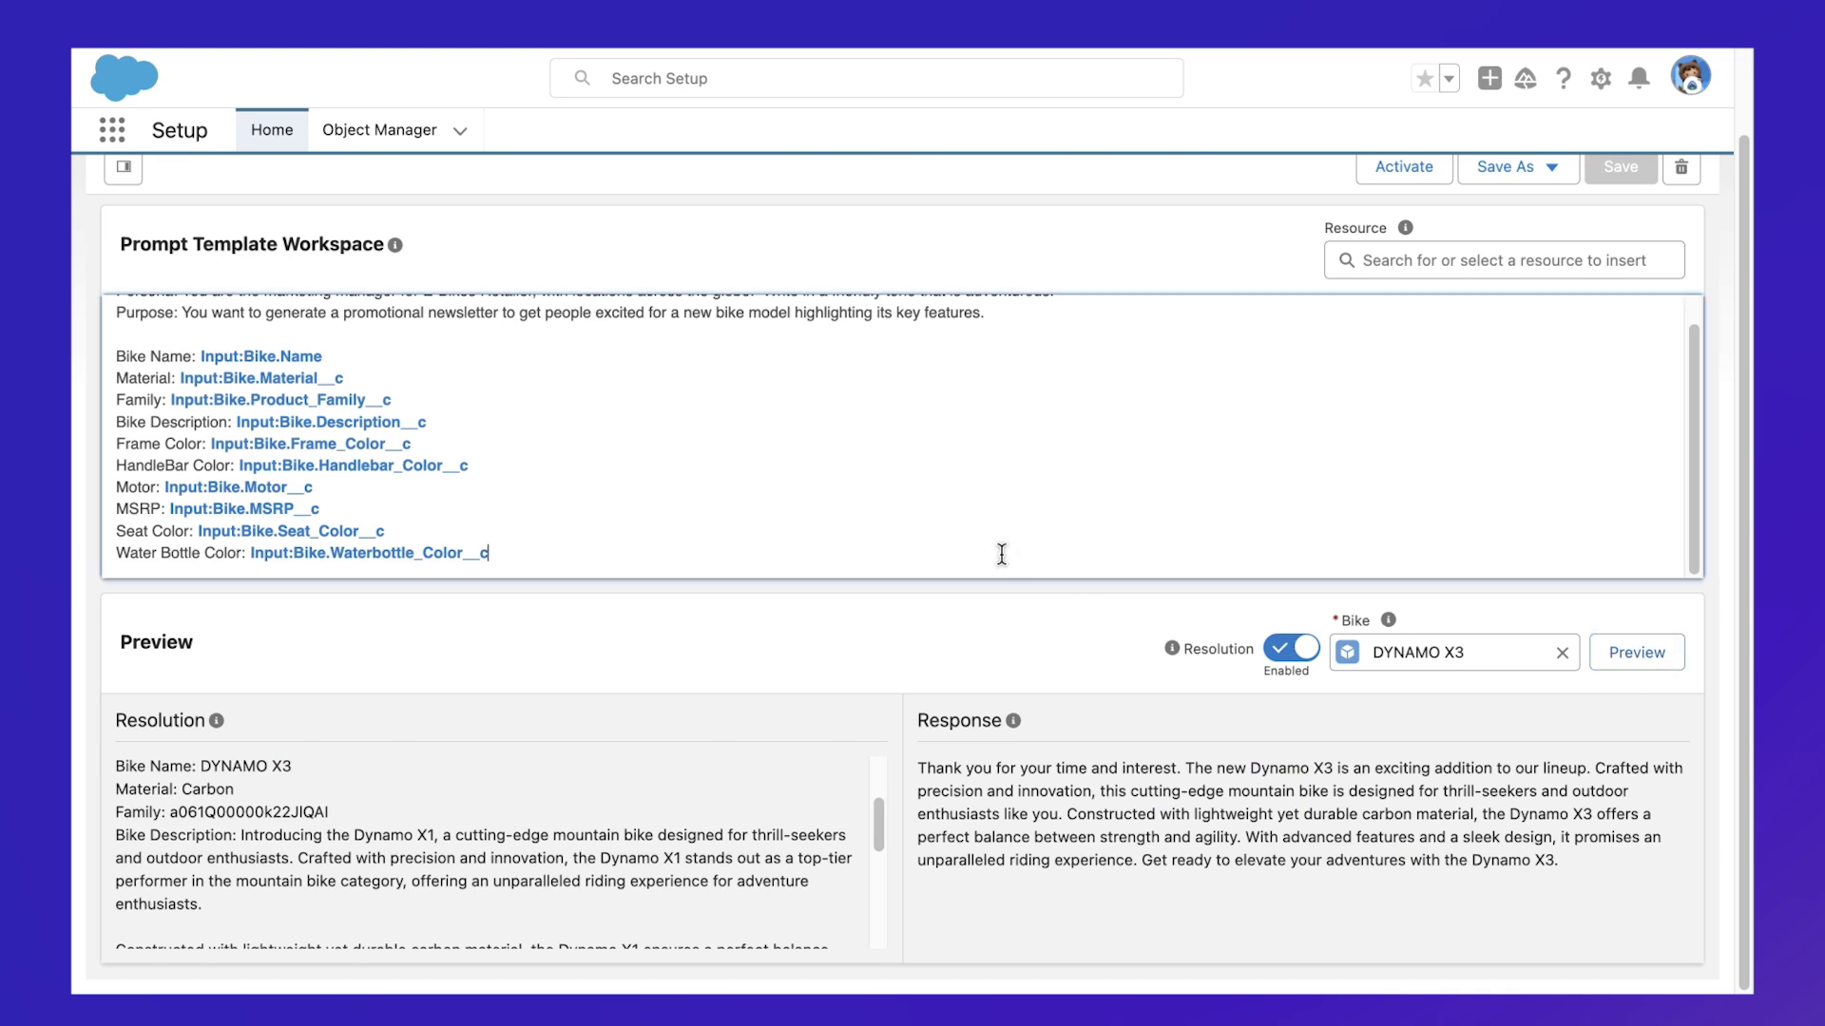
pyautogui.press('Return')
pyautogui.press('Return')
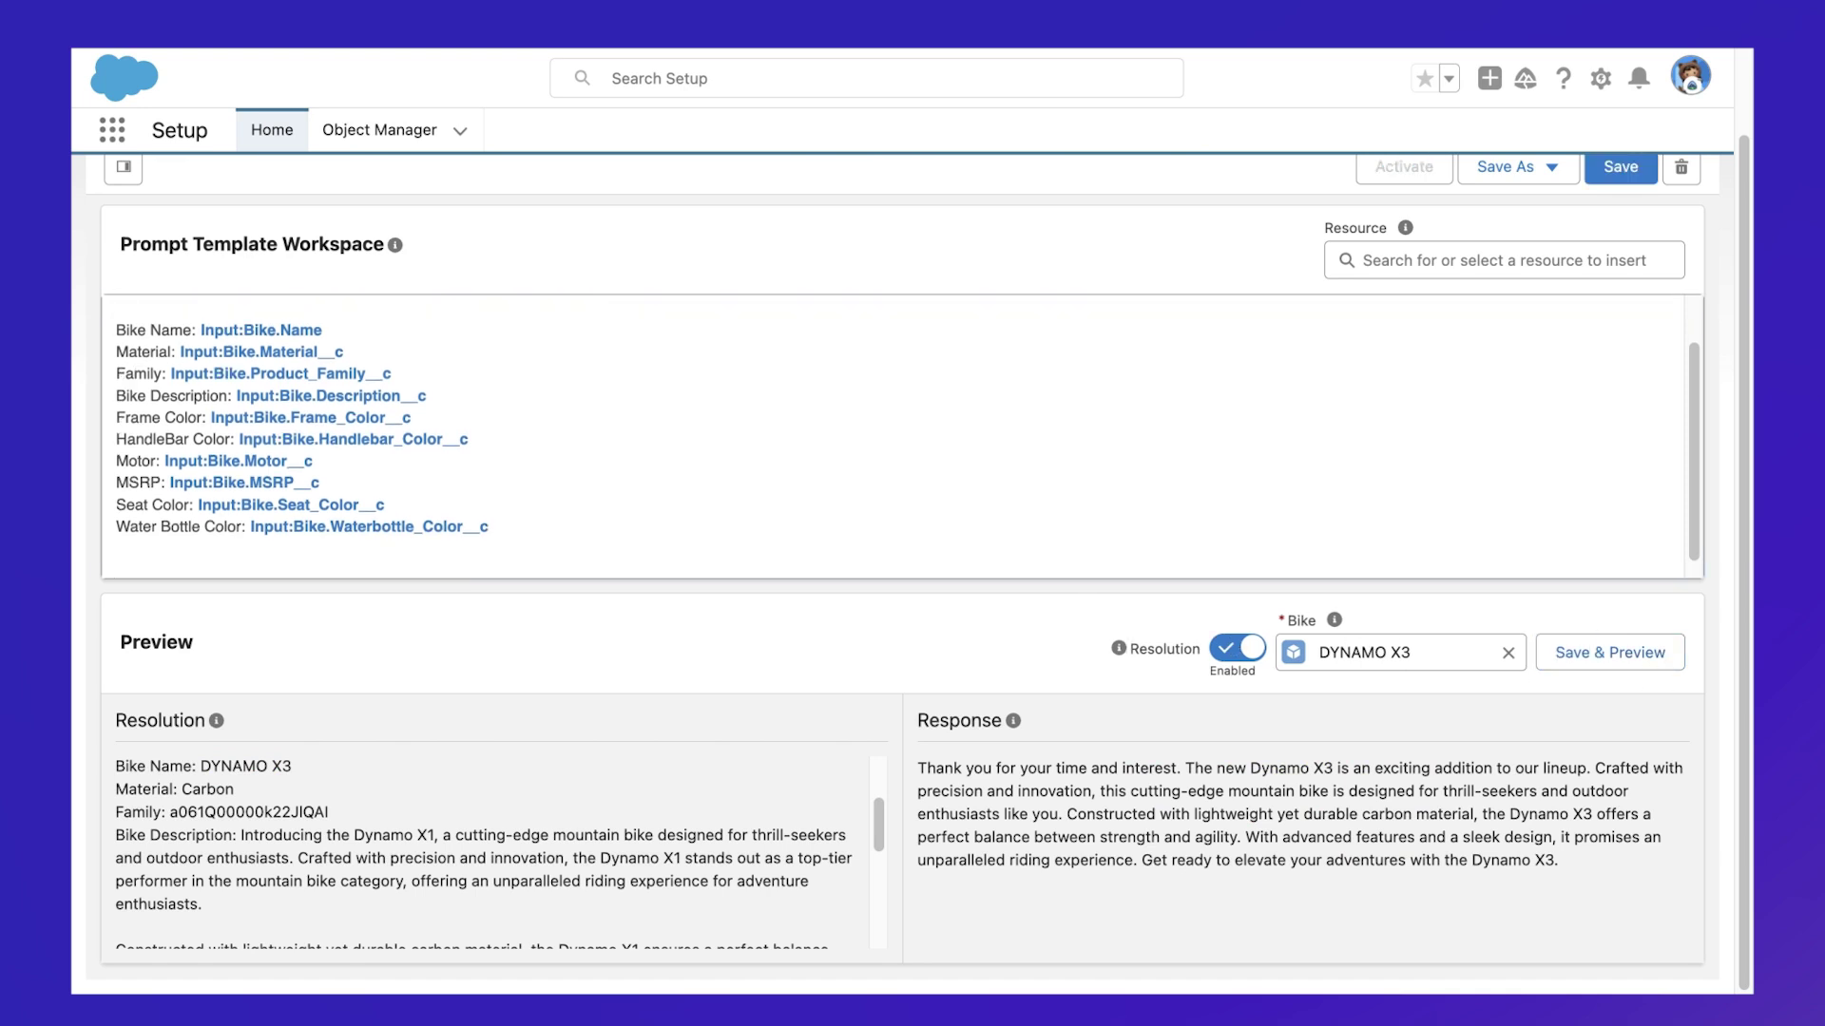
pyautogui.write('Instructions:')
pyautogui.press('Return')
pyautogui.write('Use clear, concise and straightforward language using the active voice.')
pyautogui.press('Return')
pyautogui.write('Generate a subject line and title of the letter that increases open rate.')
pyautogui.press('Return')
pyautogui.write('Keep the content body clean and easy to read')
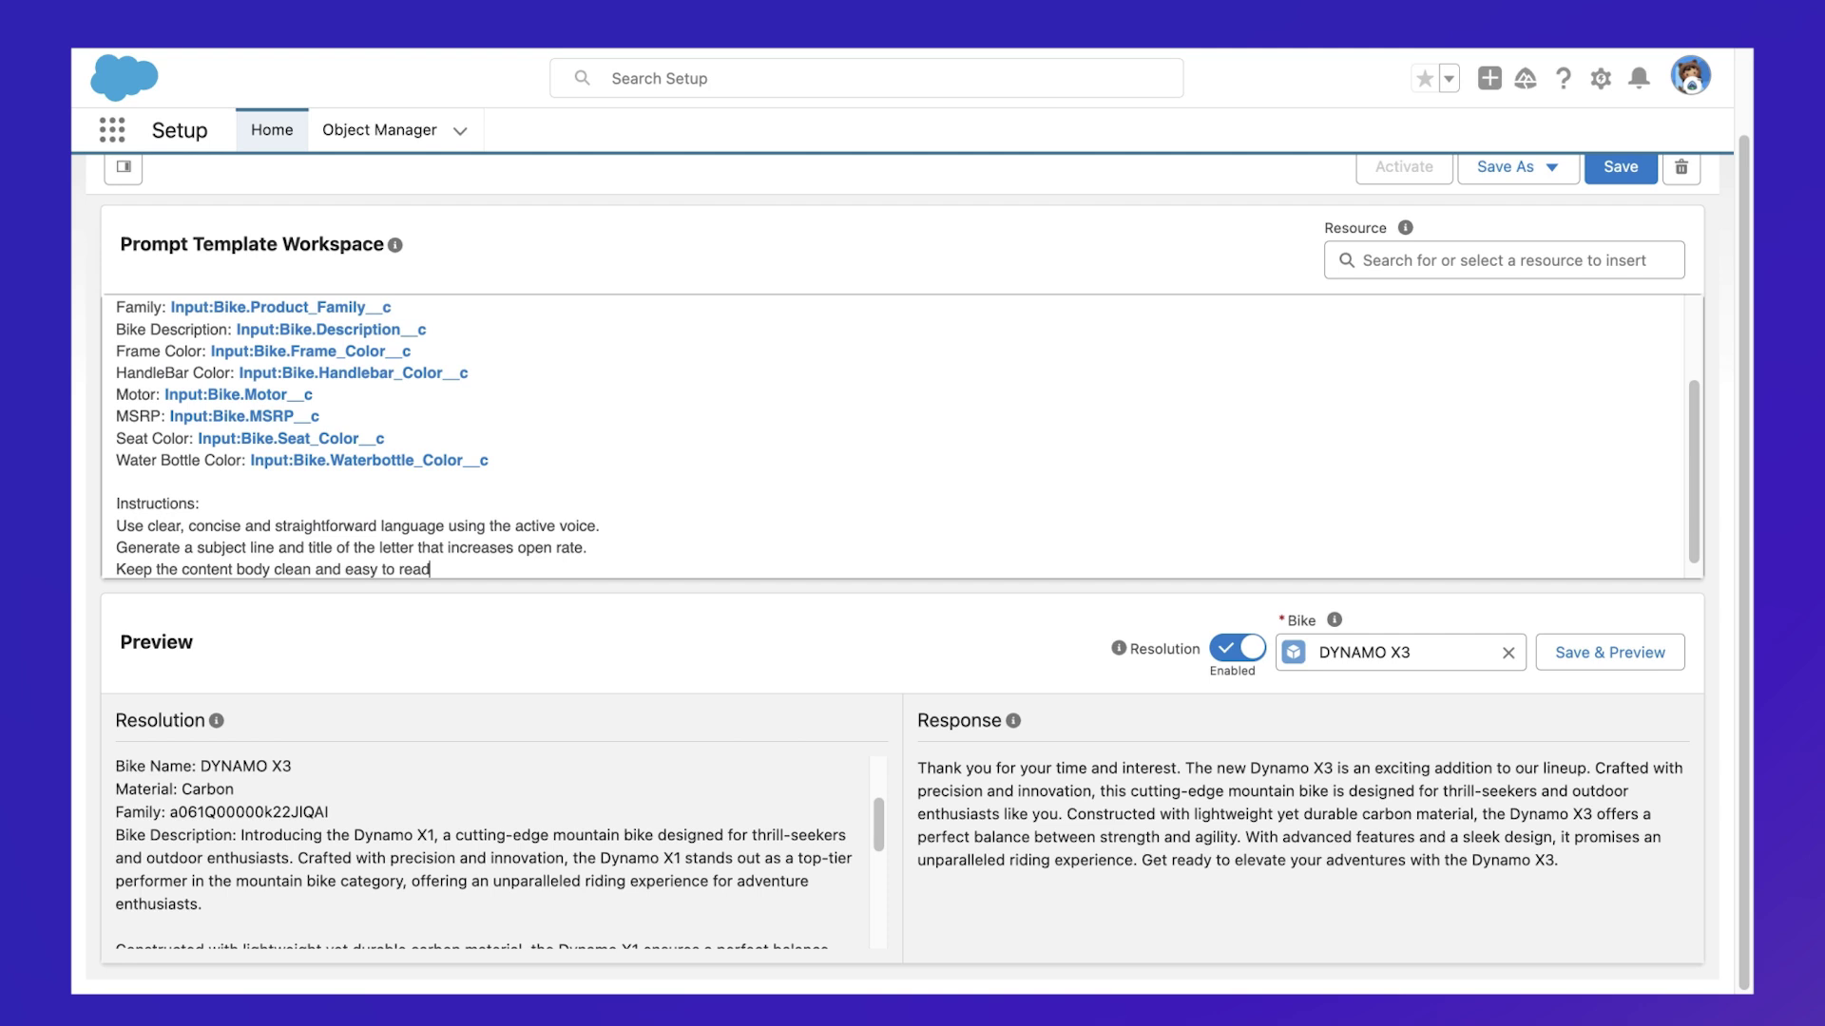
pyautogui.scroll(-1, 1002, 549)
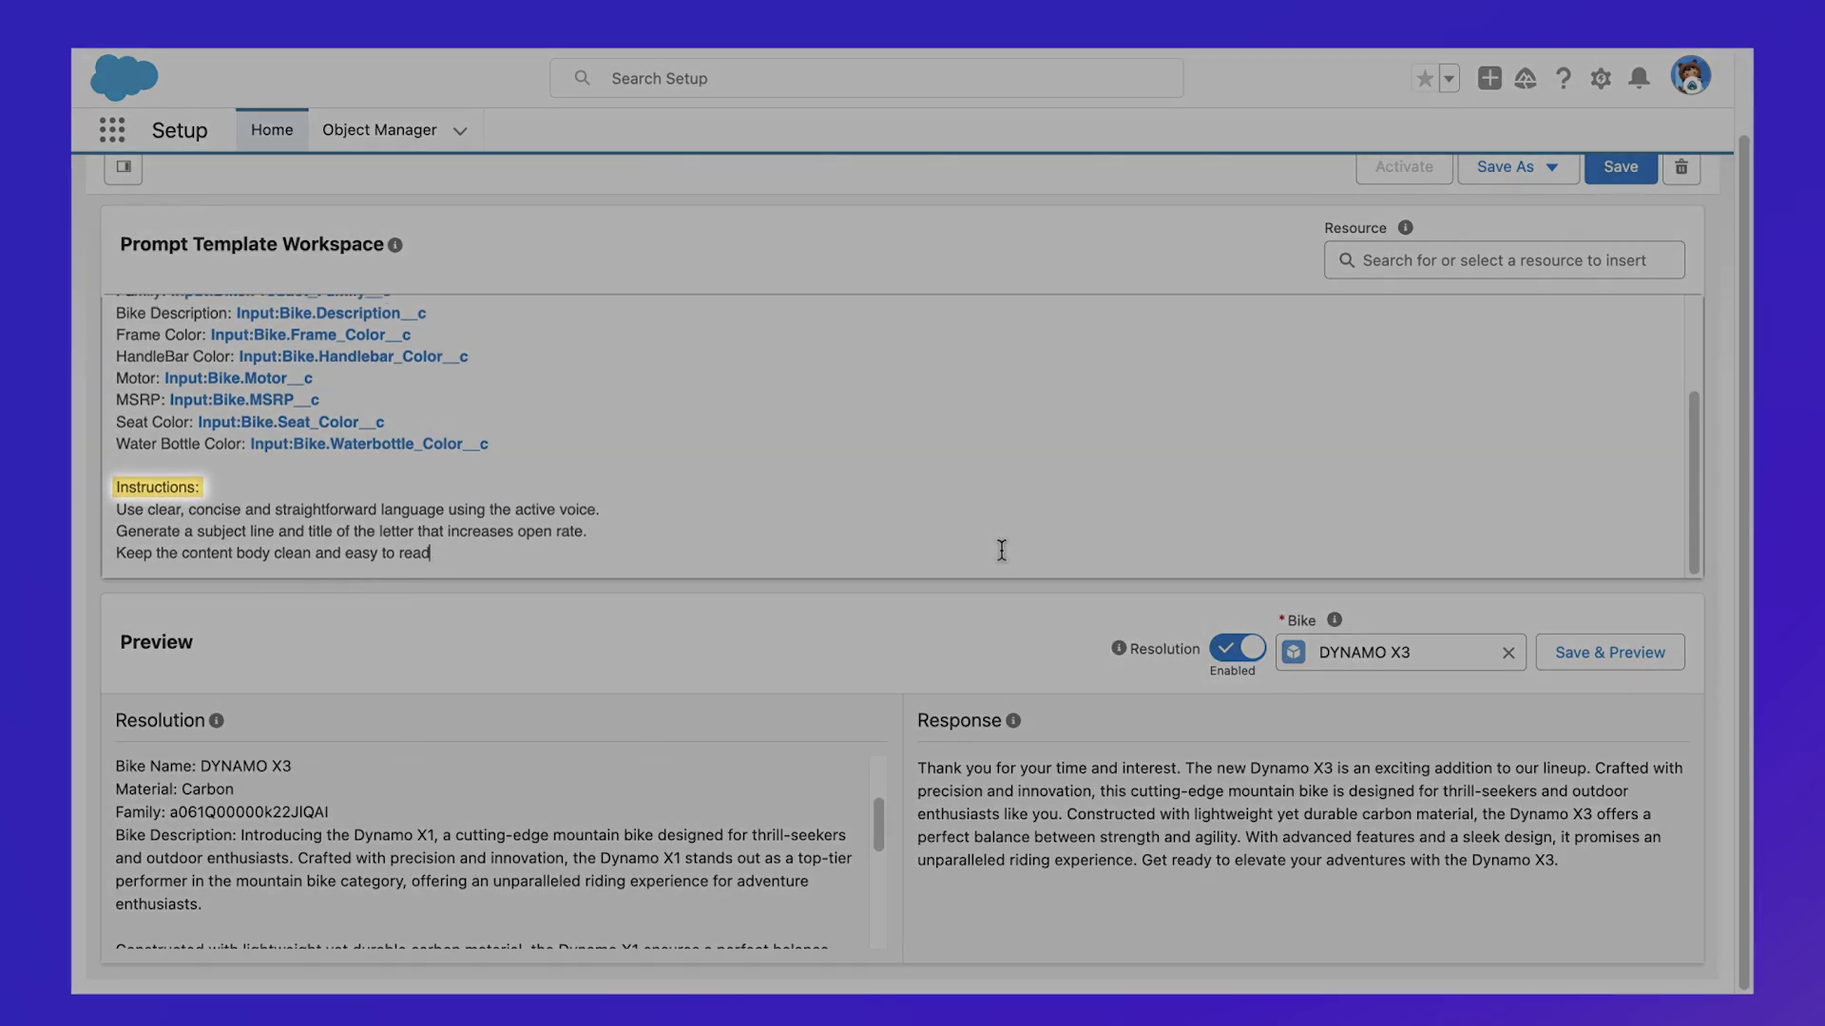
# - Add example subject 'Unleash Your Adventure' and an avoid list, re-preview, then start the HTML output format
pyautogui.press('Return')
pyautogui.press('Return')
pyautogui.scroll(-1, 1019, 532)
pyautogui.write('Examples of a good subject line: Unleash Your Adventure')
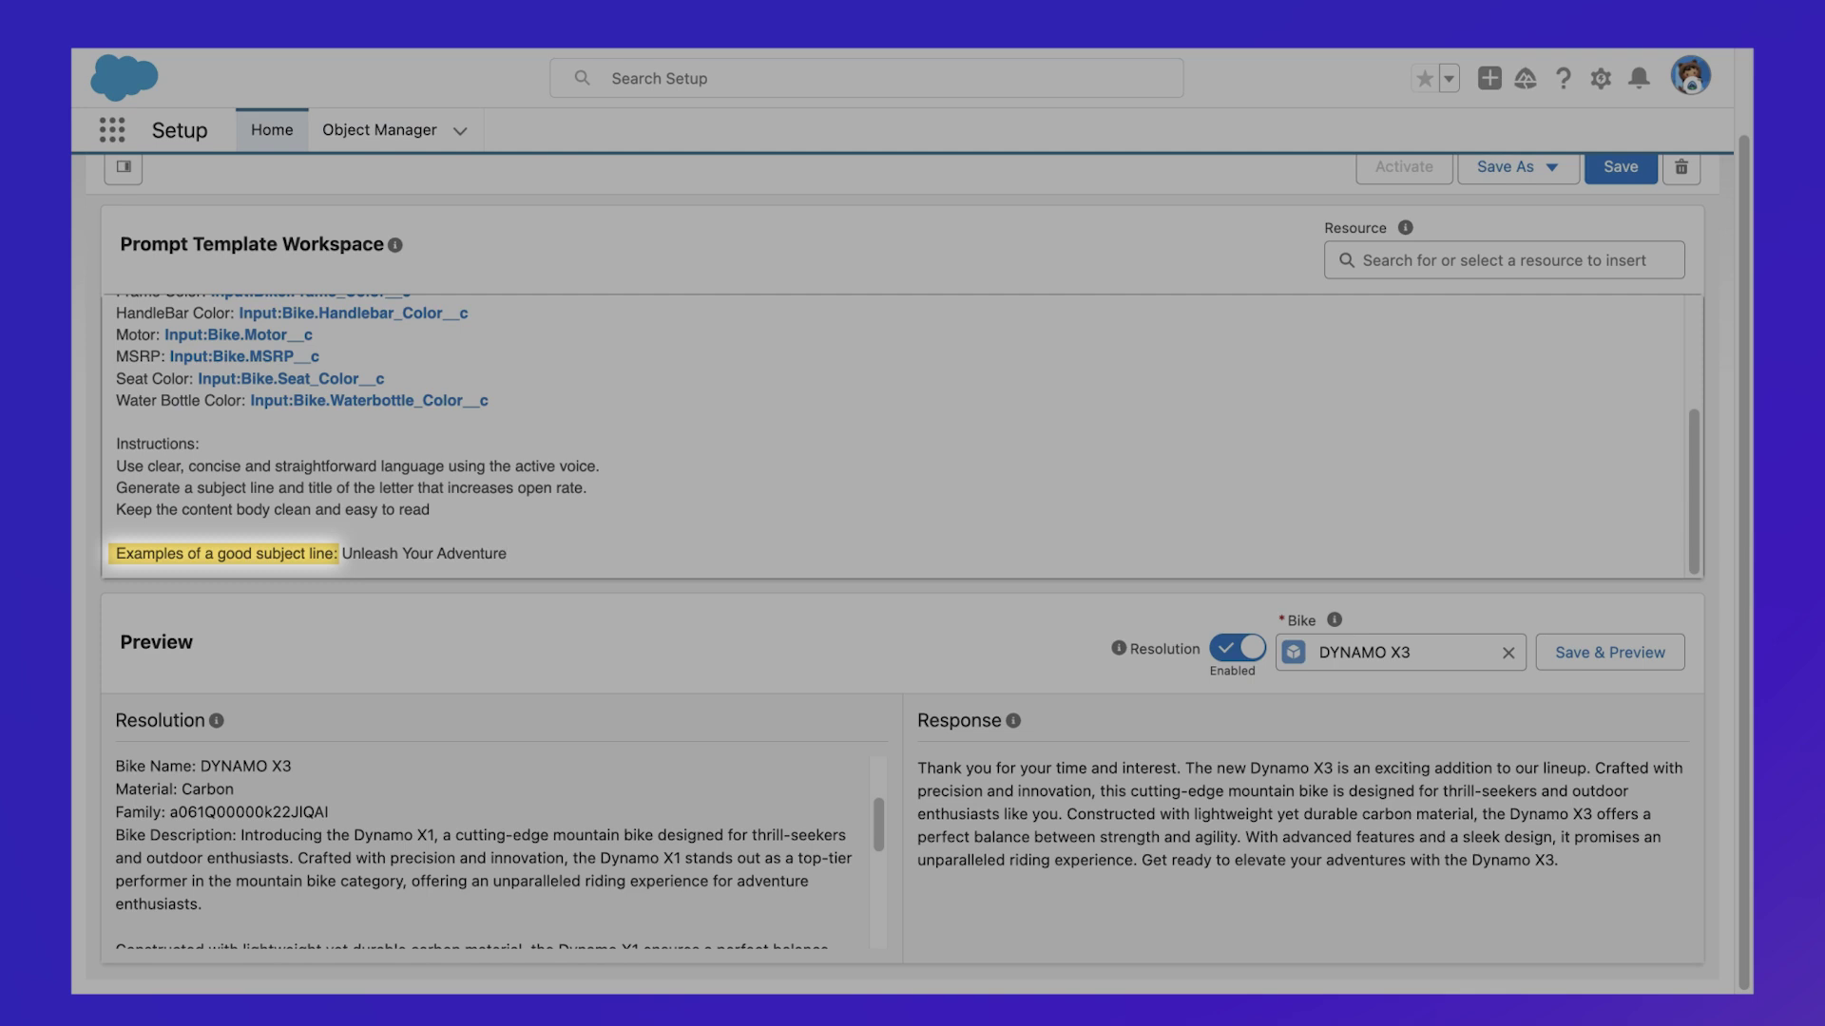
pyautogui.press('Return')
pyautogui.press('Return')
pyautogui.write('Avoid using confusing technical jargon, unrelated topics, exaggerated claims, inappropriate language')
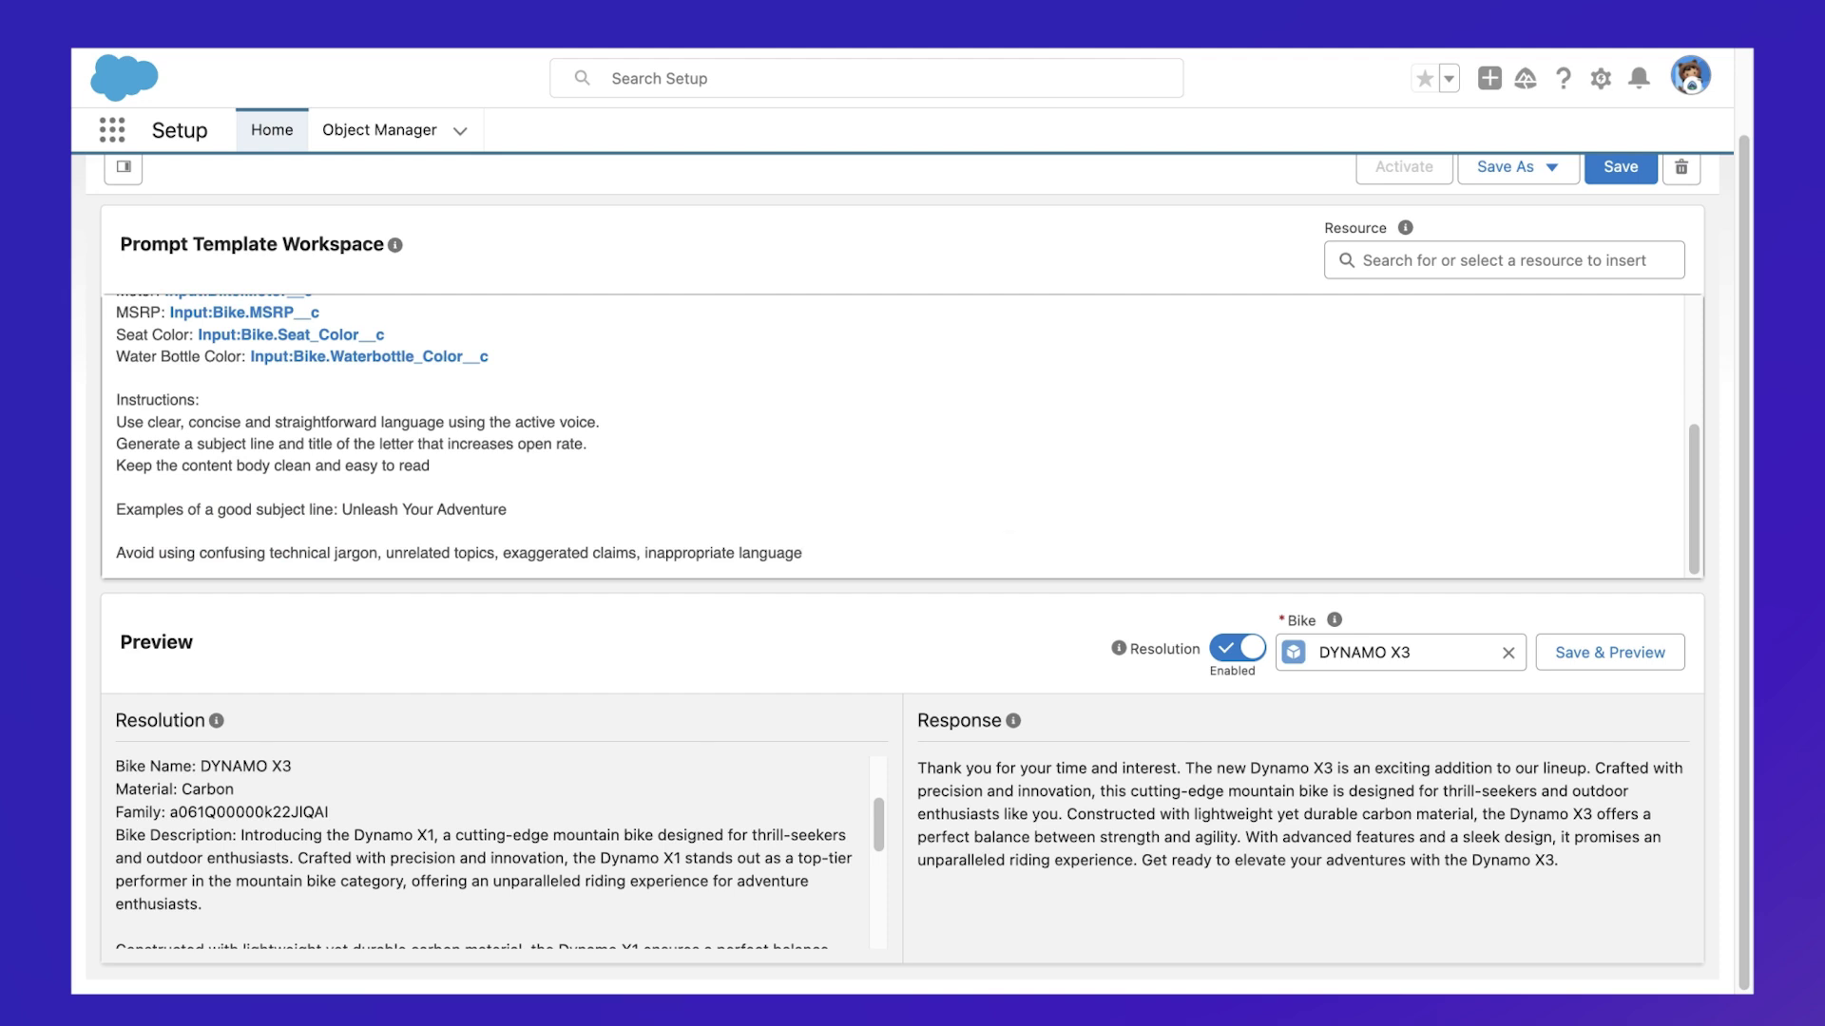
pyautogui.click(1652, 658)
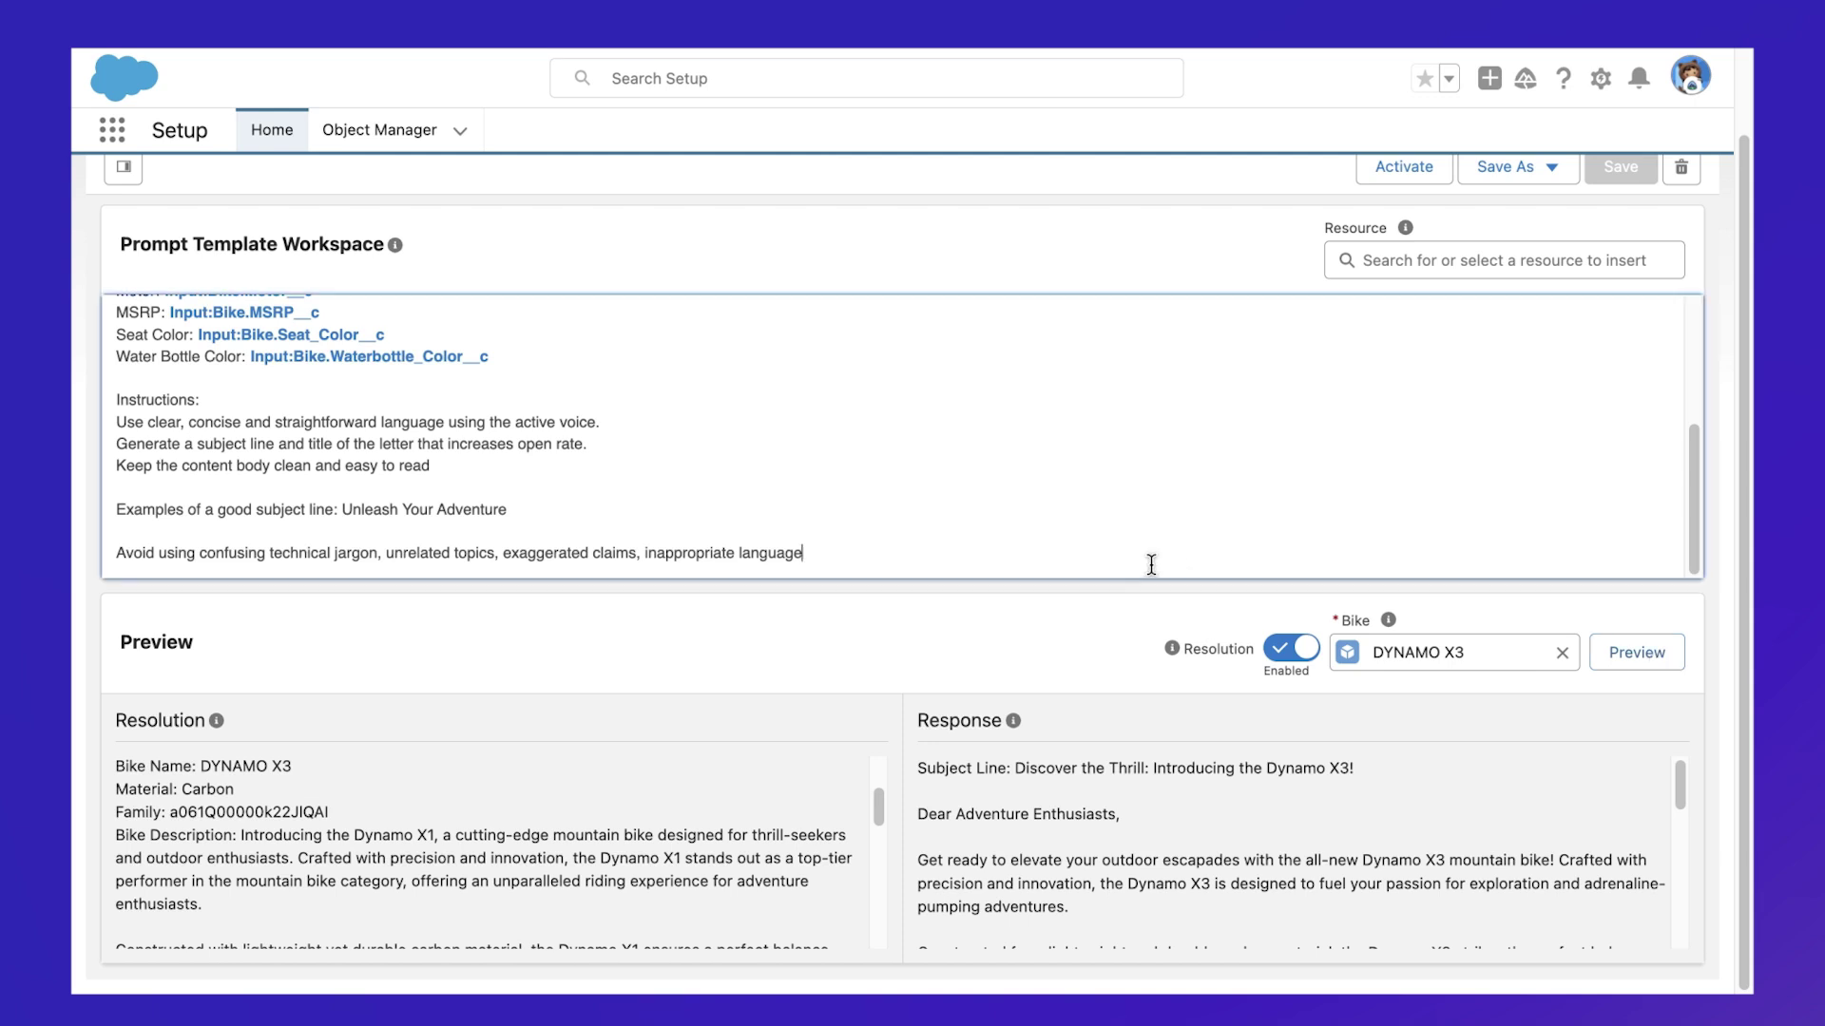
pyautogui.press('Return')
pyautogui.write('The output format is HTML in the below format: <html>   <body>        <title> </title>        <h2> Features: </h2>        <img> </img>         <br/>     <h3> Discover More Products You Might Enjoy<h3>   </body> </html>  ')
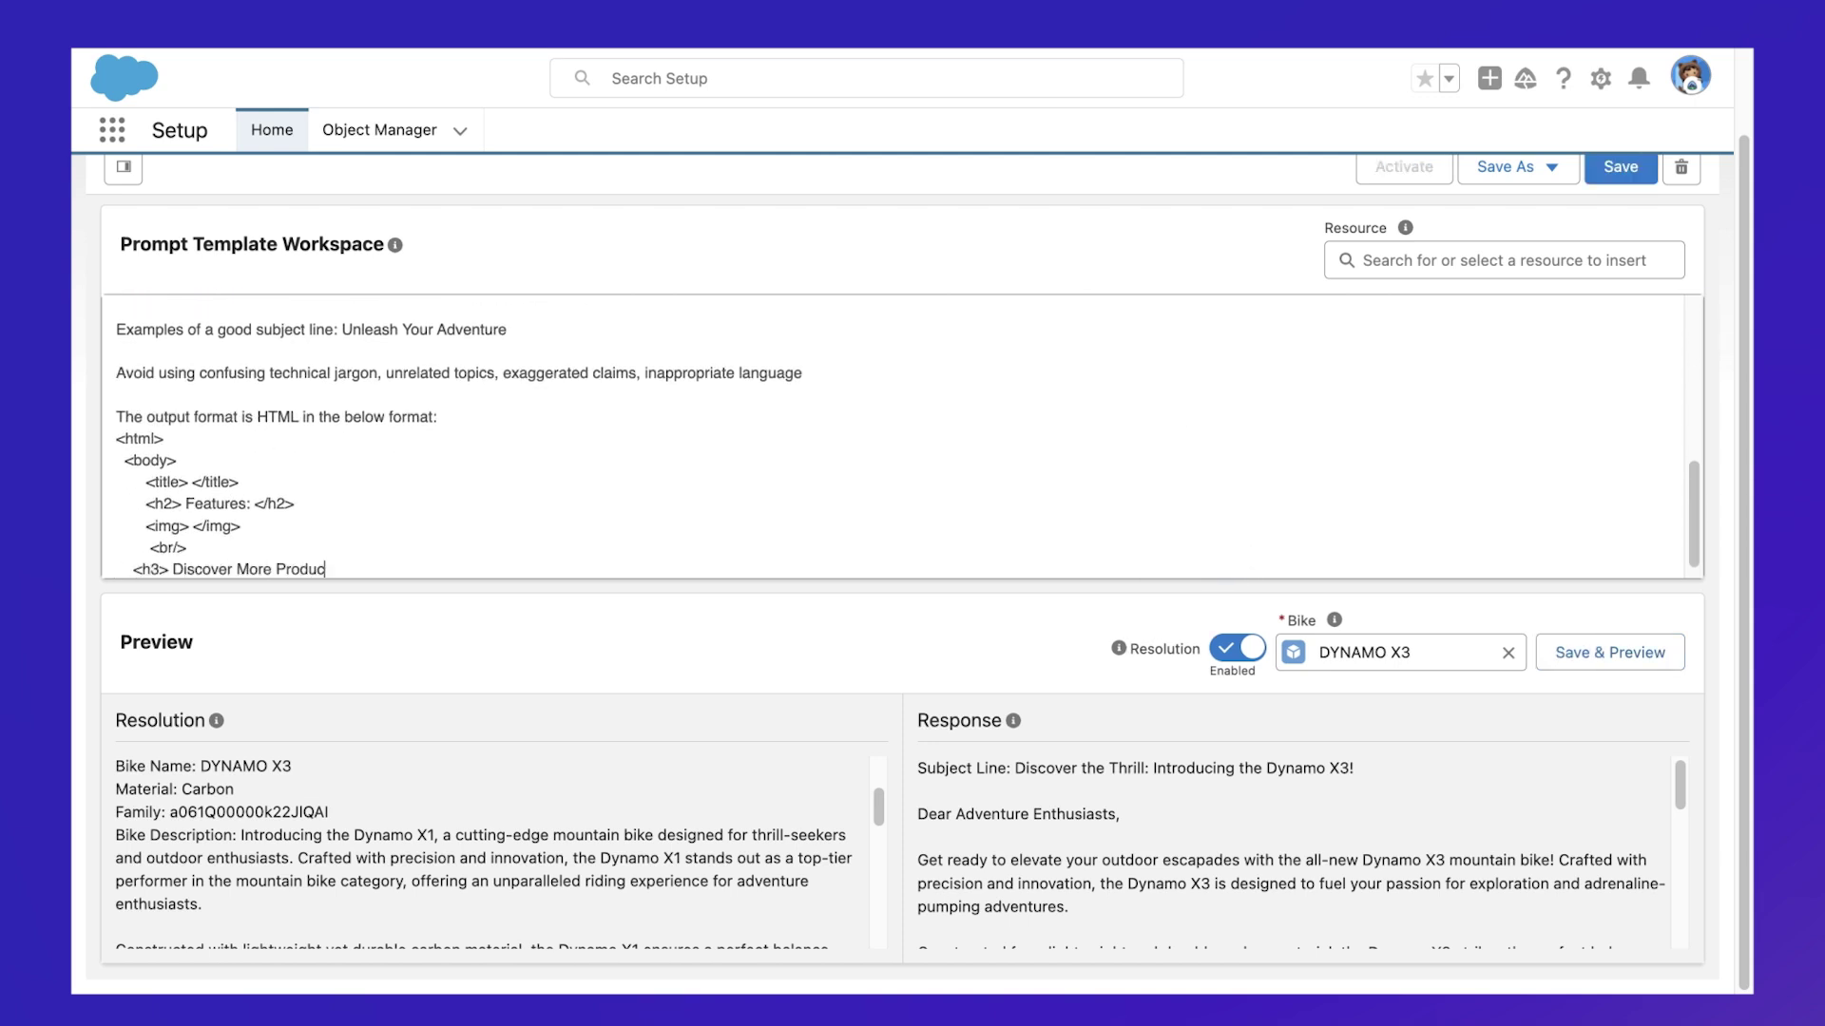
pyautogui.write('Make sure the recommend bikes section shows each bike in its own card with cards horizontally aligned and the border of the card round shaped Include a call to action button labeled Learn More. Ensure the action button has sufficient margin with the rest of the content. Make sure the action button is aligned at the left of the screen with elegant and modern design Make sure to end the letter with a signat')
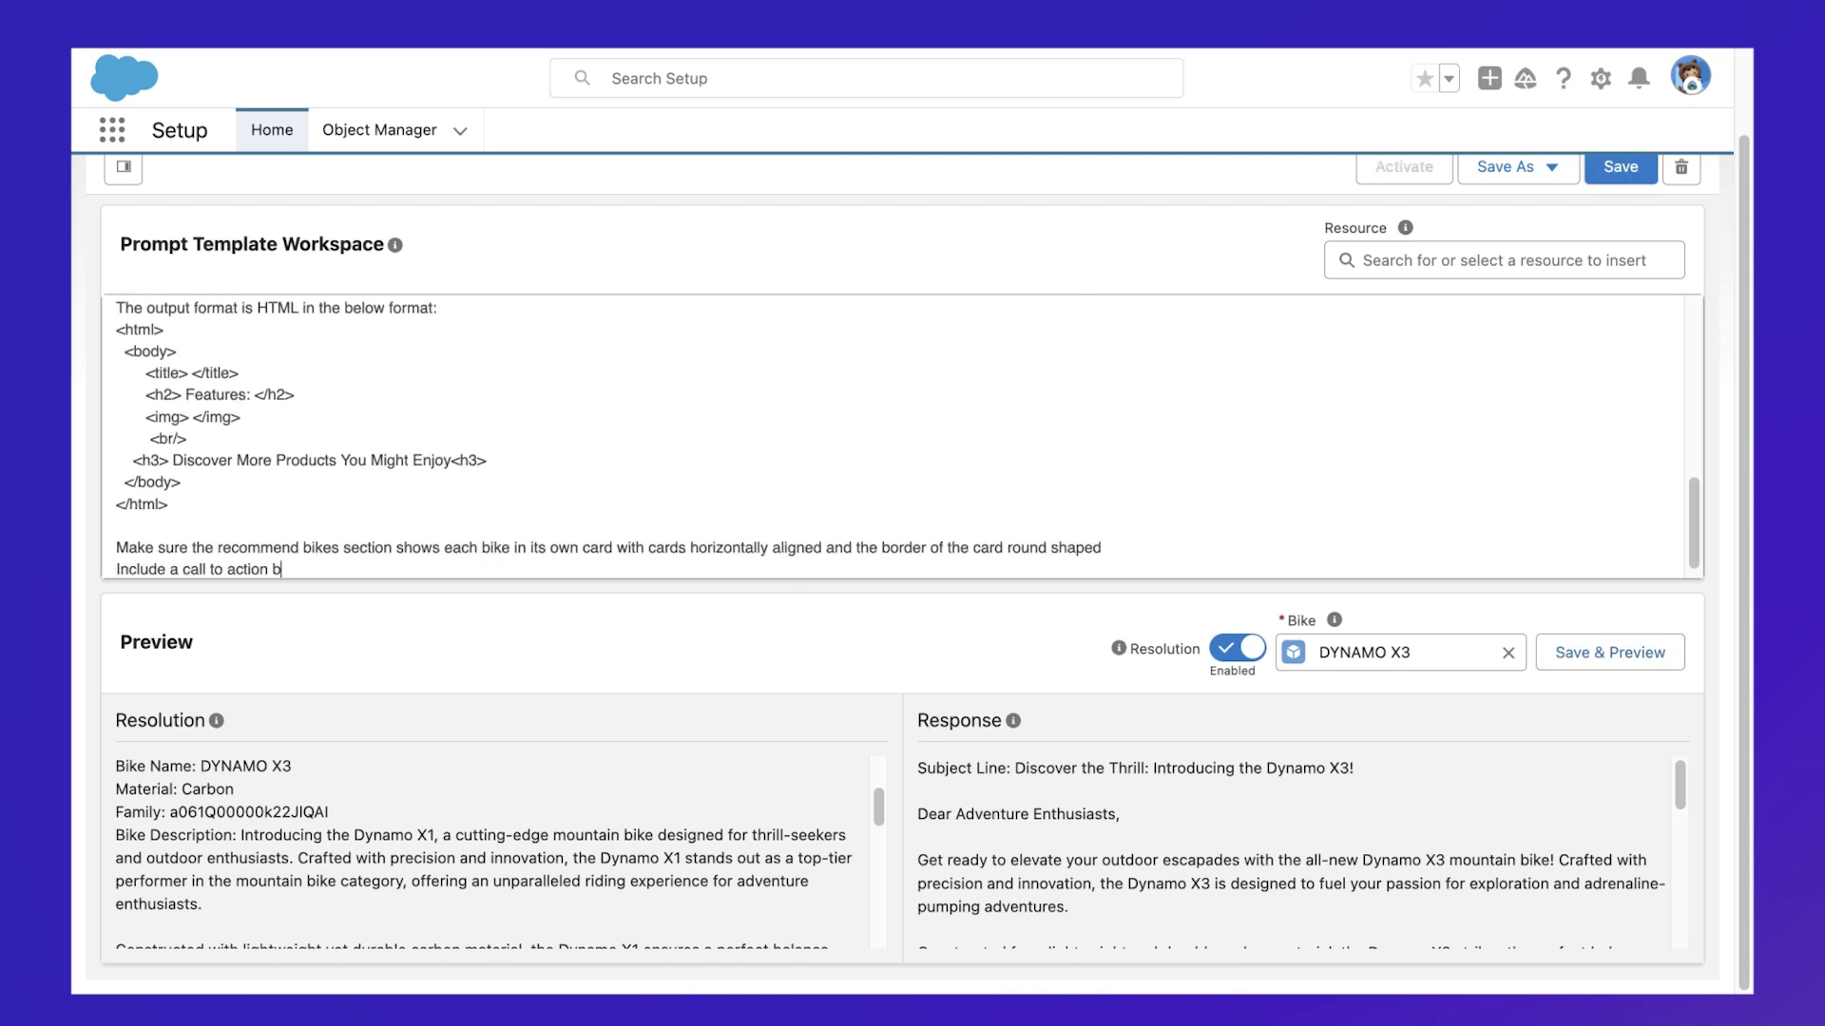
pyautogui.write('ure with the name User.Name')
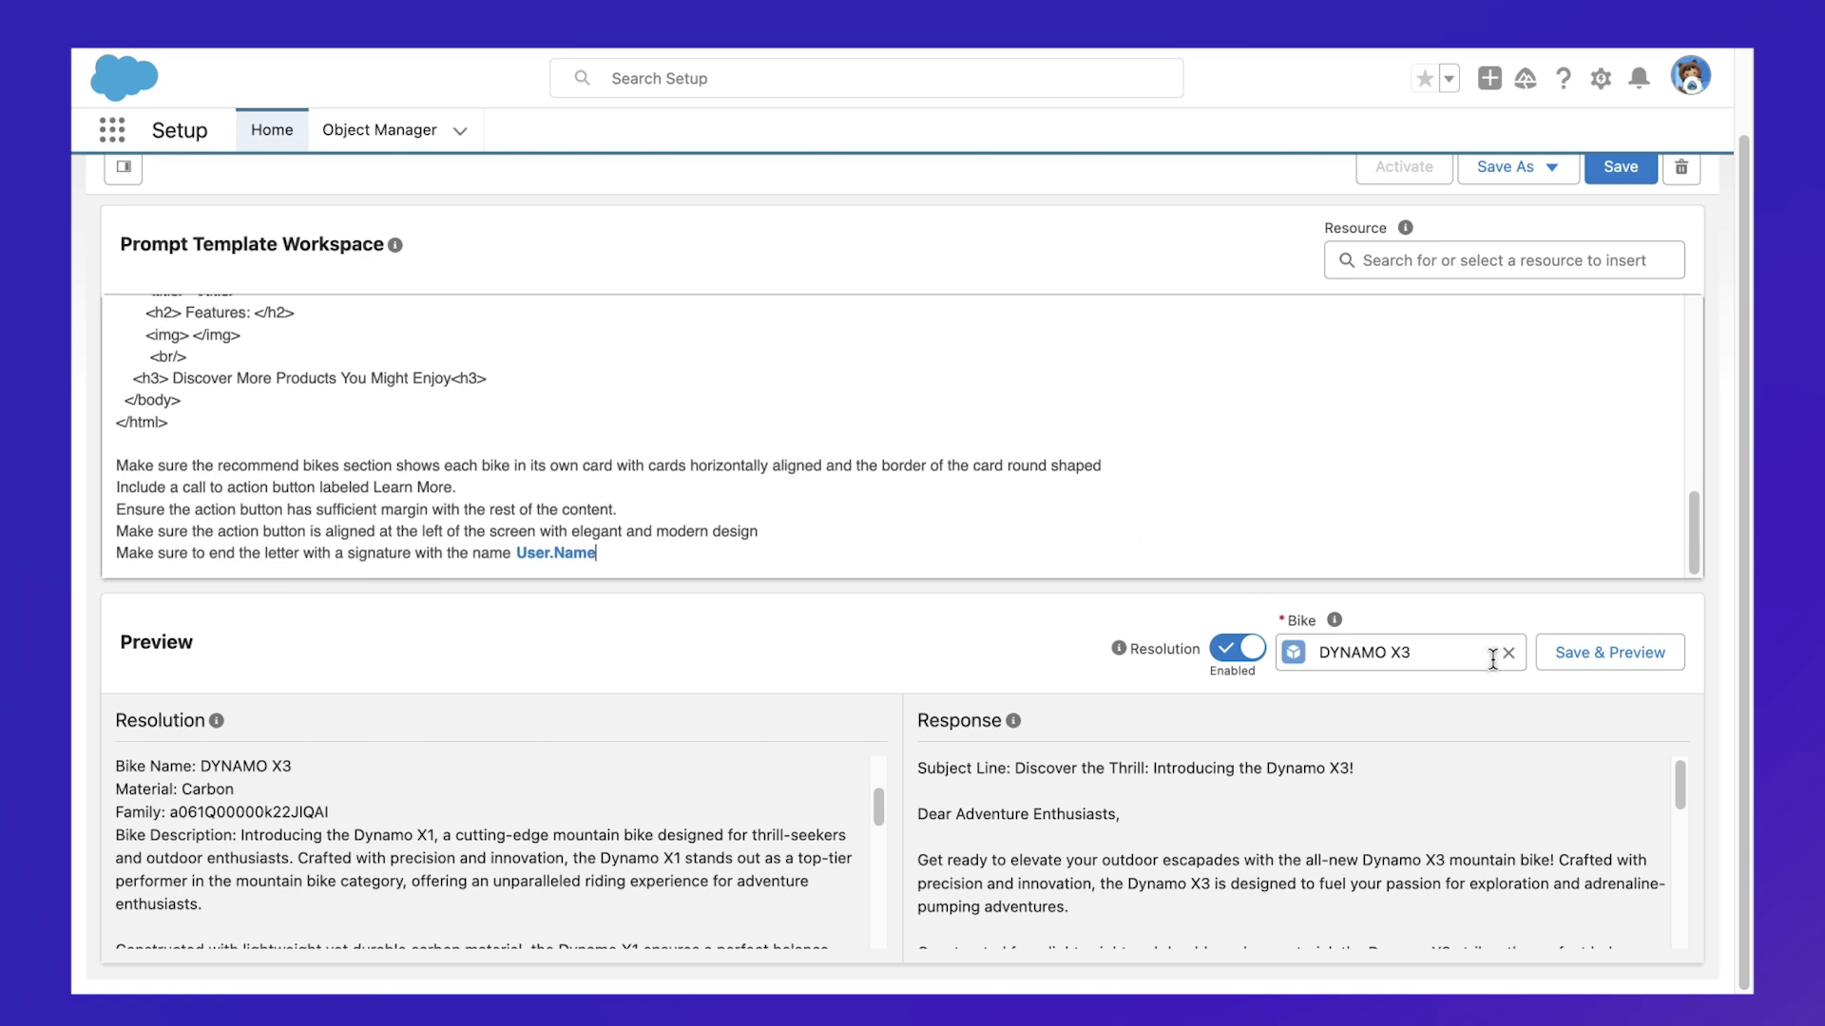
# - Save the HTML layout, change the button wording to Explore More, and regenerate the HTML preview
pyautogui.click(1654, 658)
pyautogui.click(404, 486)
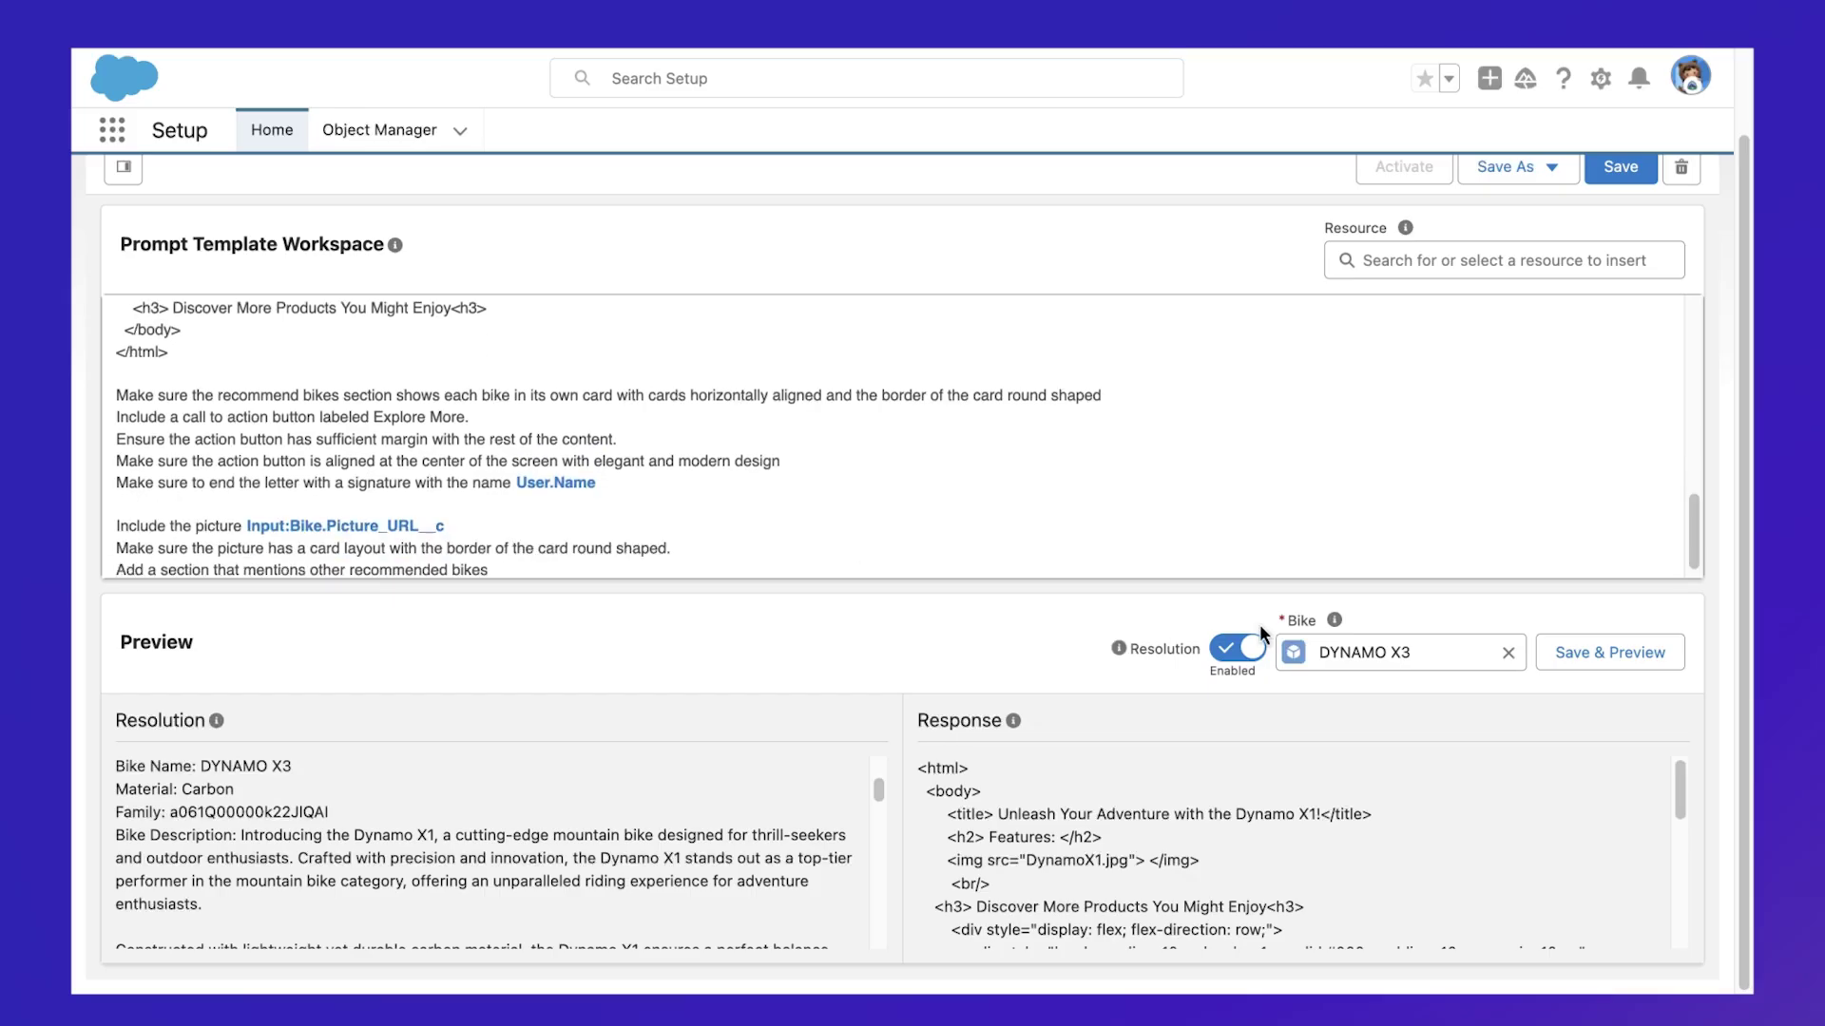
pyautogui.click(1671, 659)
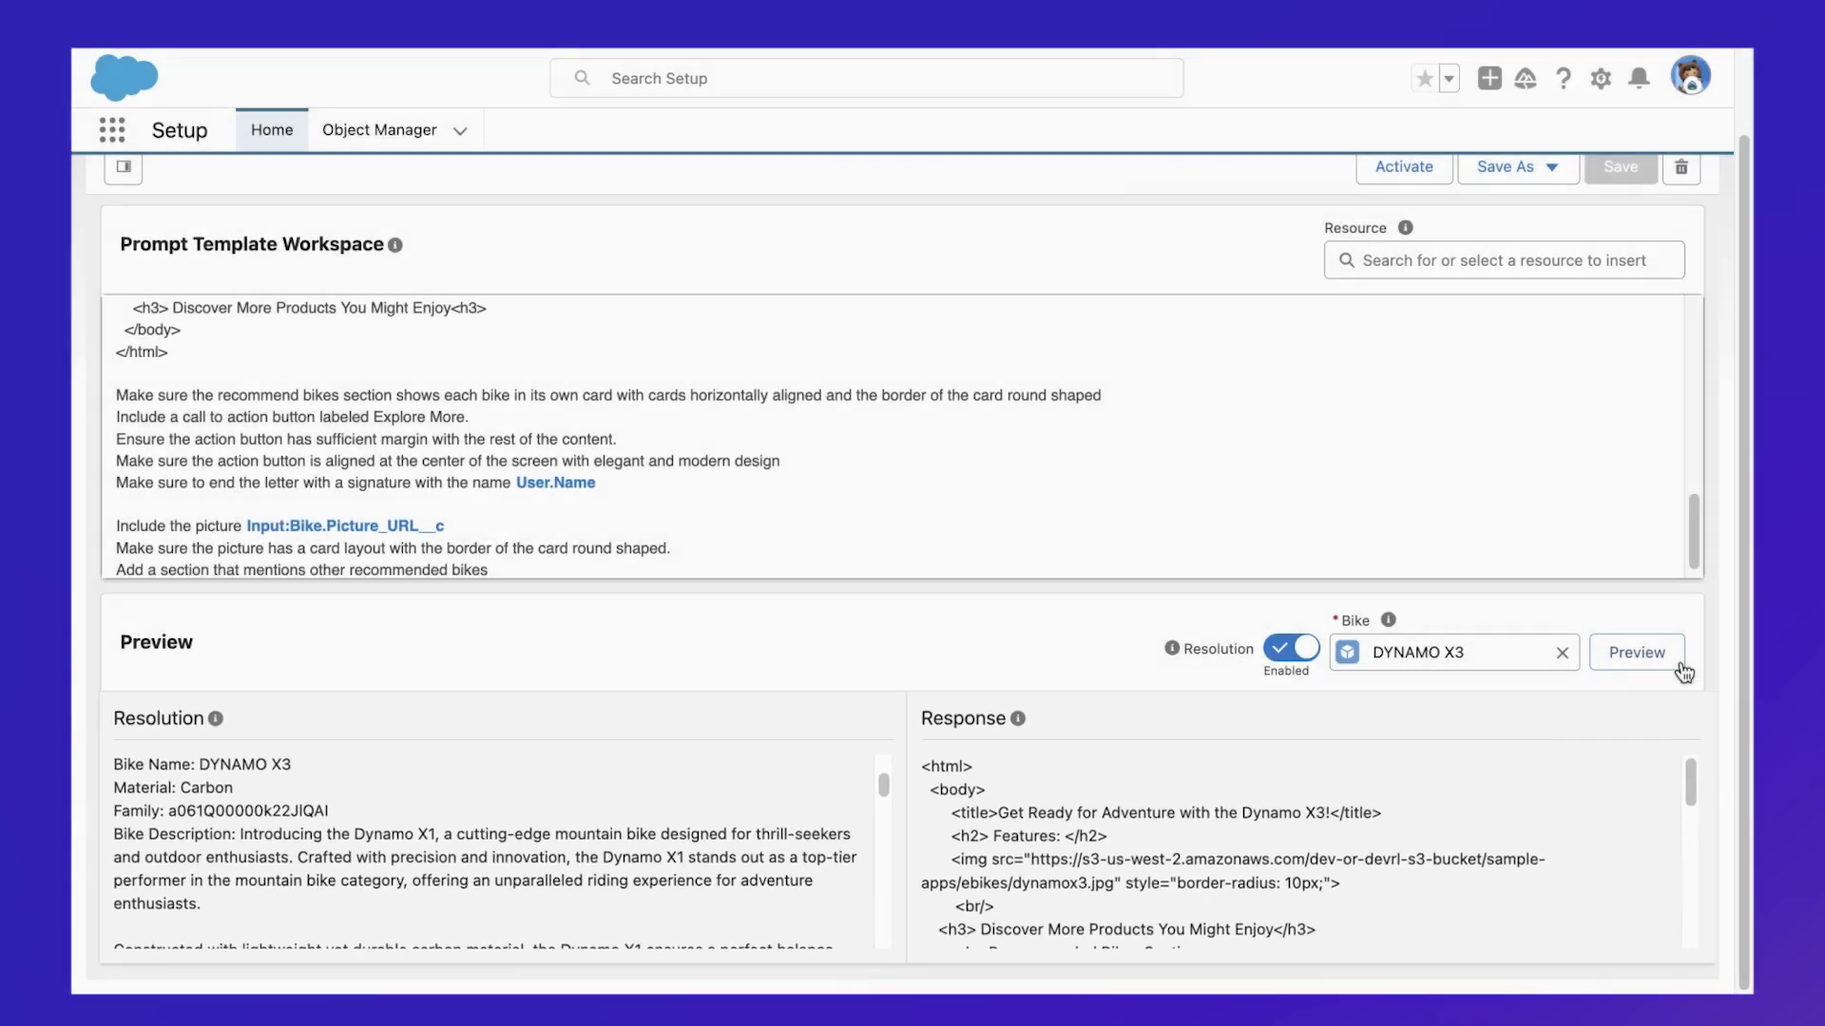
pyautogui.scroll(1, 1658, 656)
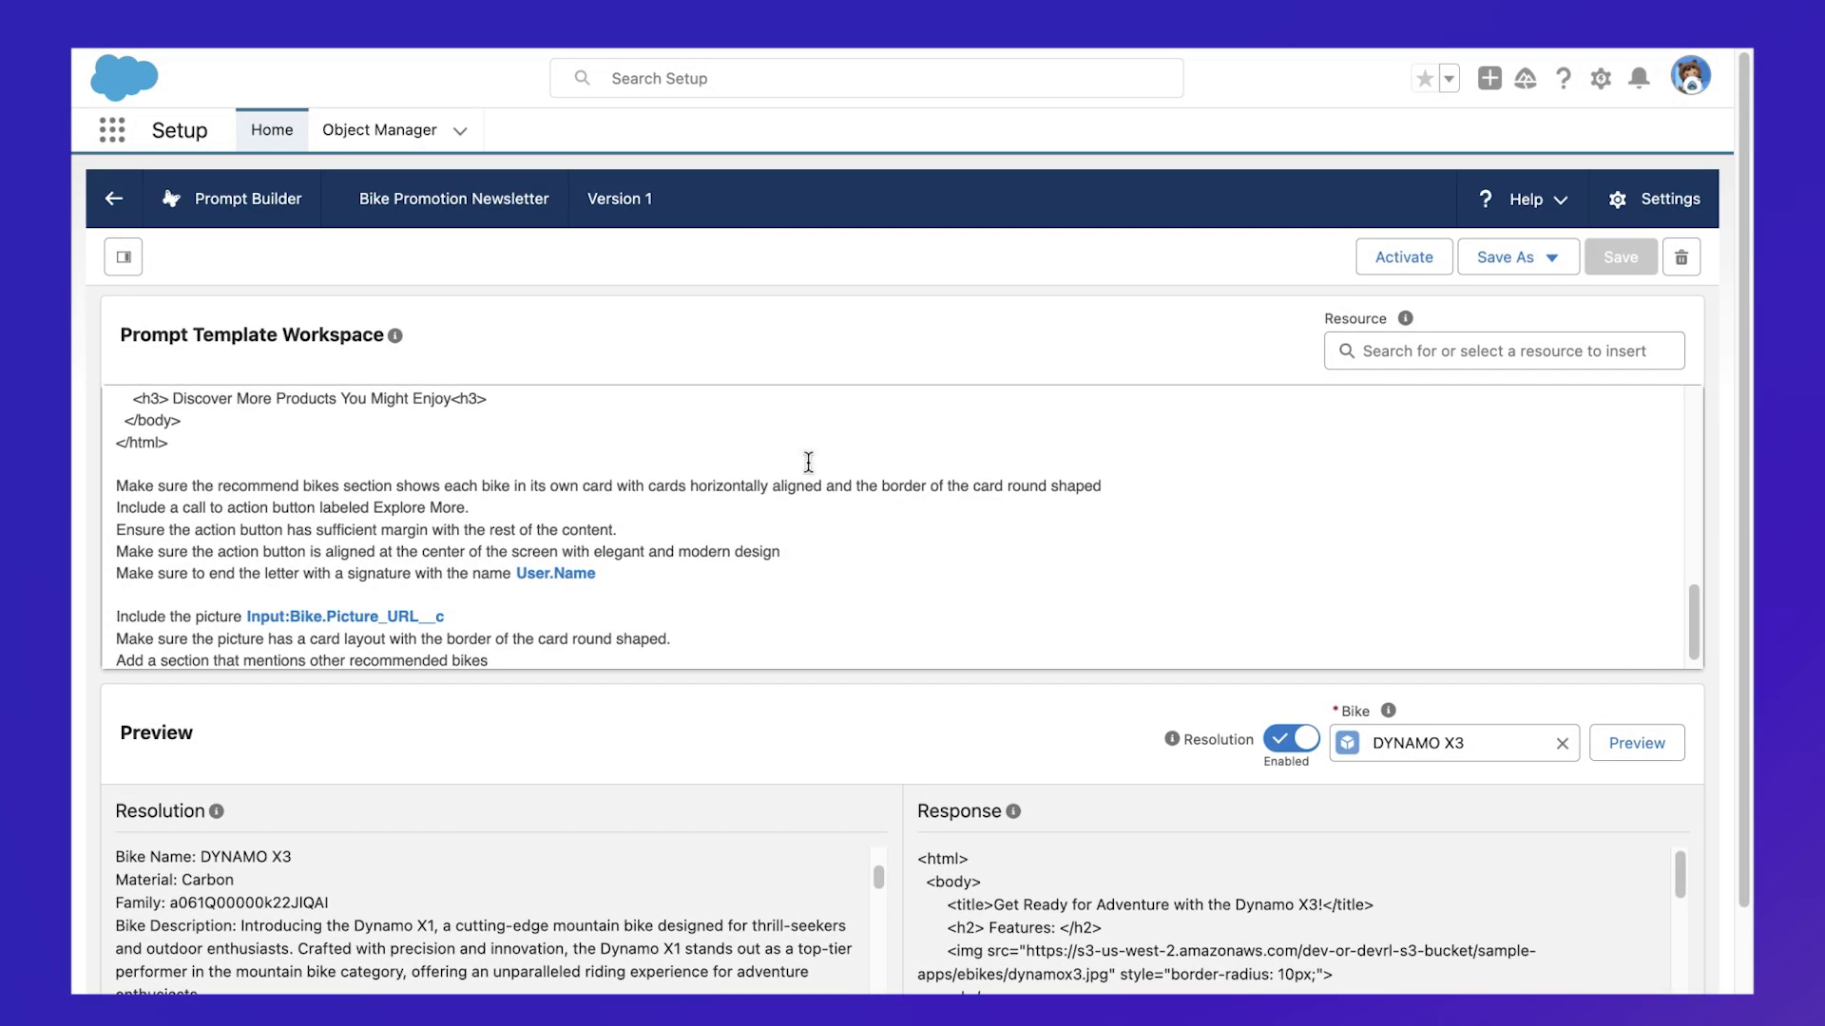
# - Set the template's model to Standard OpenAI GPT 4, save, and review the regenerated preview
pyautogui.click(124, 258)
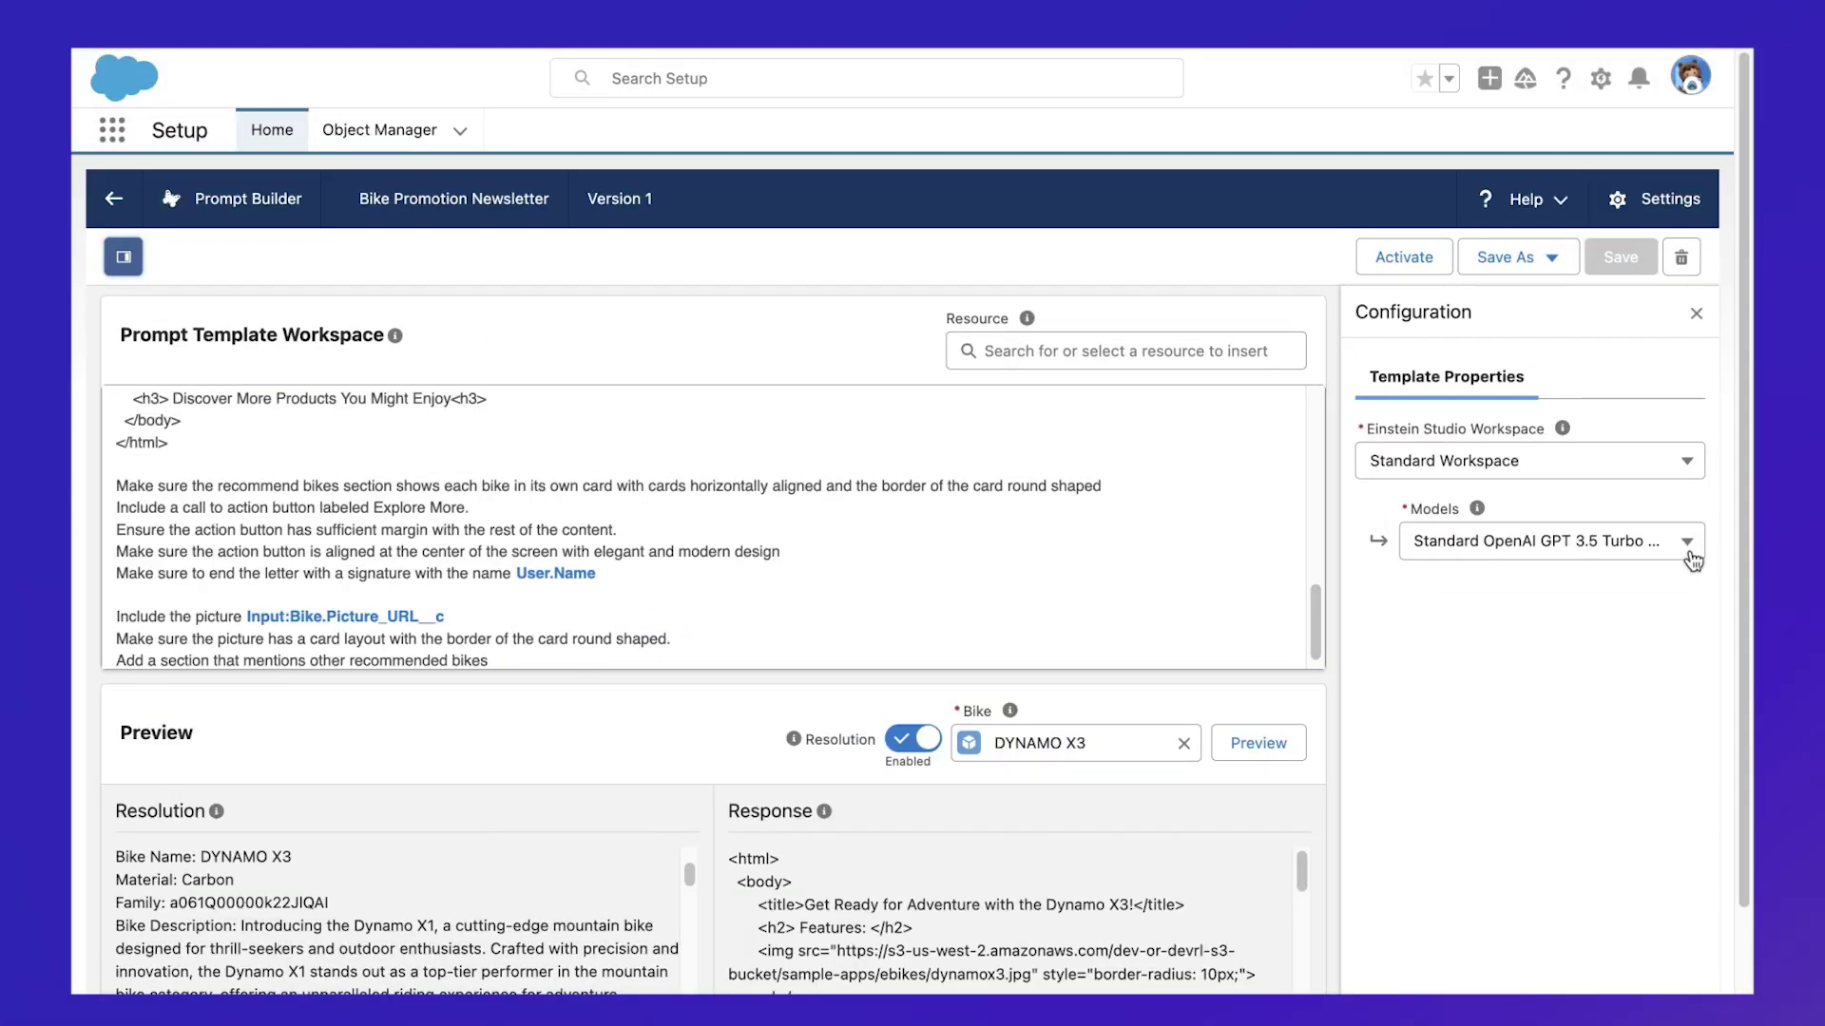
pyautogui.click(1692, 559)
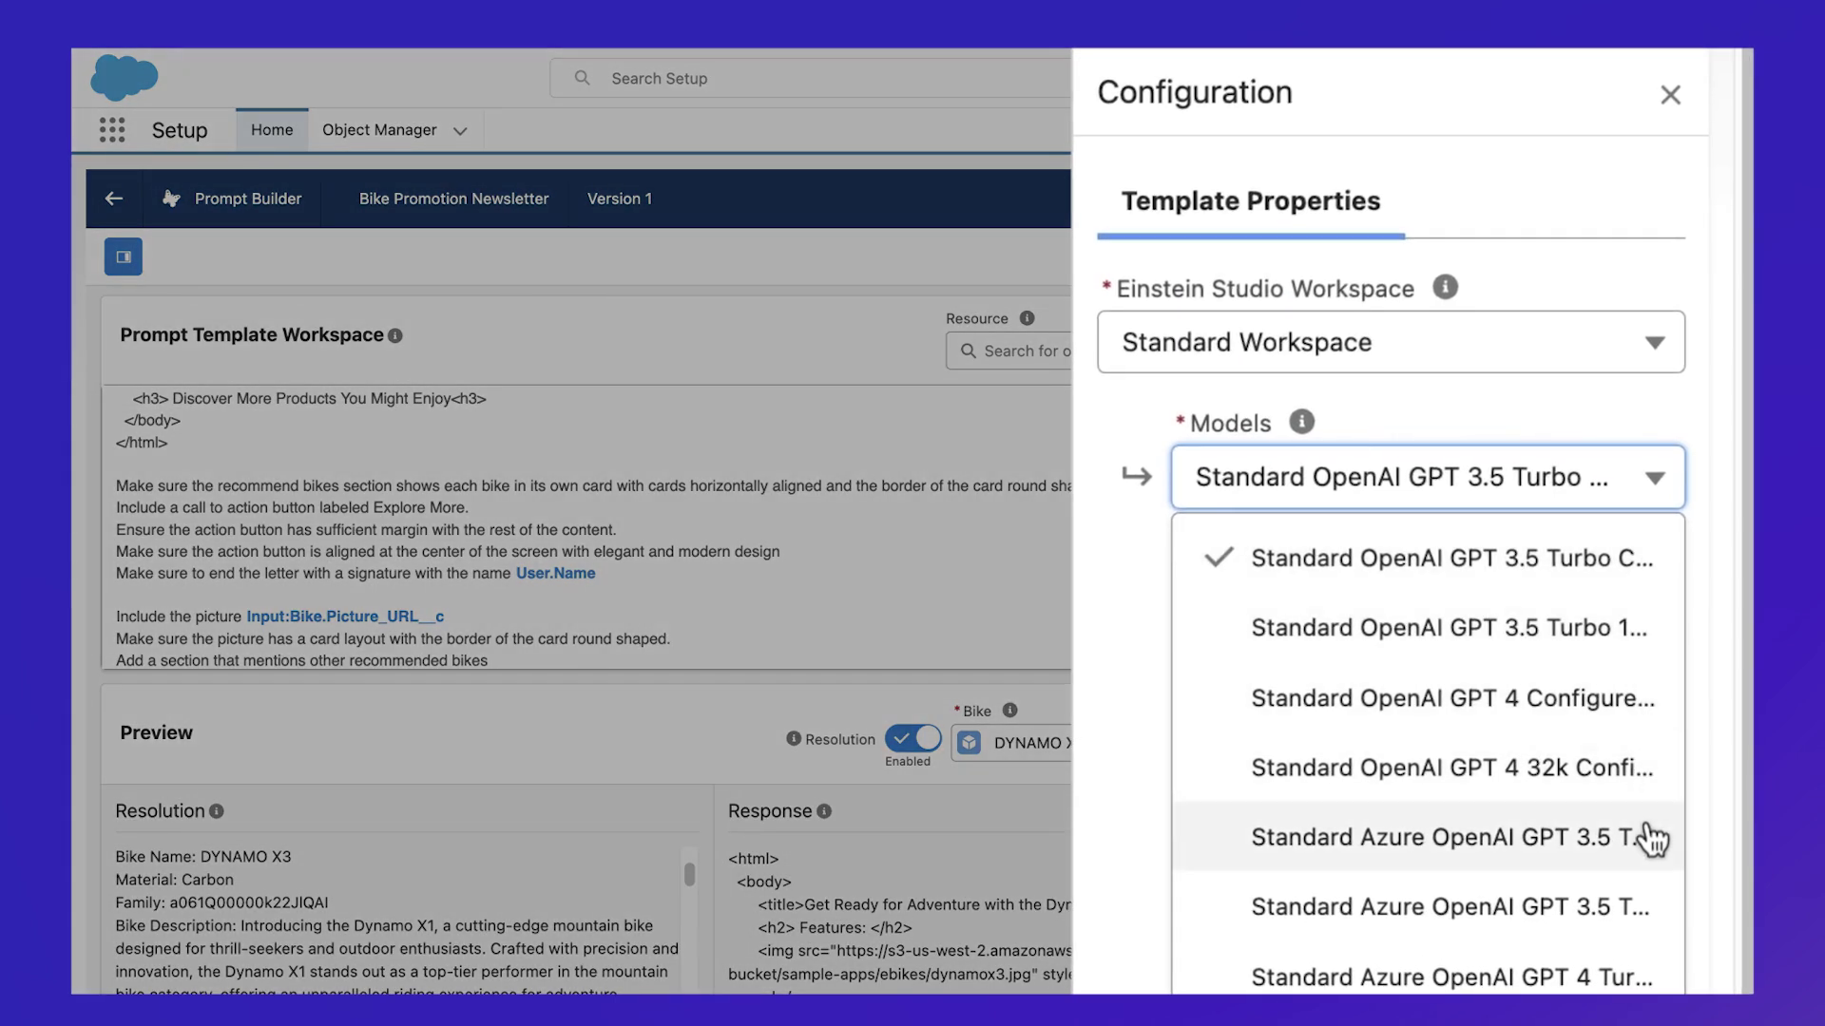
pyautogui.click(1646, 705)
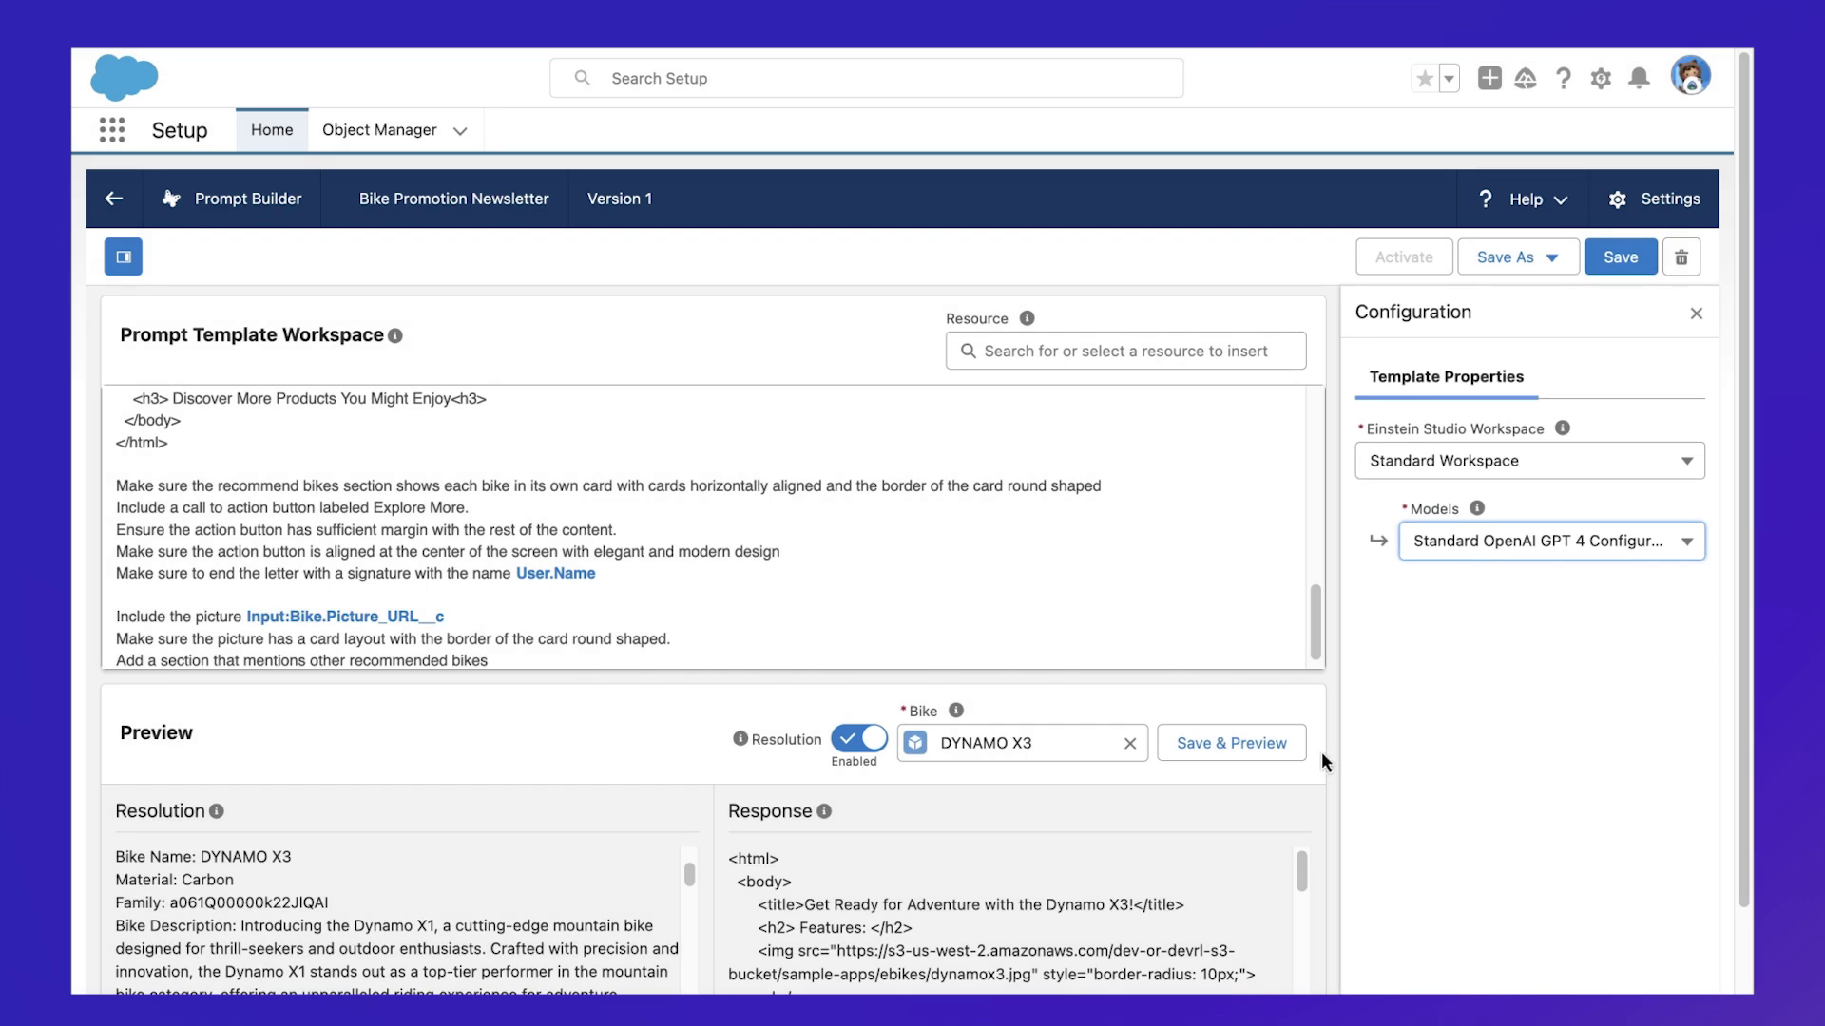
pyautogui.click(1235, 743)
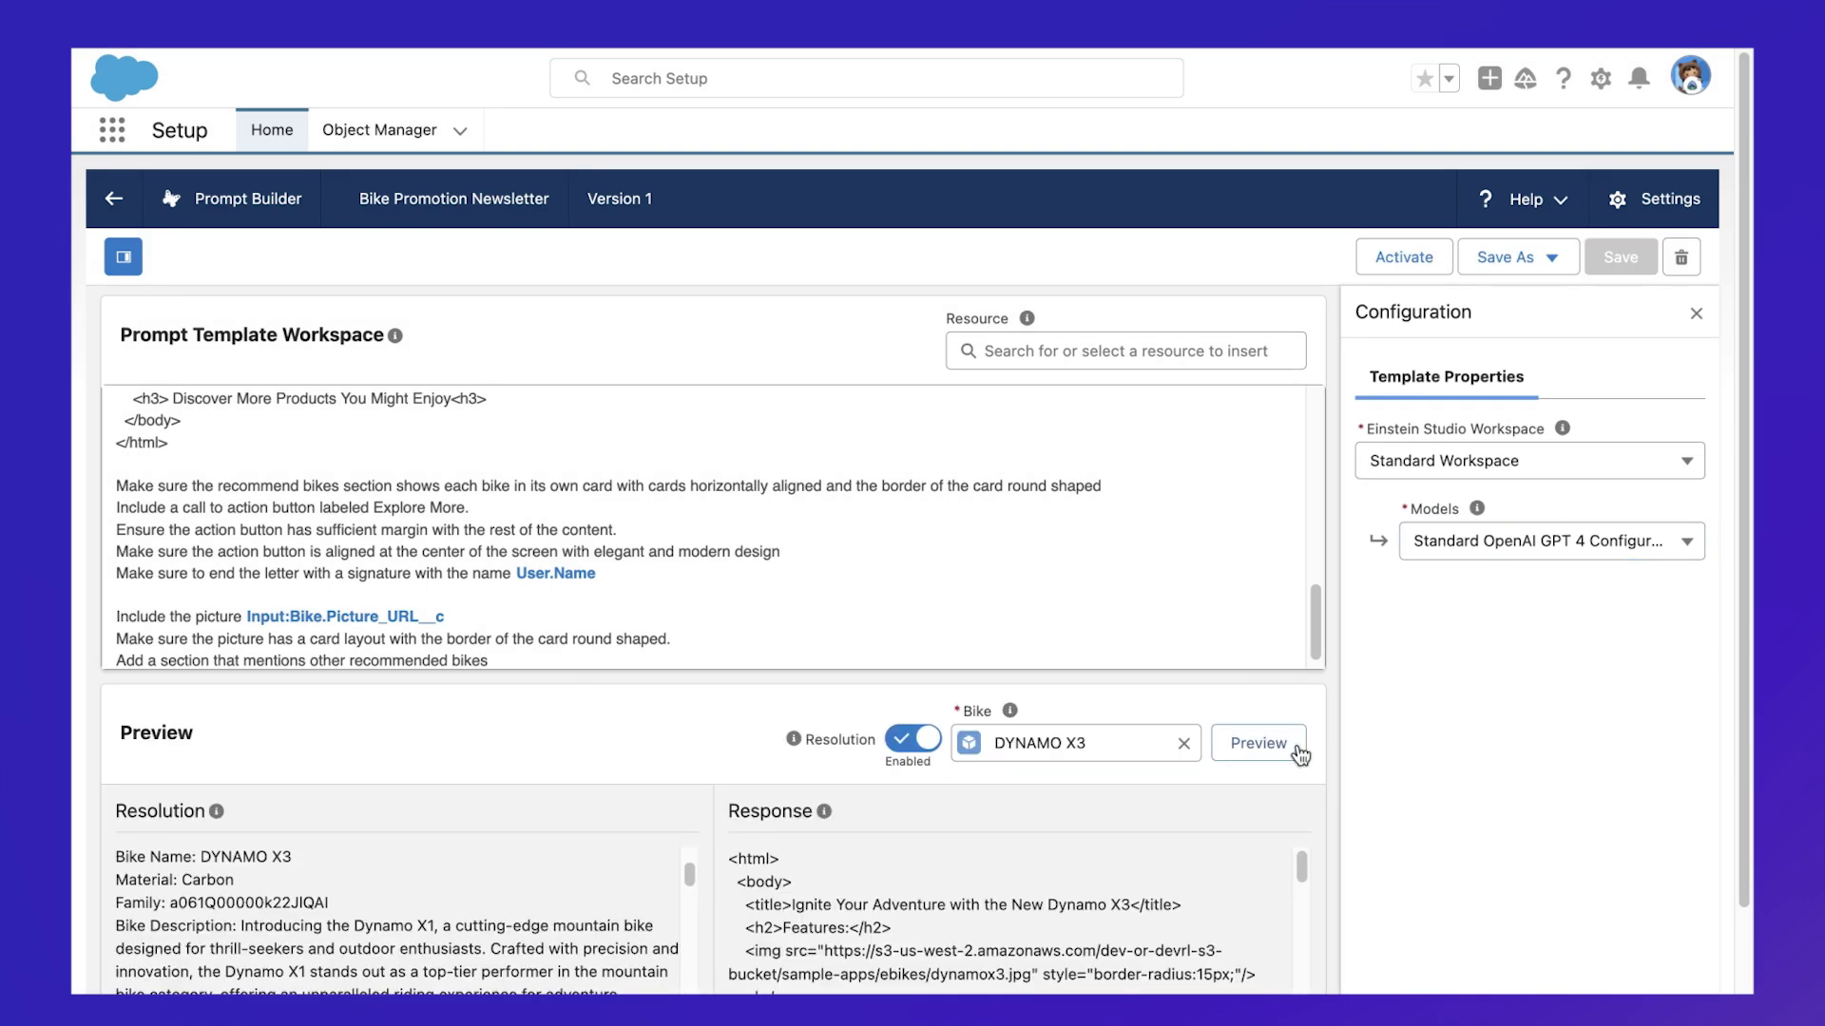
pyautogui.scroll(-2, 1300, 756)
pyautogui.scroll(-2, 1304, 768)
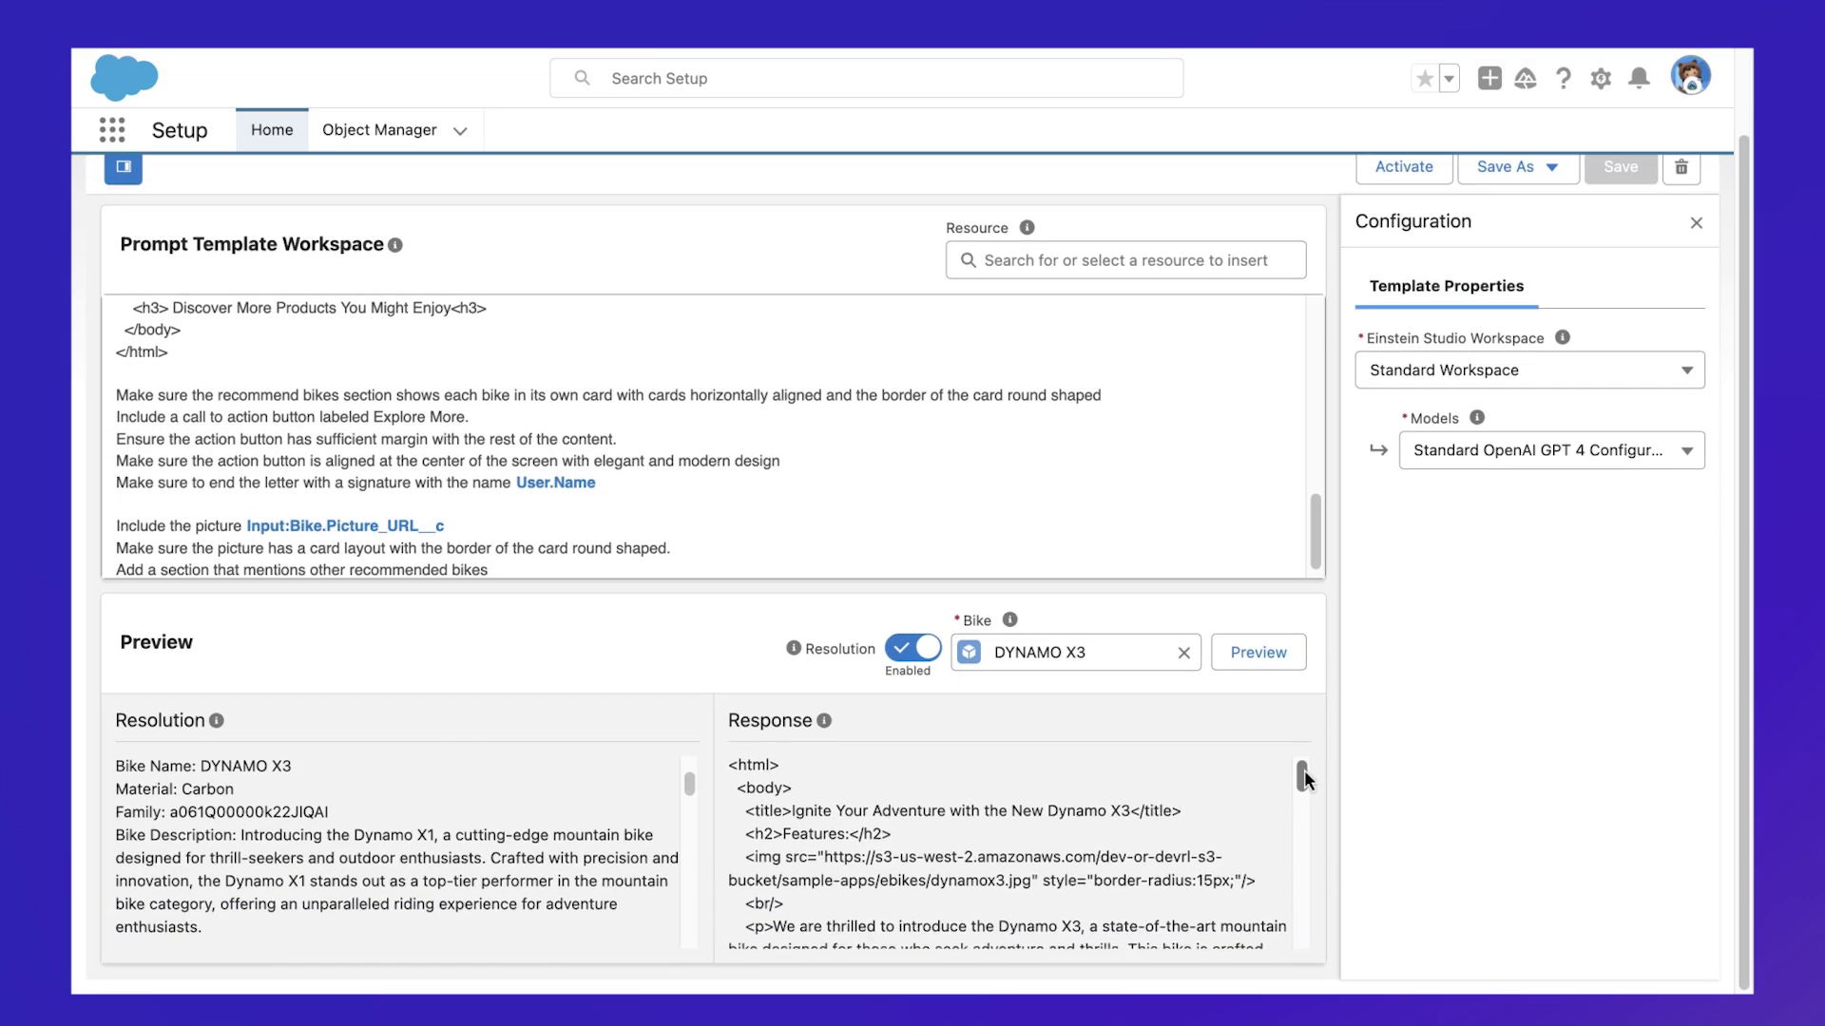
pyautogui.moveTo(1306, 783); pyautogui.dragTo(1306, 806)
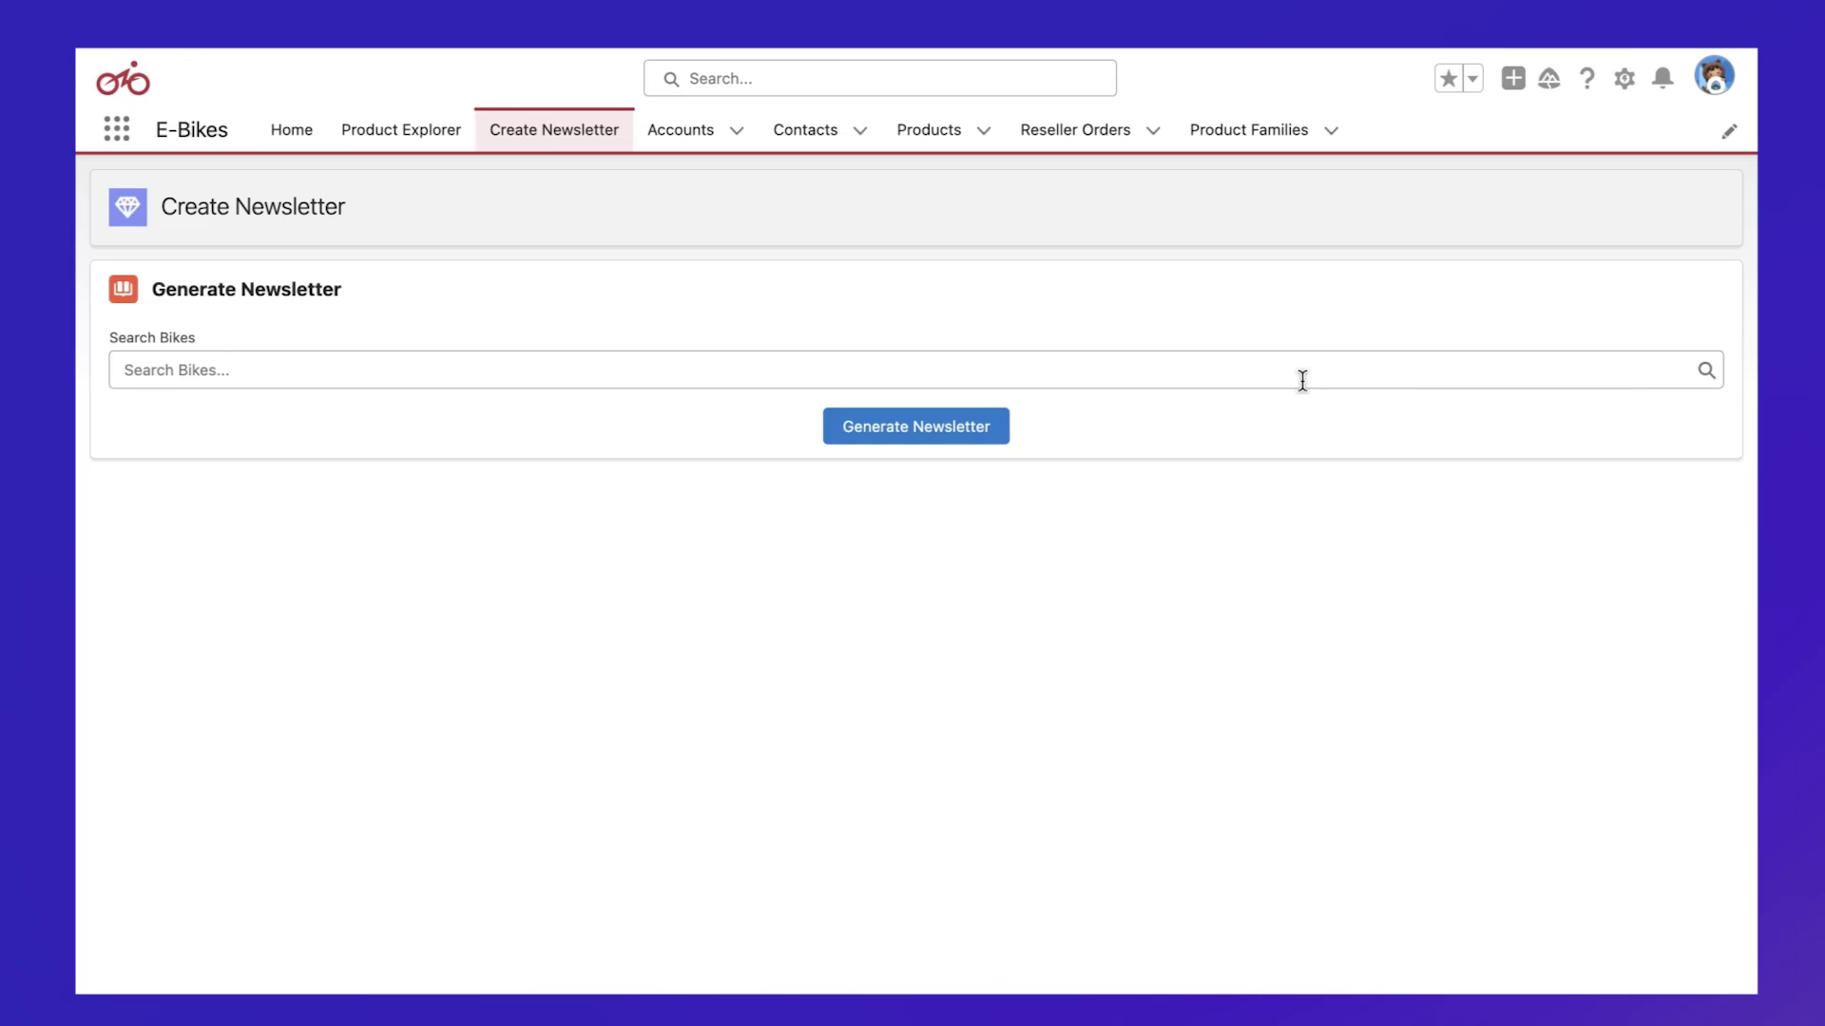
# - Search 'dynamo', generate the DYNAMO X4 newsletter, and scroll through its picture, features and recommended bikes
pyautogui.click(1133, 370)
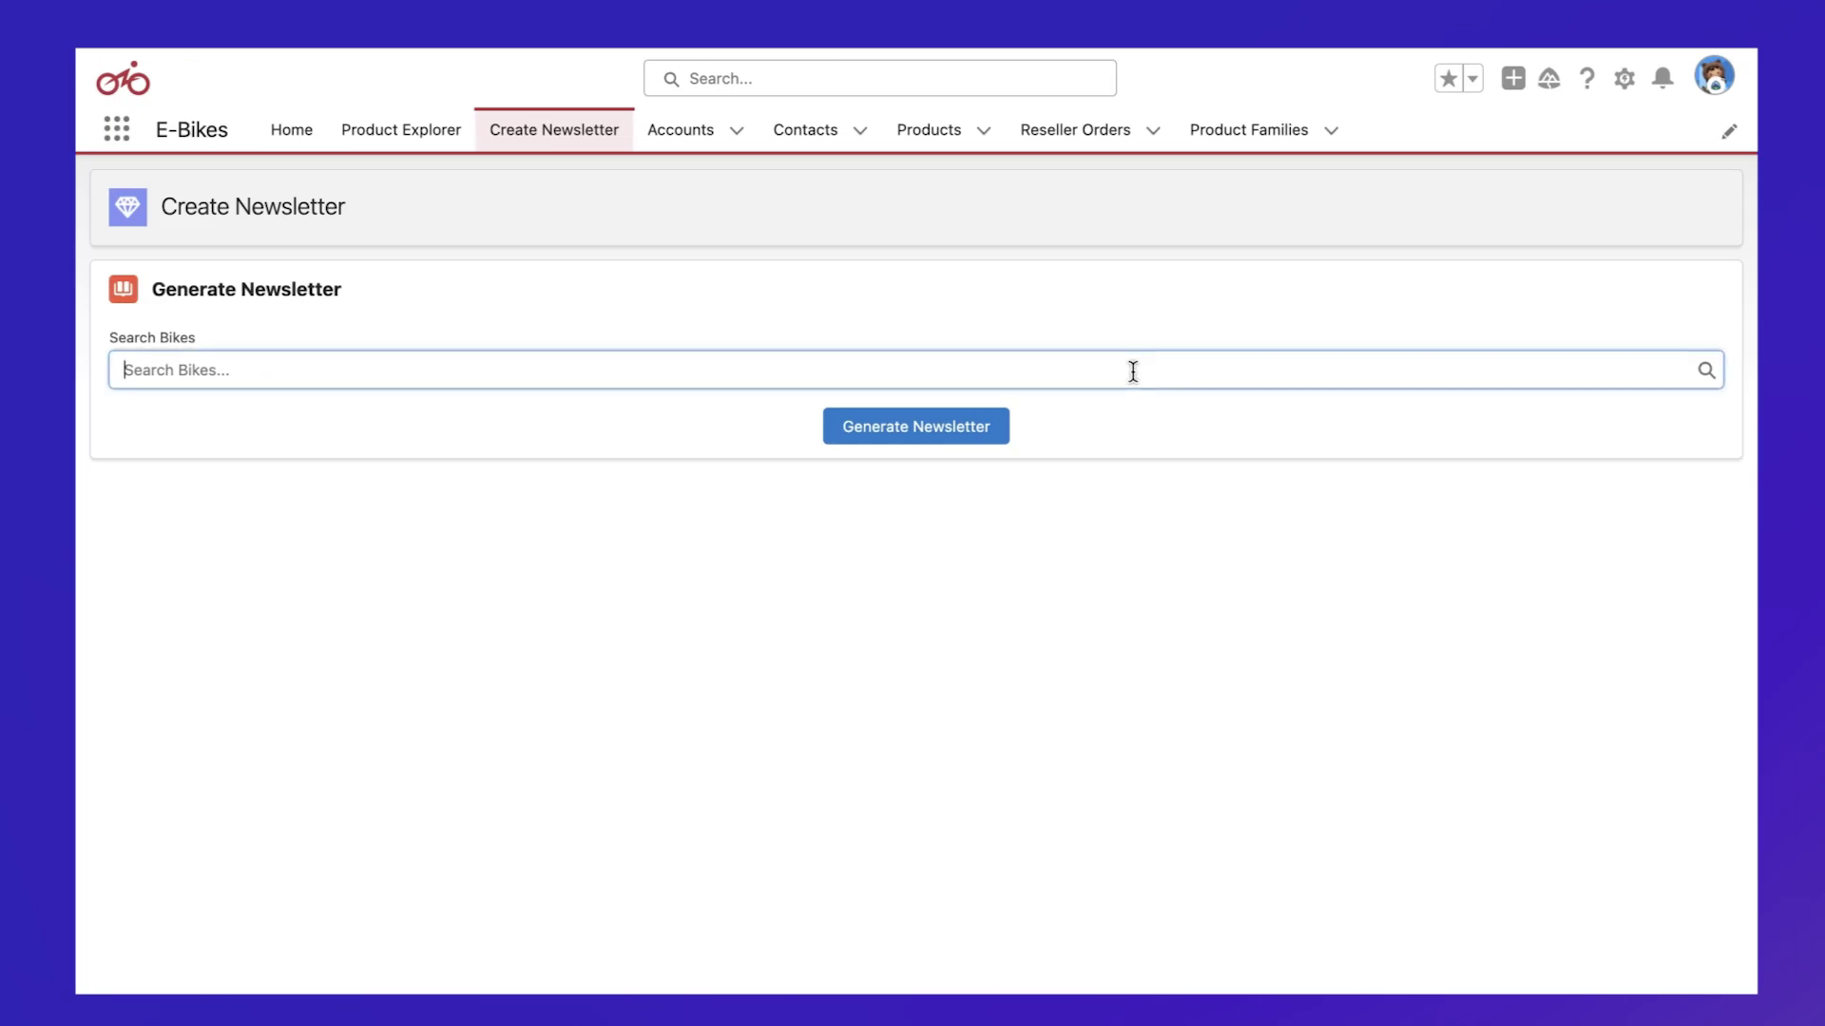
pyautogui.write('dynamo')
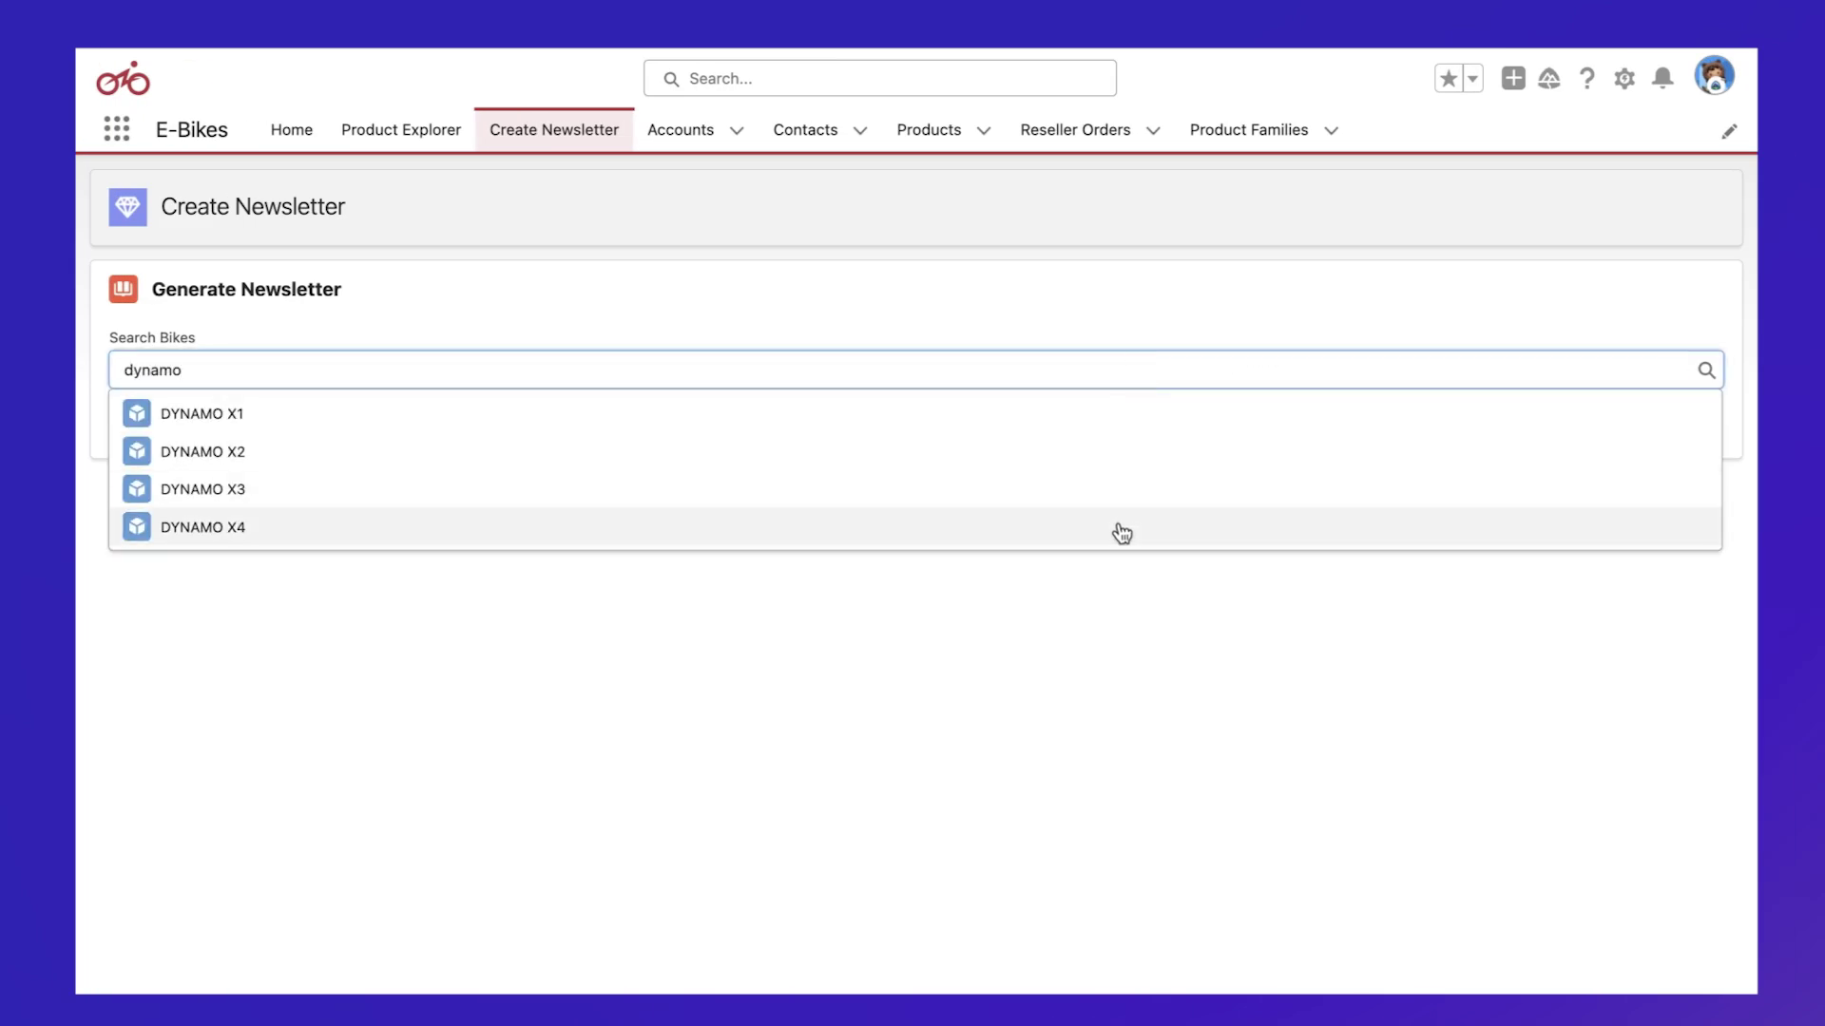
pyautogui.click(1118, 527)
pyautogui.click(995, 444)
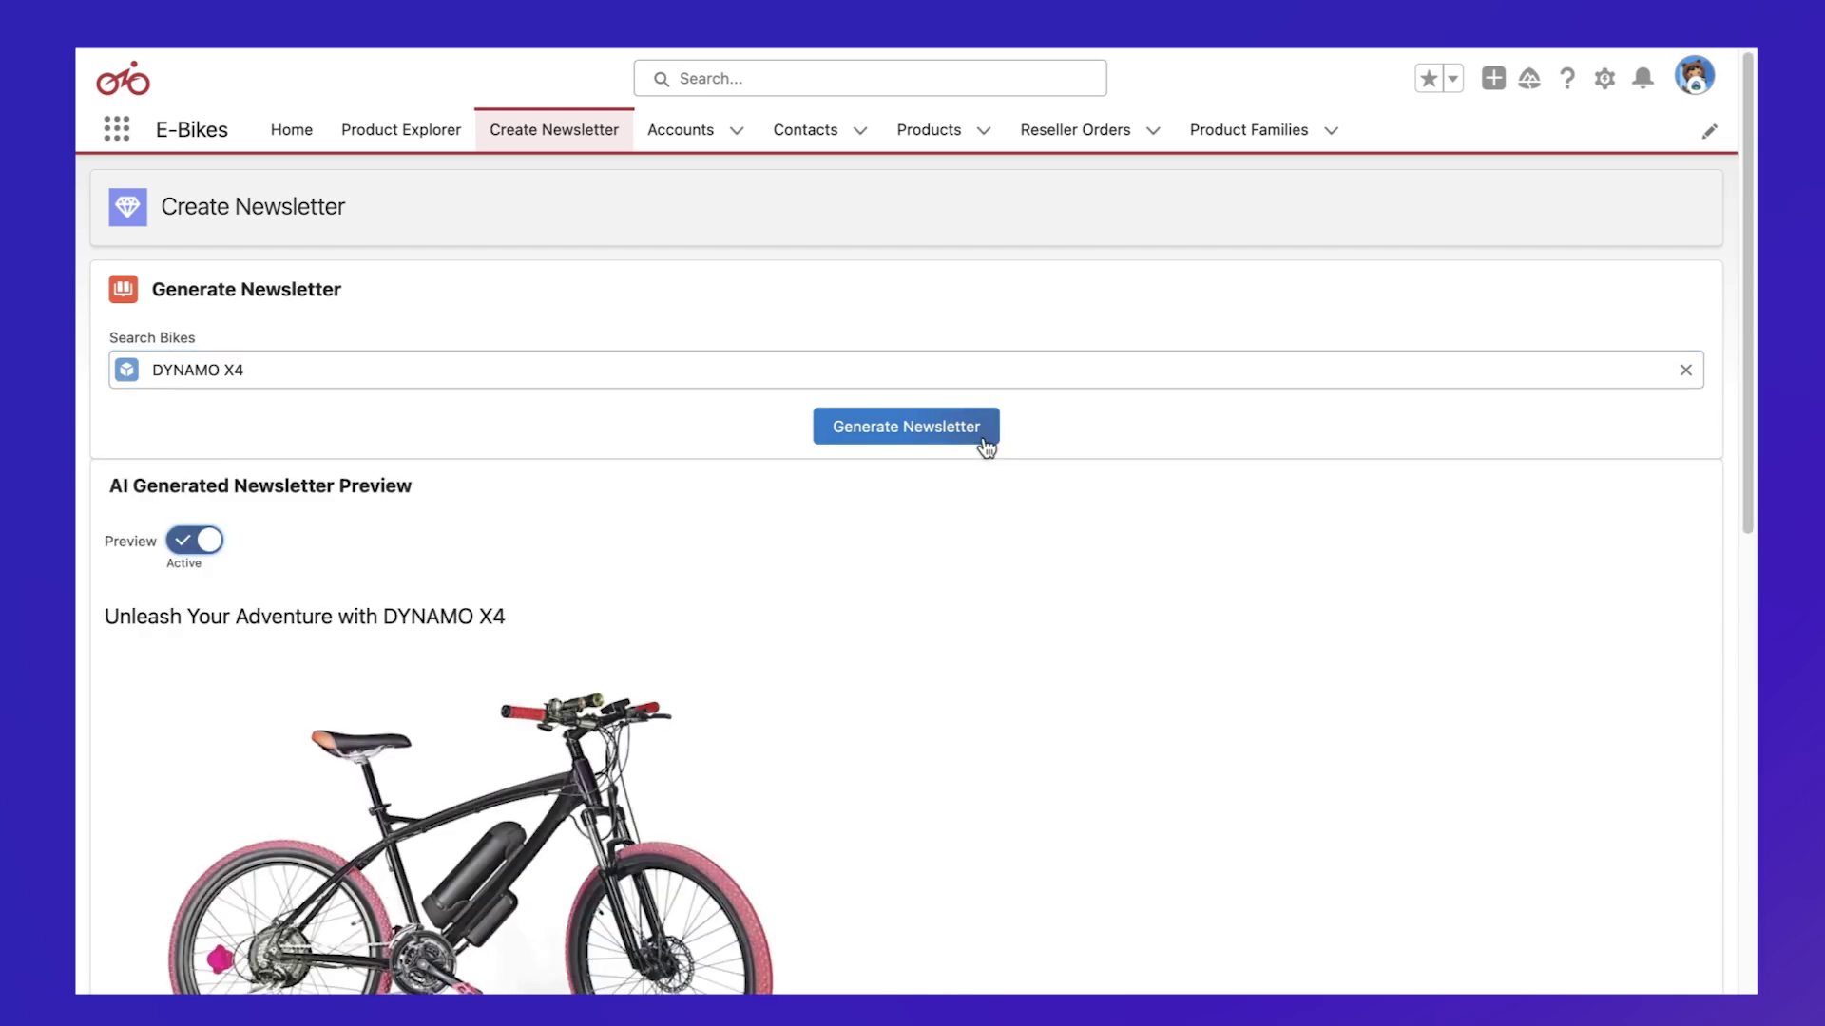
pyautogui.scroll(-5, 989, 447)
pyautogui.scroll(-4, 987, 446)
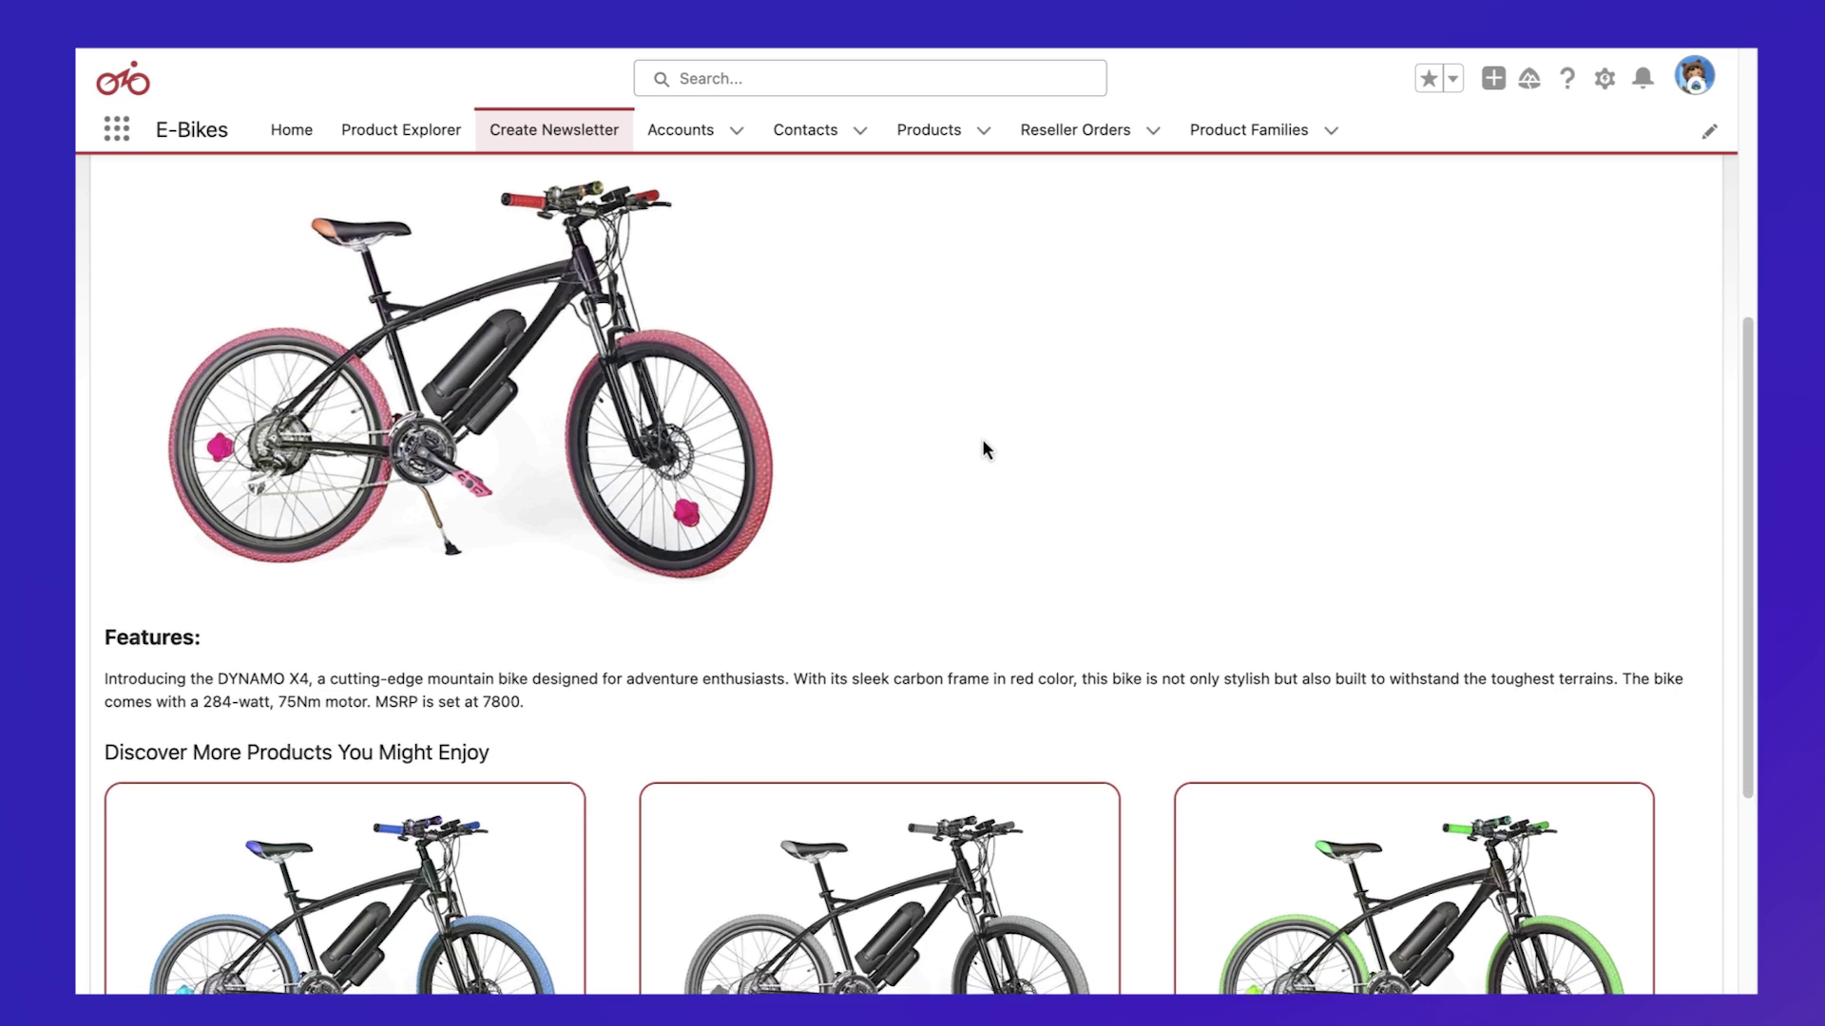
pyautogui.scroll(-3, 982, 440)
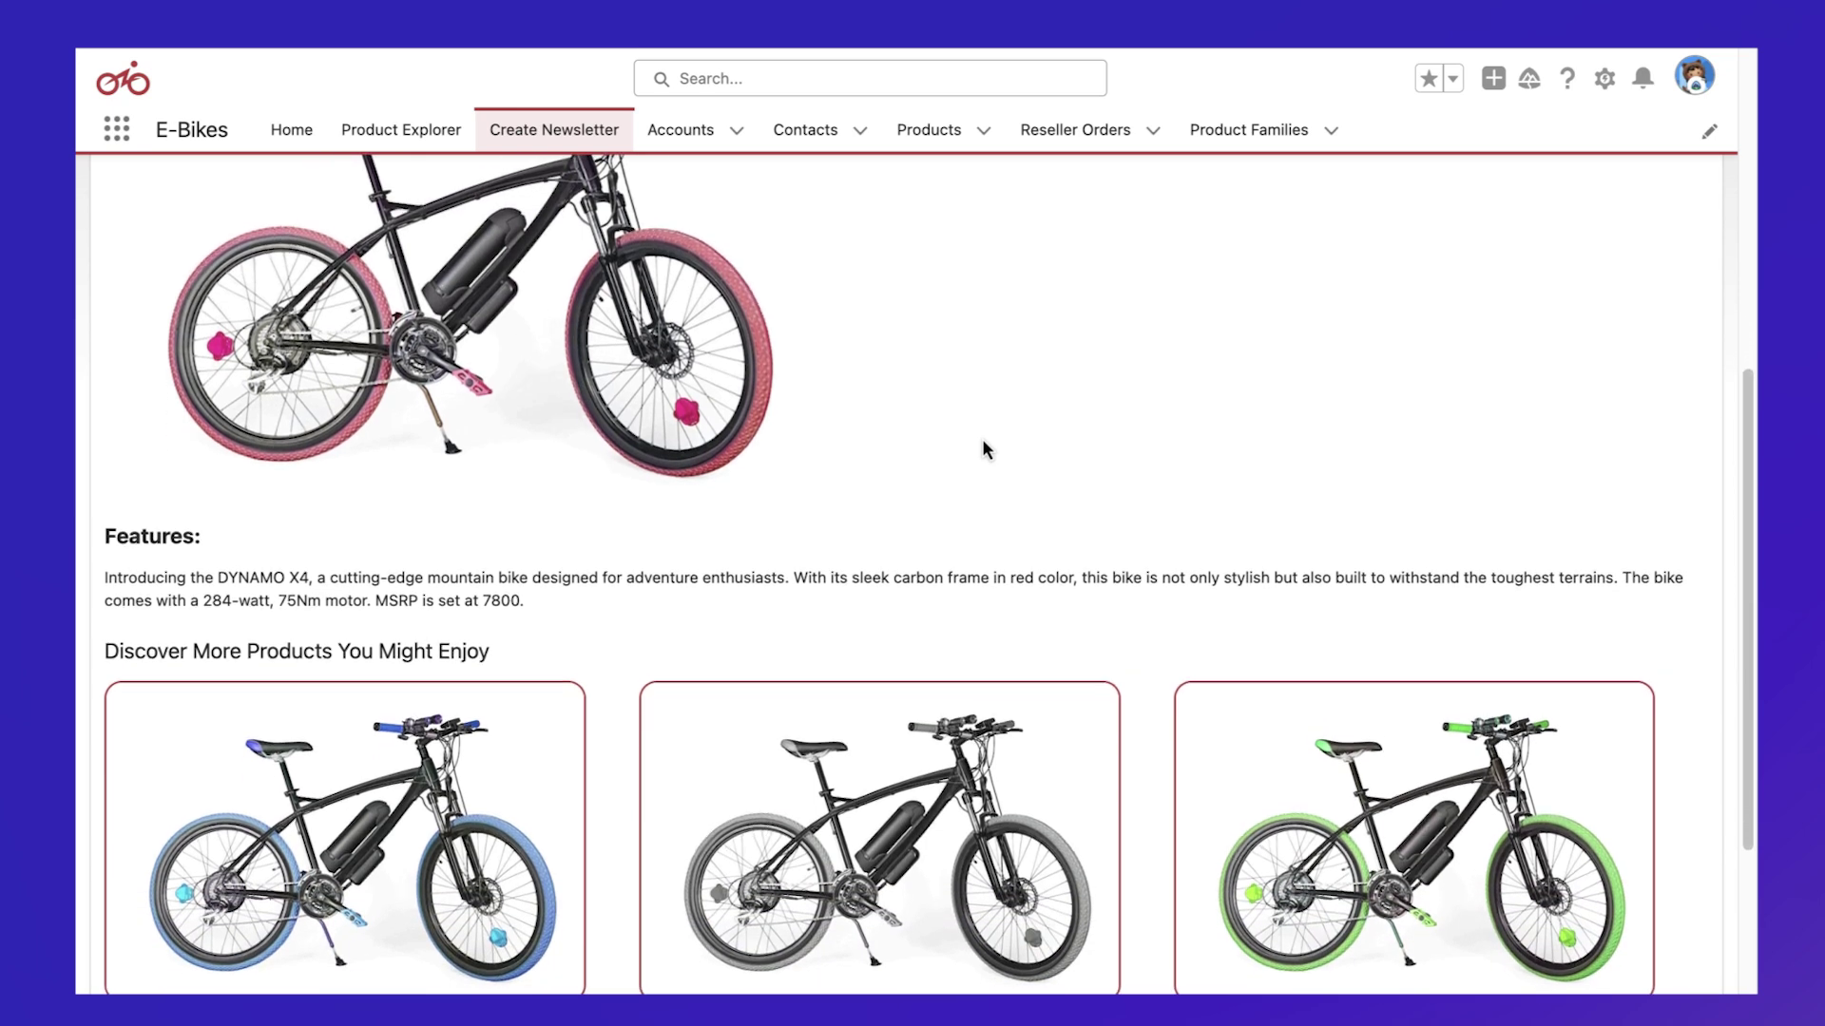